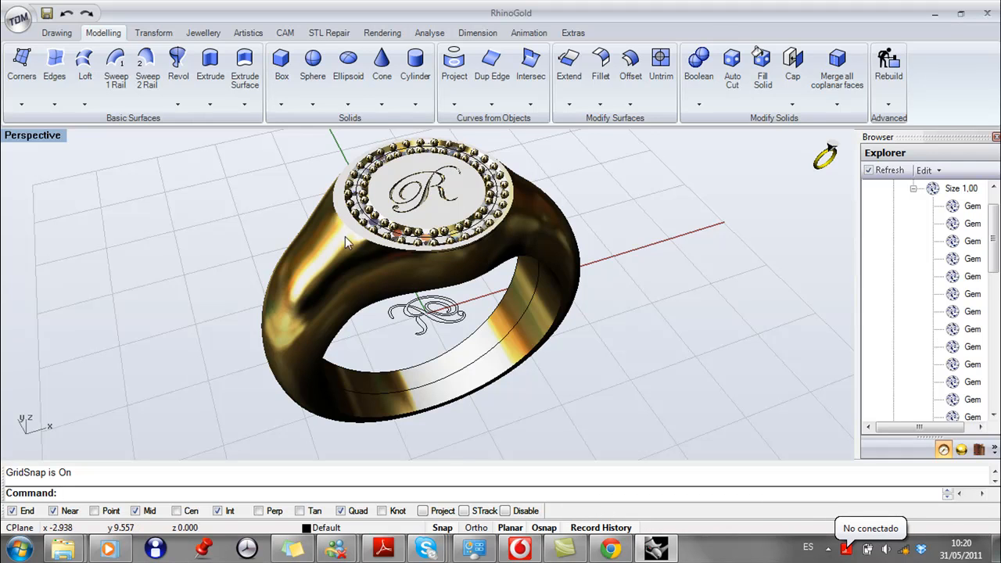
Step: Delete the entire existing signet ring model, including all its gems and prongs, to empty the scene
{"action": "left_click_drag", "start_coordinate": [673, 172], "coordinate": [153, 417]}
{"action": "key", "text": "Delete"}
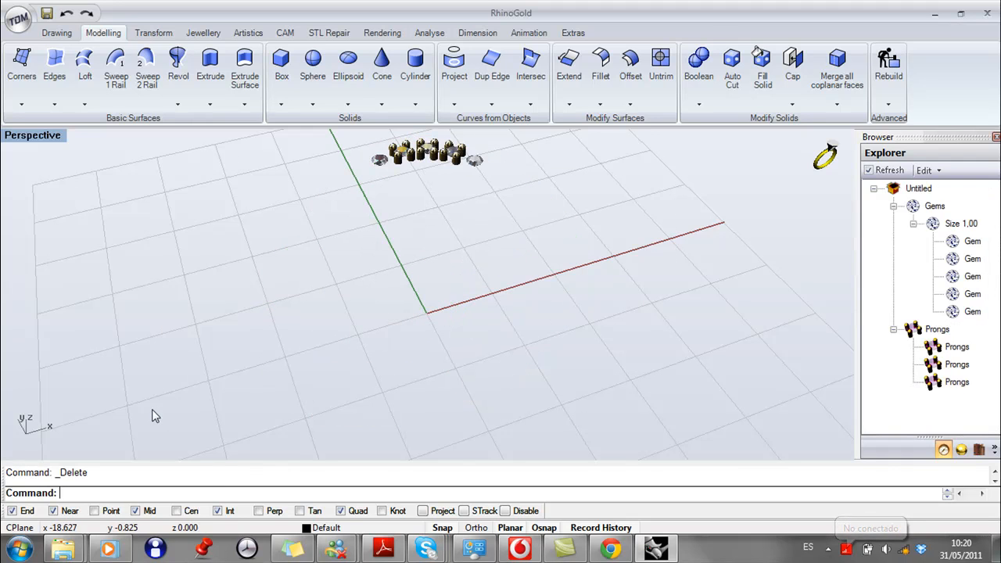
{"action": "left_click_drag", "start_coordinate": [496, 196], "coordinate": [348, 154]}
{"action": "key", "text": "Delete"}
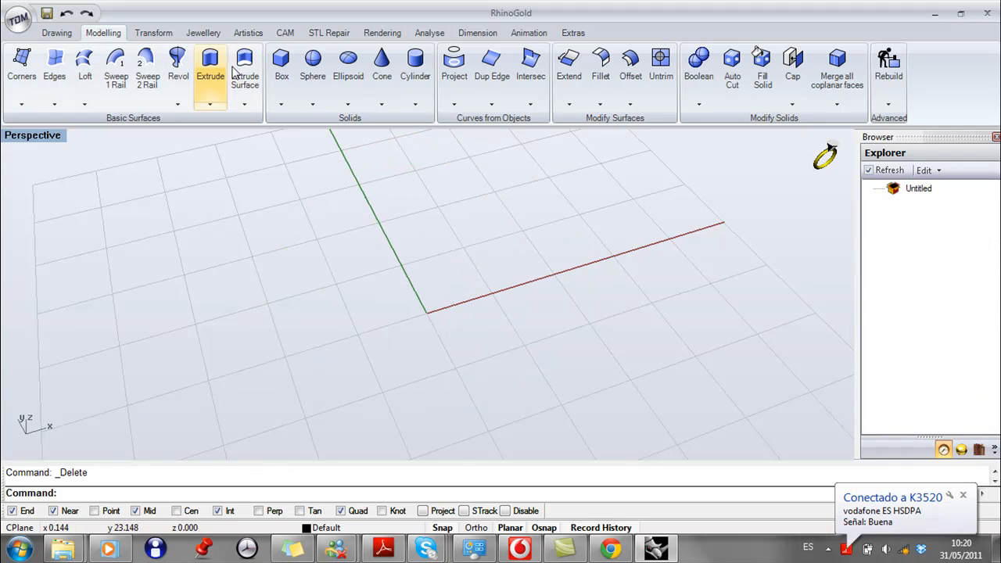
Step: Create a ring size gauge using the standard USA region sizes
{"action": "left_click", "coordinate": [203, 33]}
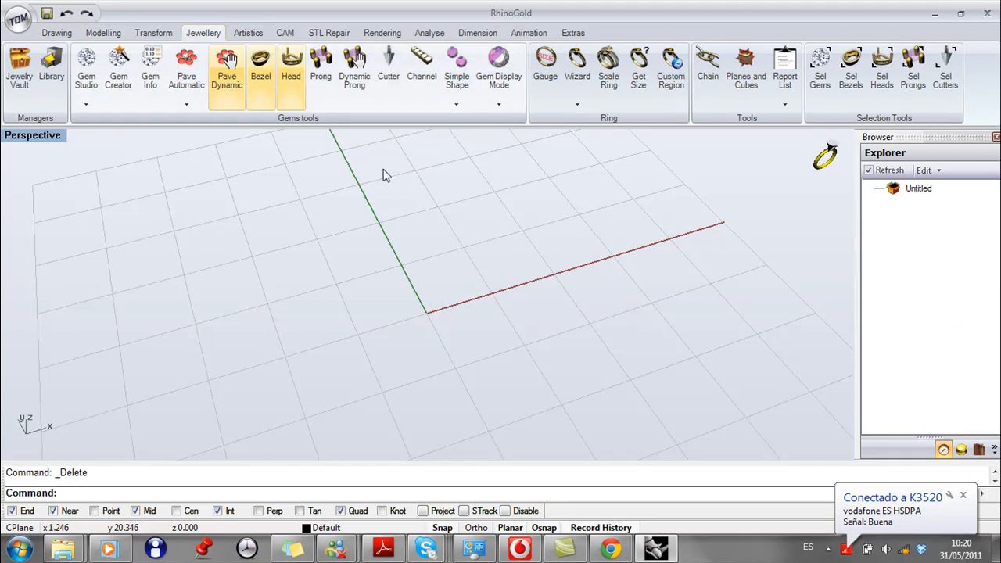
{"action": "left_click", "coordinate": [547, 66]}
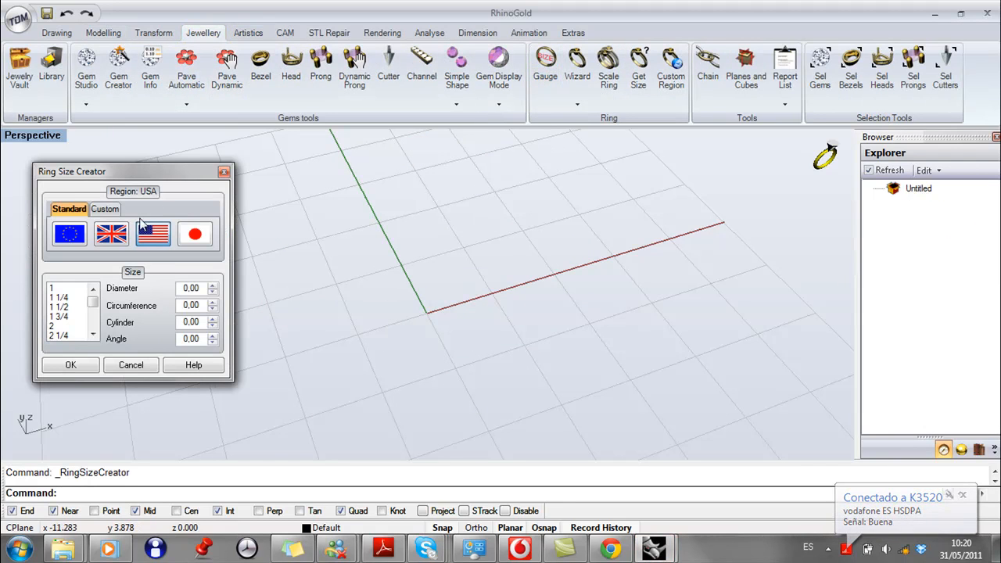
{"action": "left_click_drag", "start_coordinate": [188, 168], "coordinate": [288, 147]}
{"action": "left_click", "coordinate": [194, 312]}
{"action": "scroll", "coordinate": [200, 315], "scroll_direction": "down", "scroll_amount": 6}
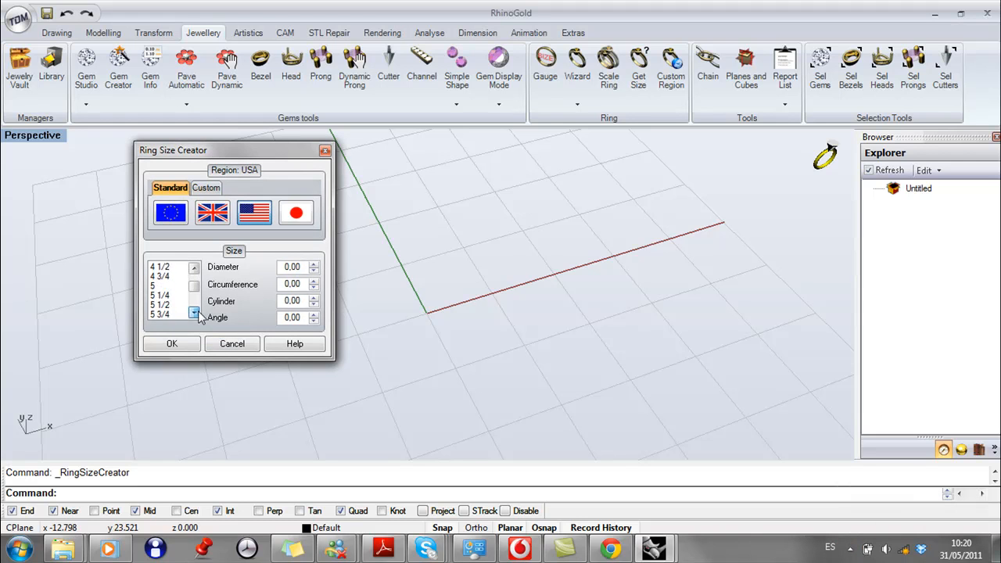
{"action": "left_click", "coordinate": [194, 313]}
{"action": "left_click", "coordinate": [159, 306]}
{"action": "left_click", "coordinate": [180, 345]}
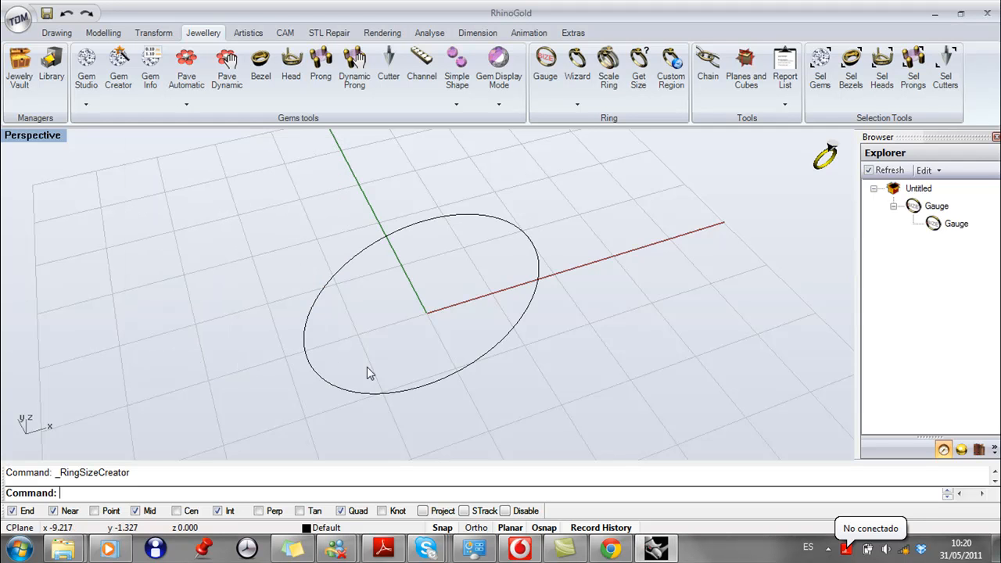
Step: Extrude the ring gauge circle 0.01 to both sides, uncapped, keeping the input curve
{"action": "right_click_drag", "start_coordinate": [443, 290], "coordinate": [412, 206]}
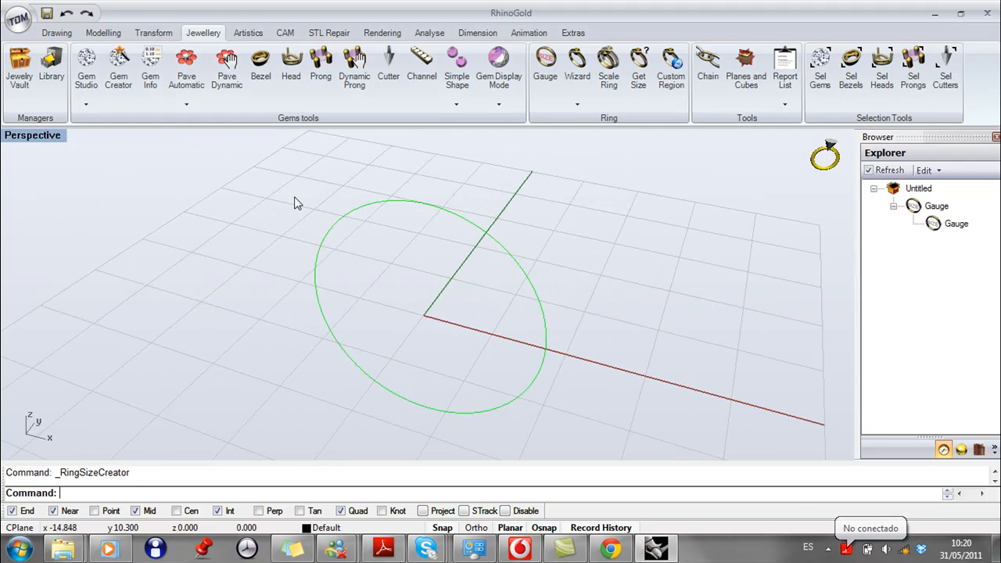
{"action": "left_click", "coordinate": [119, 30]}
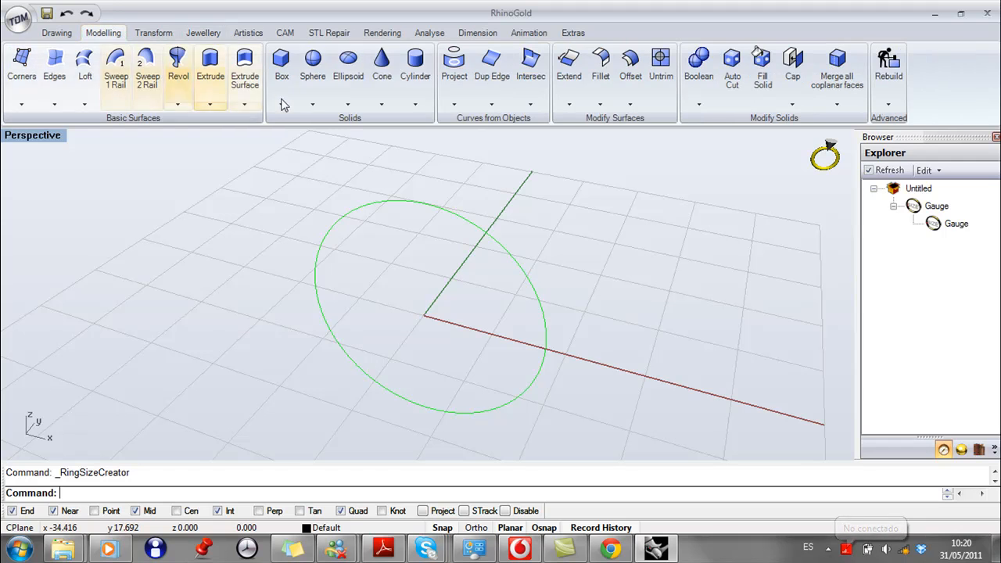
{"action": "left_click", "coordinate": [210, 73]}
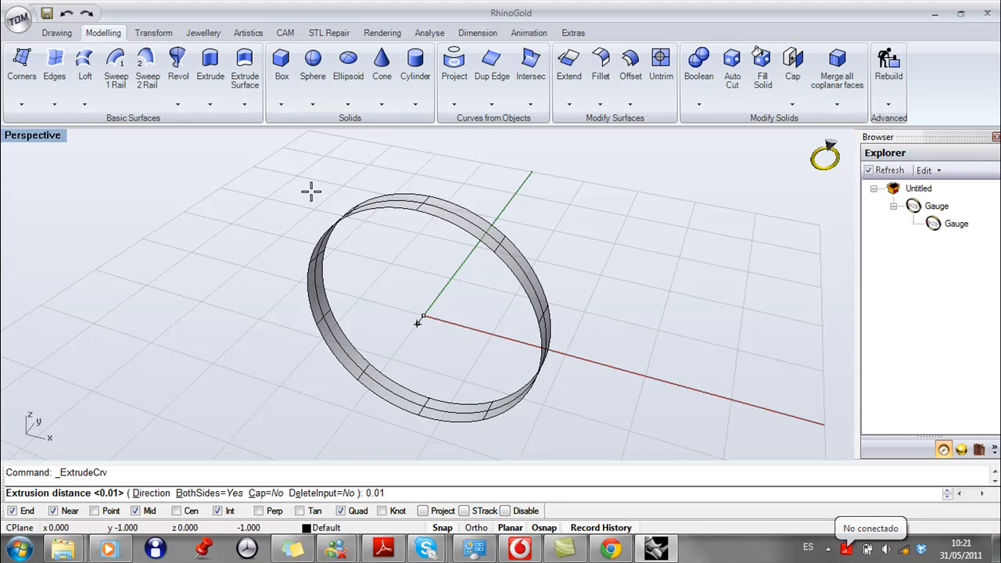
{"action": "key", "text": "Return"}
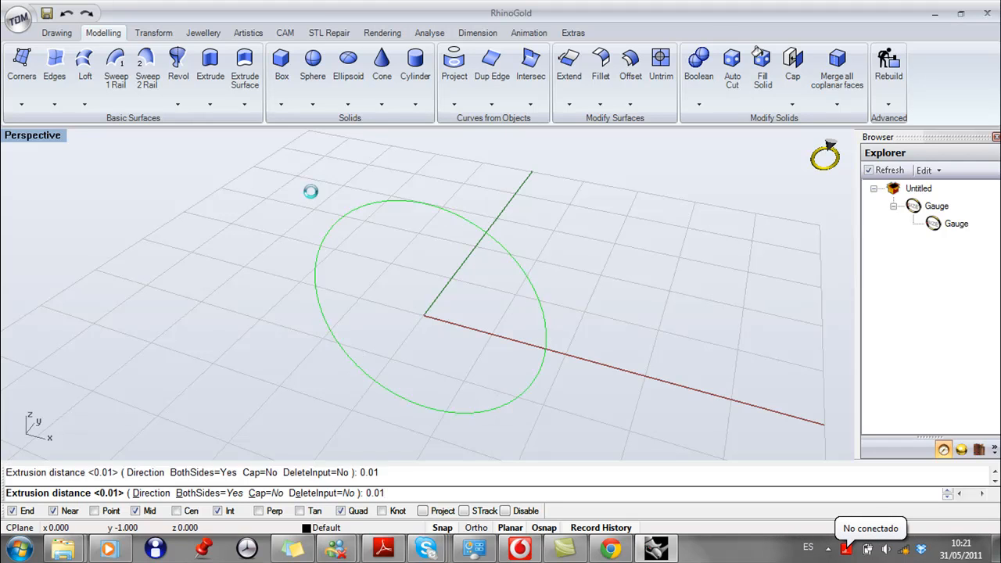
{"action": "right_click_drag", "start_coordinate": [409, 273], "coordinate": [464, 310]}
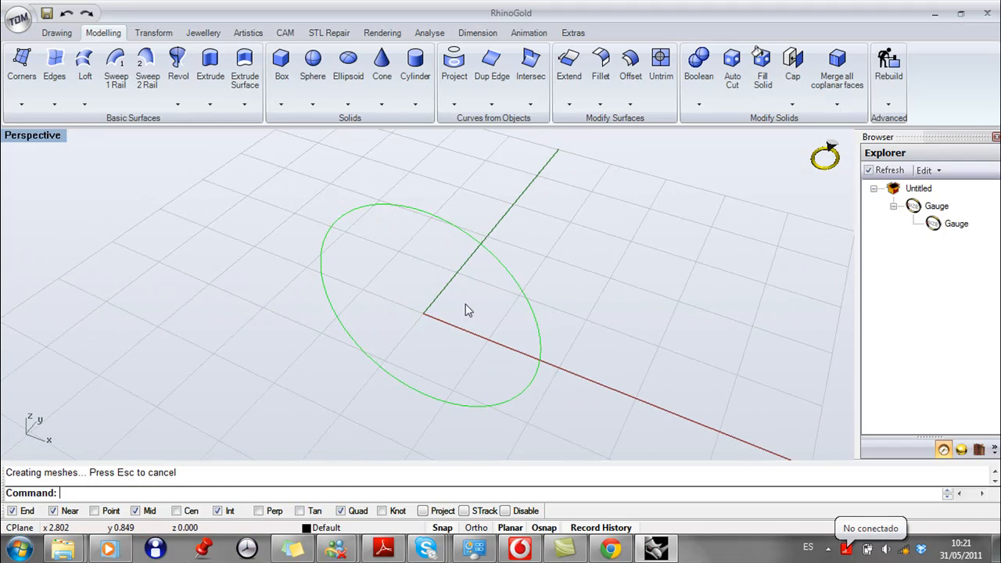
Step: Start a Dynamic Profile ring and assign the gauge circle curve as its rail
{"action": "left_click", "coordinate": [201, 33]}
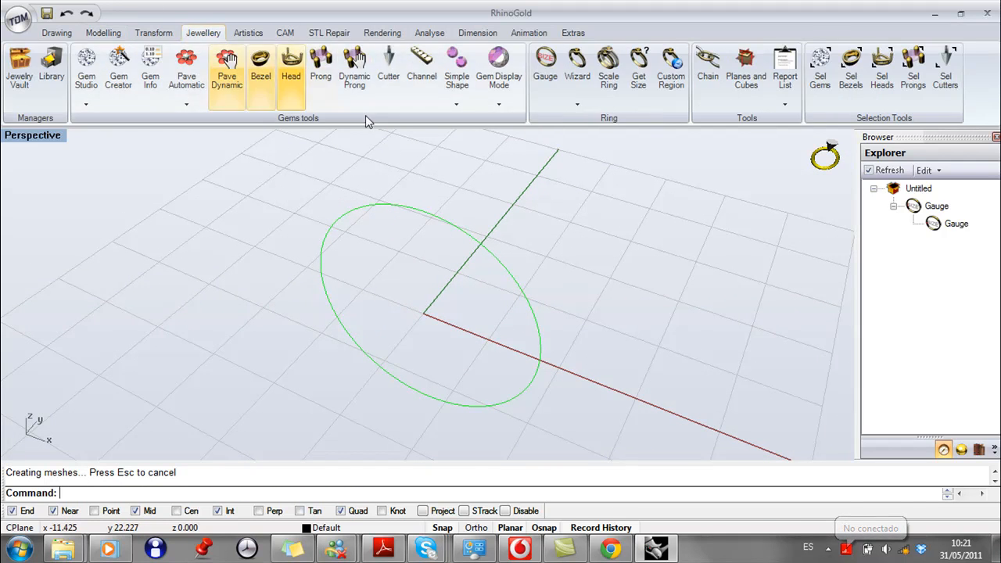
{"action": "left_click", "coordinate": [577, 105]}
{"action": "left_click", "coordinate": [618, 127]}
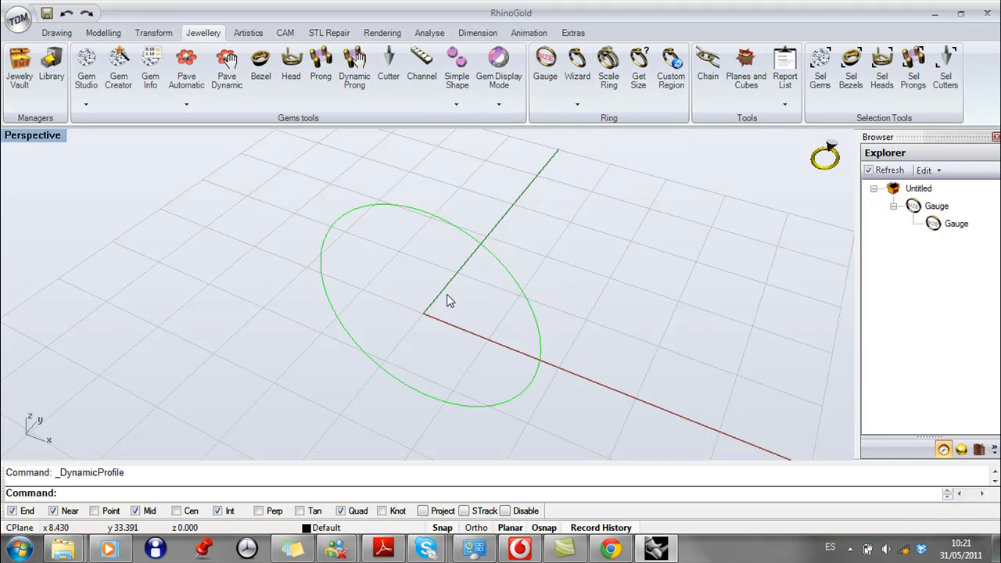
{"action": "left_click_drag", "start_coordinate": [449, 102], "coordinate": [710, 104]}
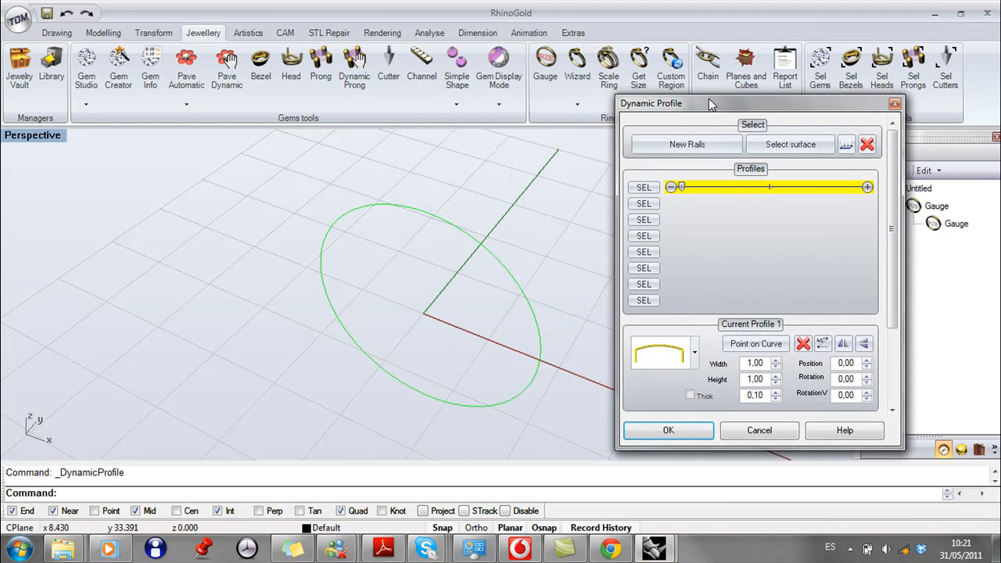
{"action": "left_click", "coordinate": [679, 146]}
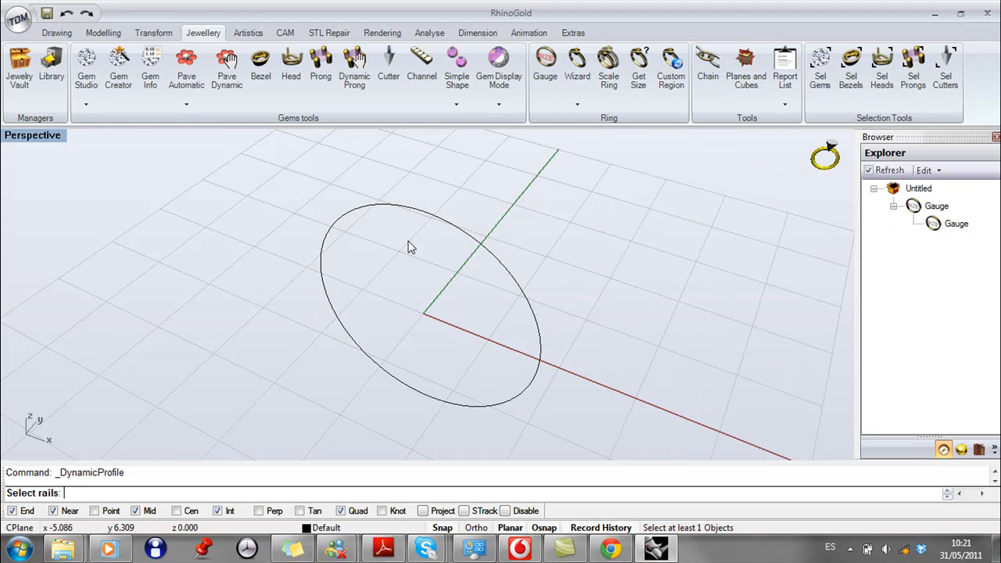
{"action": "scroll", "coordinate": [438, 227], "scroll_direction": "up", "scroll_amount": 3}
{"action": "left_click", "coordinate": [506, 198]}
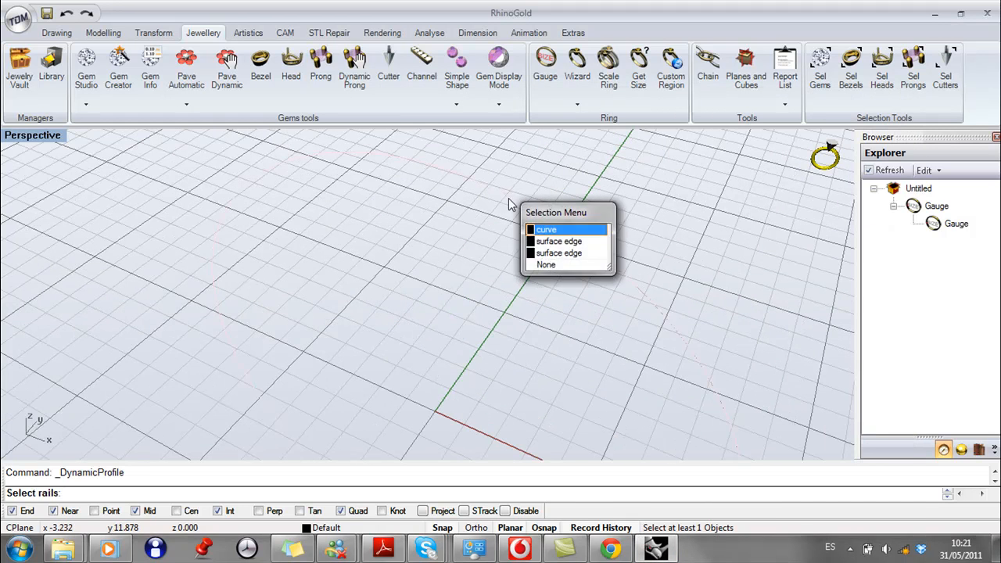
{"action": "left_click", "coordinate": [554, 232]}
{"action": "key", "text": "Return"}
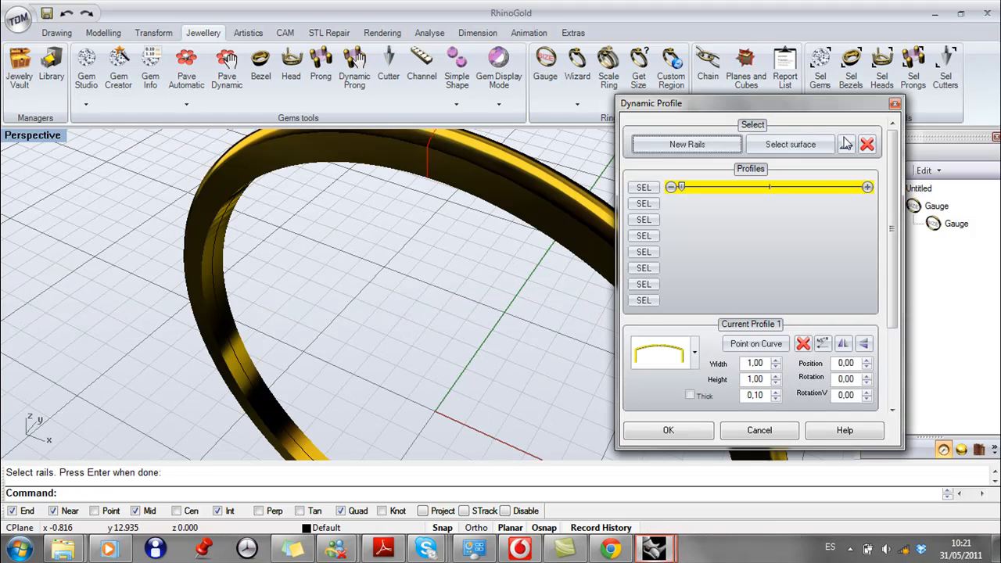
Step: Assign the thin extruded gauge surface as the reference surface of the Dynamic Profile
{"action": "left_click", "coordinate": [784, 145]}
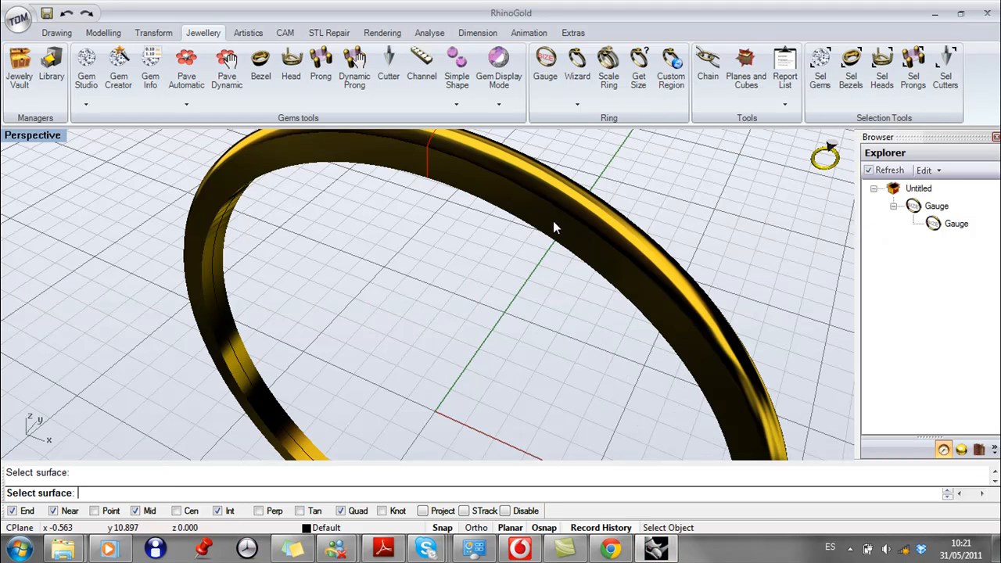
{"action": "left_click", "coordinate": [553, 221]}
{"action": "scroll", "coordinate": [365, 355], "scroll_direction": "down", "scroll_amount": 5}
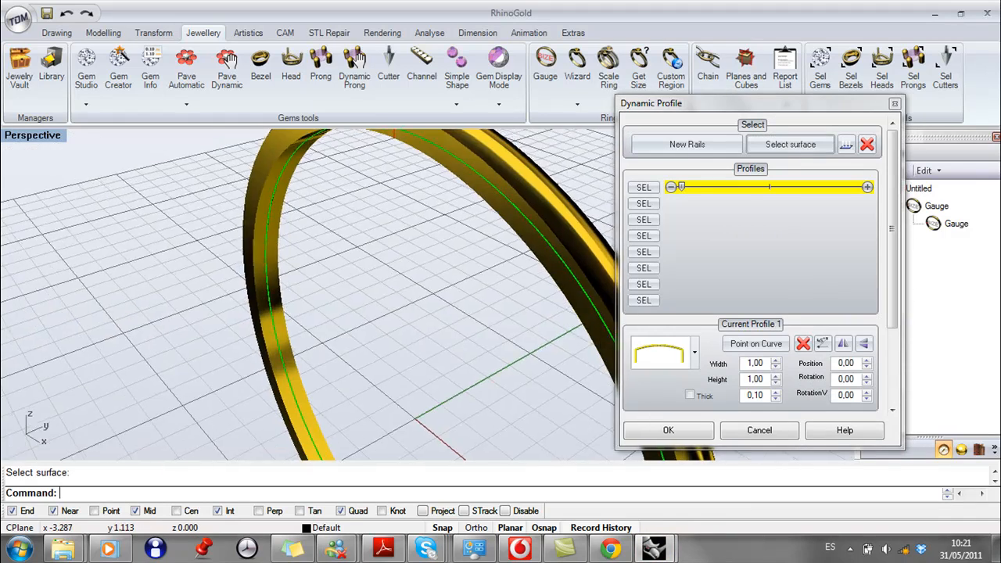
{"action": "right_click_drag", "start_coordinate": [508, 319], "coordinate": [560, 301]}
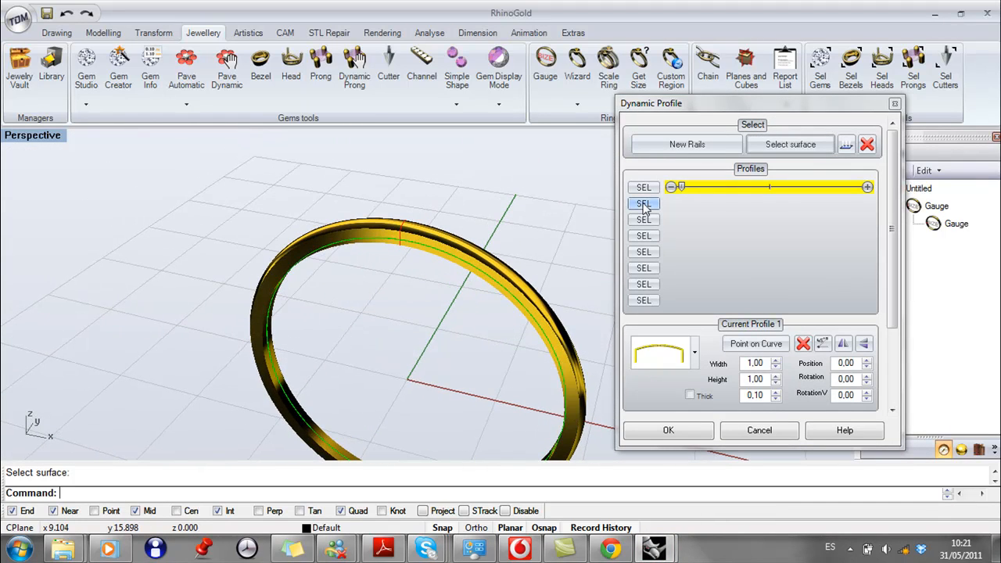
Step: Add profiles 2, 3 and 4 to the Dynamic Profile ring
{"action": "left_click", "coordinate": [644, 204]}
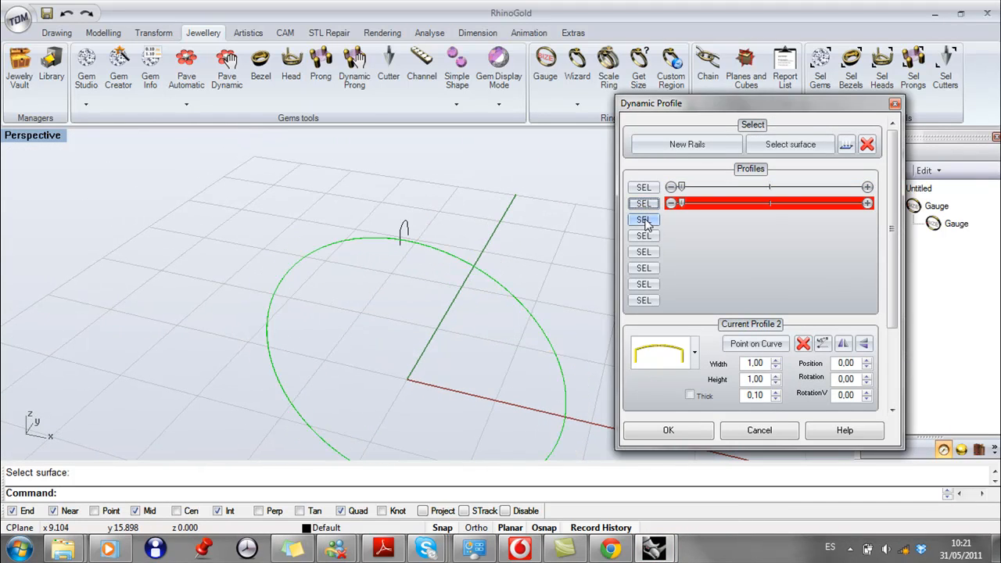
{"action": "left_click", "coordinate": [644, 220]}
{"action": "left_click", "coordinate": [642, 236]}
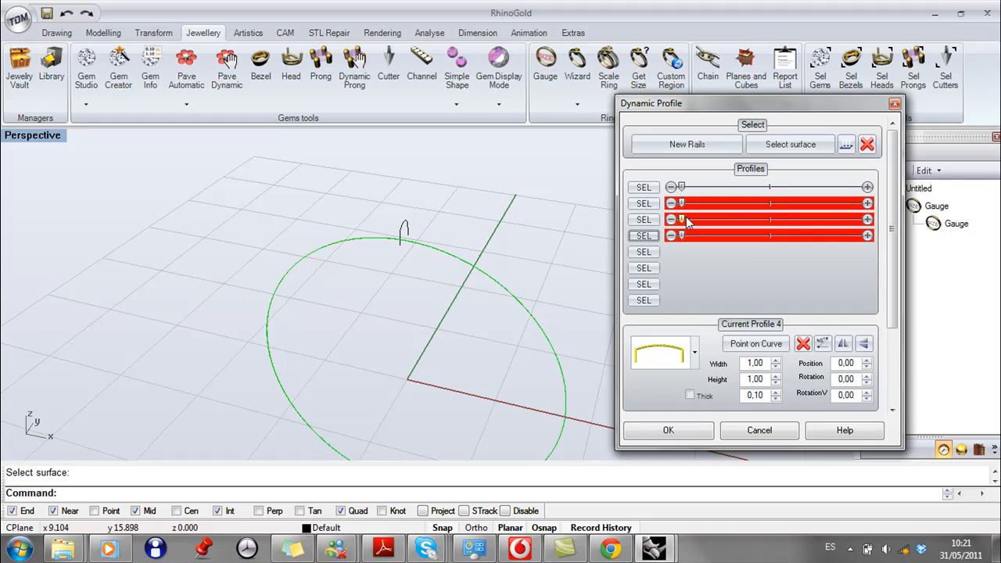
Step: Distribute the added profiles along the ring: profile 2 on one shoulder, profile 3 at the base, profile 4 on the opposite shoulder
{"action": "left_click_drag", "start_coordinate": [683, 205], "coordinate": [704, 210]}
{"action": "right_click_drag", "start_coordinate": [576, 290], "coordinate": [603, 250]}
{"action": "right_click_drag", "start_coordinate": [480, 333], "coordinate": [473, 249]}
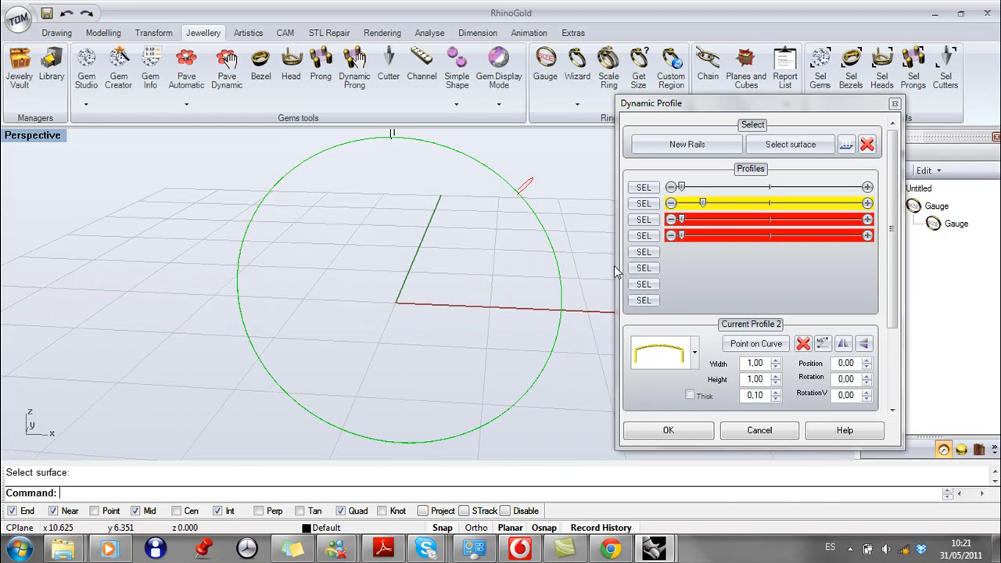
{"action": "left_click", "coordinate": [682, 221]}
{"action": "left_click_drag", "start_coordinate": [693, 223], "coordinate": [770, 225]}
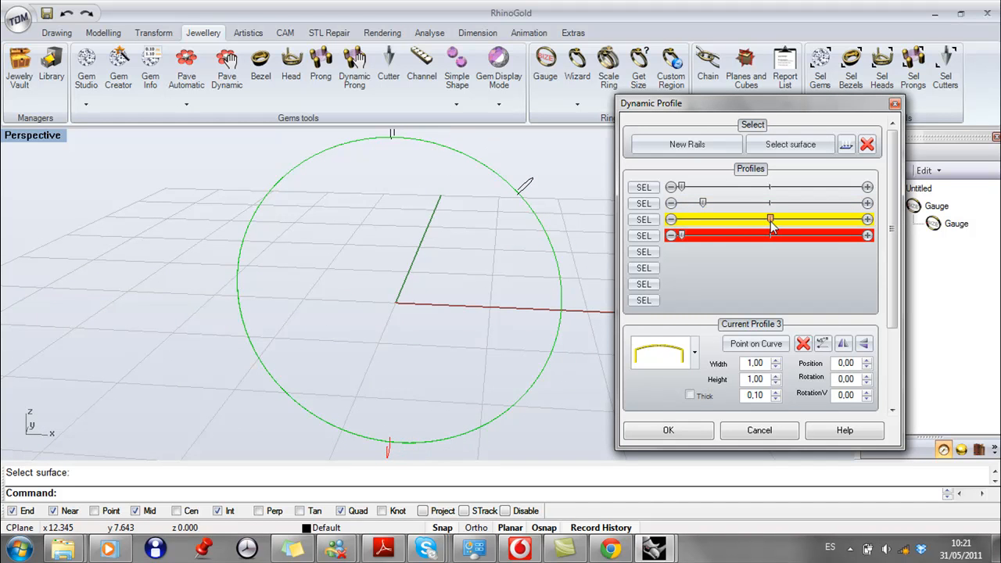
{"action": "left_click", "coordinate": [682, 237]}
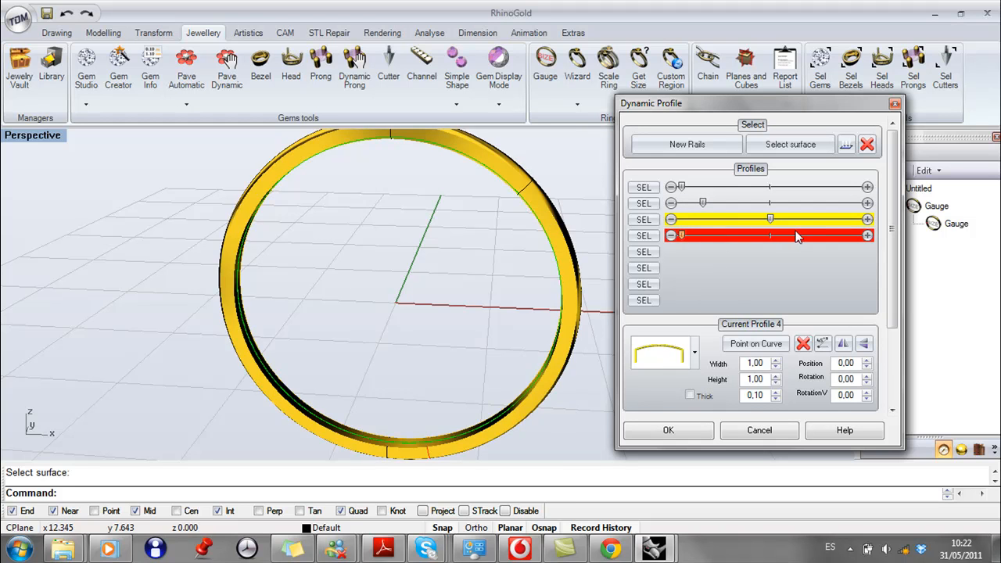
{"action": "left_click", "coordinate": [838, 237]}
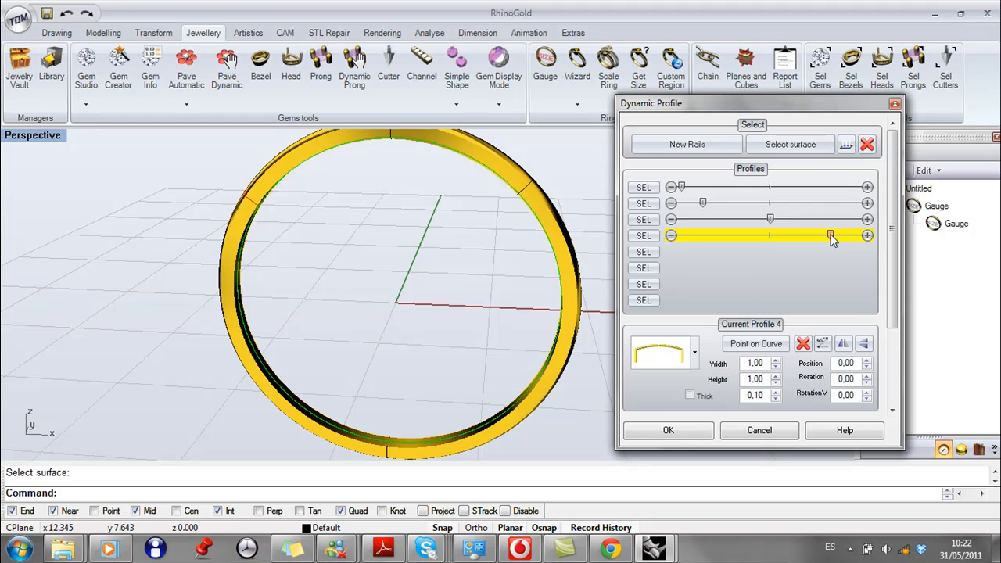
{"action": "right_click_drag", "start_coordinate": [471, 319], "coordinate": [399, 319]}
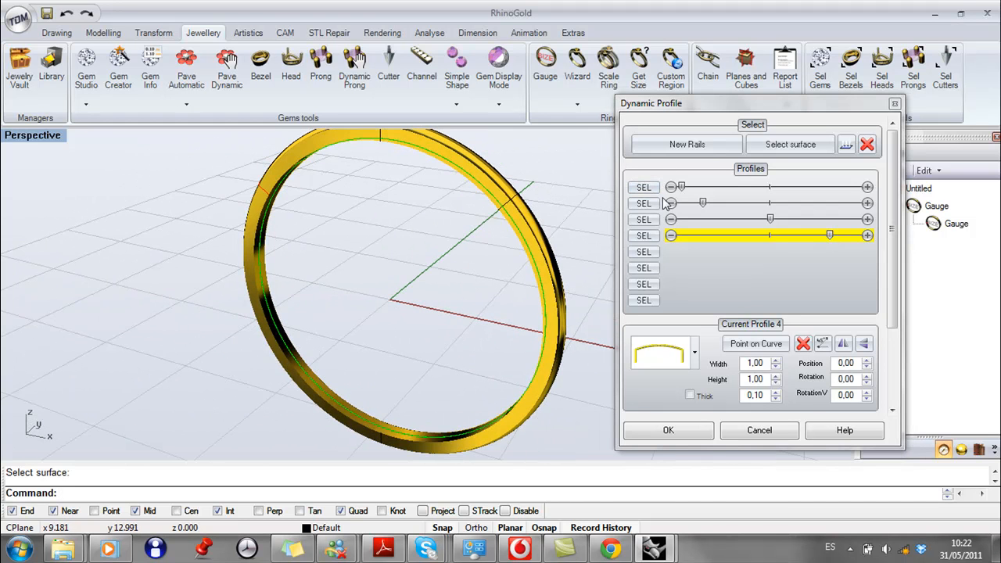
Step: Place profile 3 exactly on the midpoint of the rail at the ring's base using Point on Curve
{"action": "left_click", "coordinate": [644, 220]}
{"action": "right_click_drag", "start_coordinate": [438, 415], "coordinate": [408, 413]}
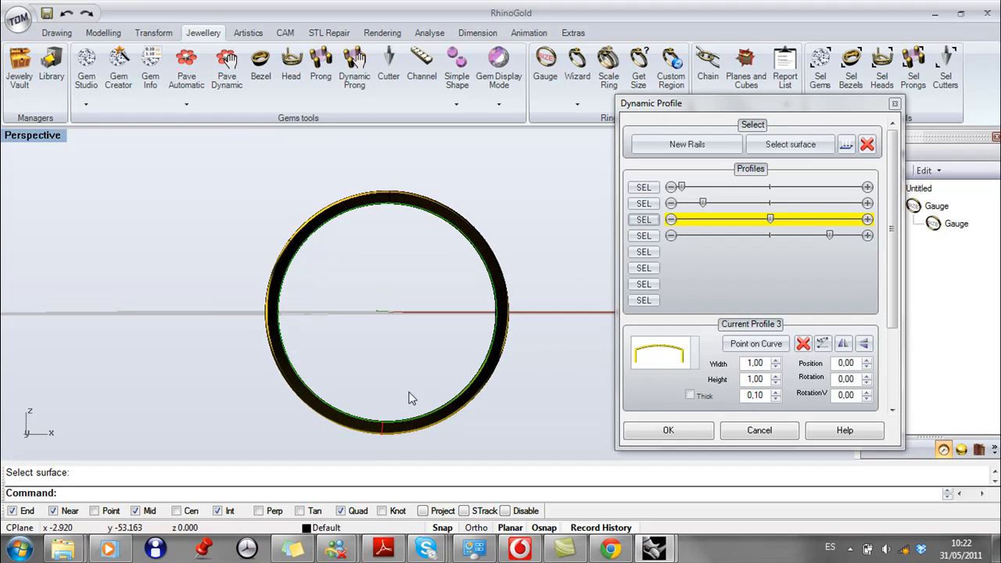
{"action": "left_click", "coordinate": [756, 344]}
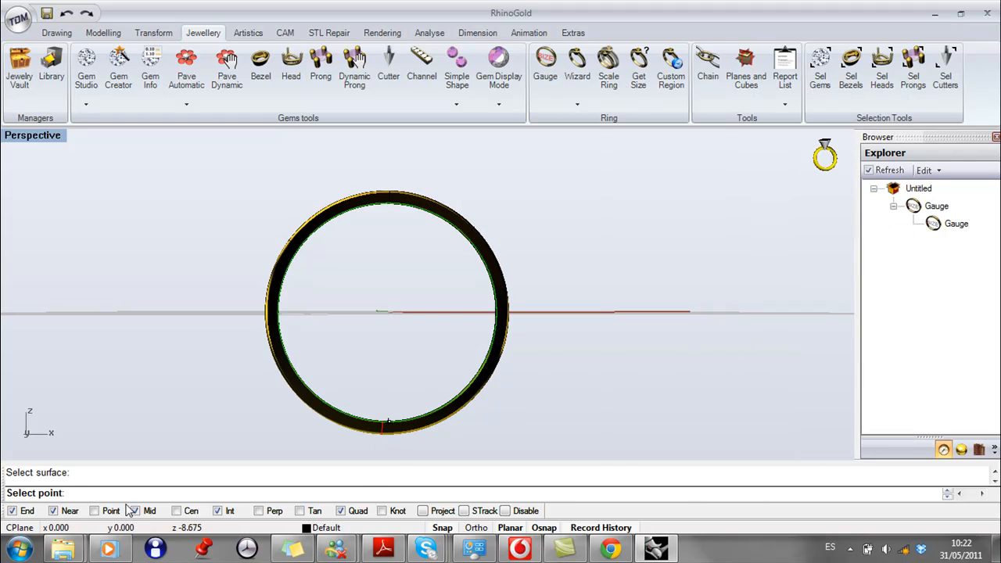
{"action": "right_click_drag", "start_coordinate": [432, 421], "coordinate": [367, 414]}
{"action": "scroll", "coordinate": [367, 418], "scroll_direction": "up", "scroll_amount": 5}
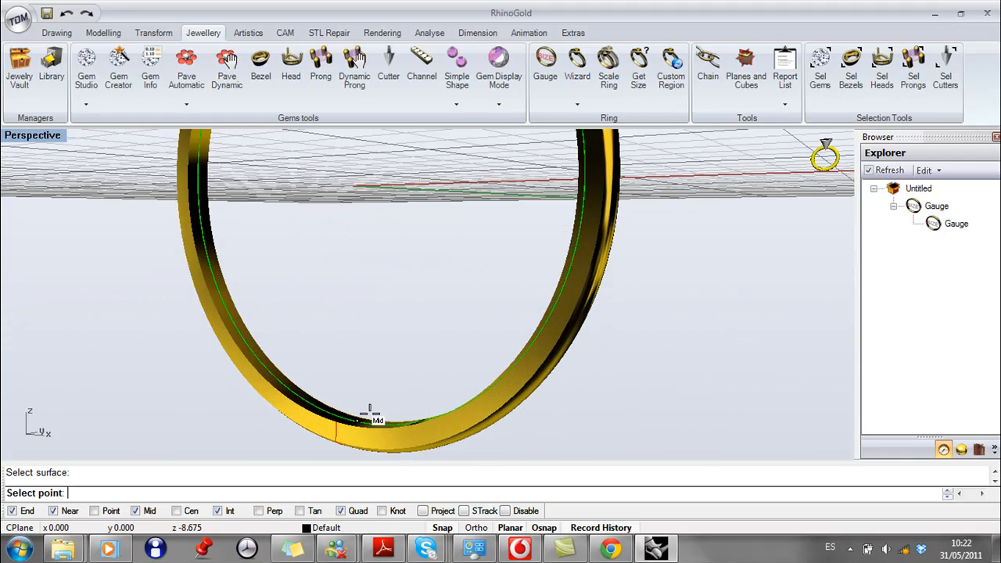
{"action": "left_click", "coordinate": [357, 420]}
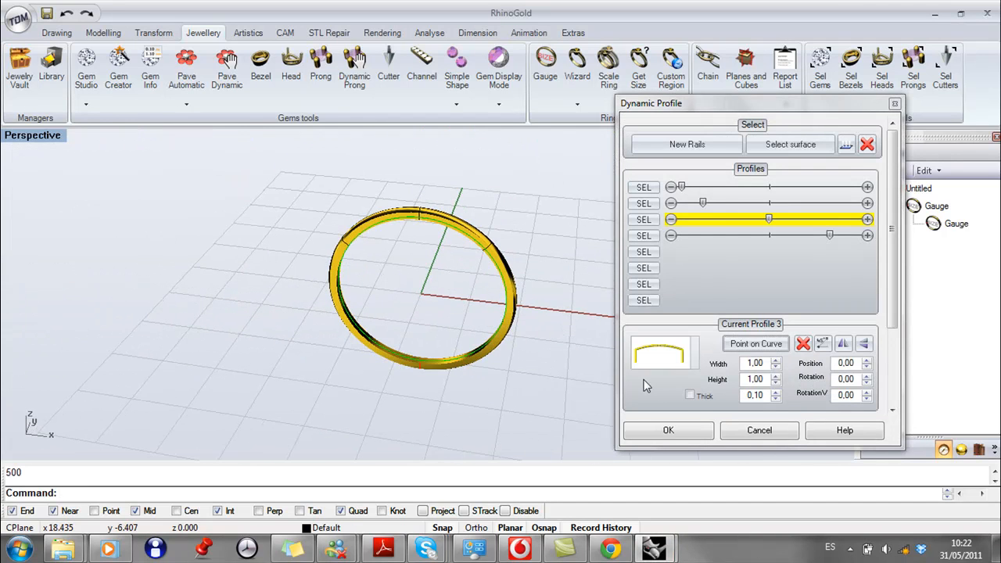
Step: Give profile 3 a rounded half-oval section shape and set its width to 4.00
{"action": "left_click", "coordinate": [694, 352]}
{"action": "left_click", "coordinate": [682, 210]}
{"action": "left_click_drag", "start_coordinate": [763, 363], "coordinate": [737, 364]}
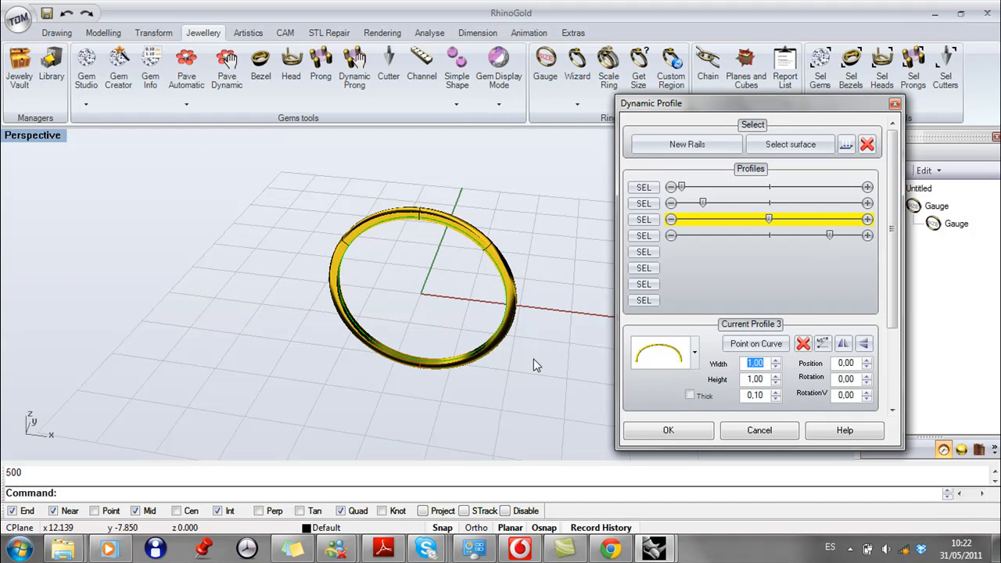
{"action": "scroll", "coordinate": [532, 361], "scroll_direction": "up", "scroll_amount": 2}
{"action": "scroll", "coordinate": [533, 363], "scroll_direction": "up", "scroll_amount": 4}
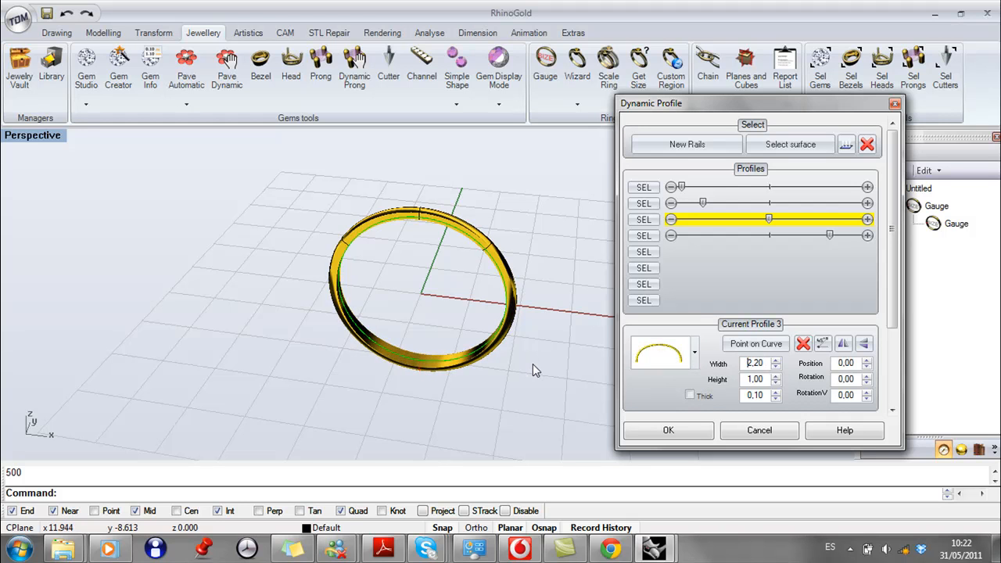
{"action": "scroll", "coordinate": [601, 377], "scroll_direction": "up", "scroll_amount": 6}
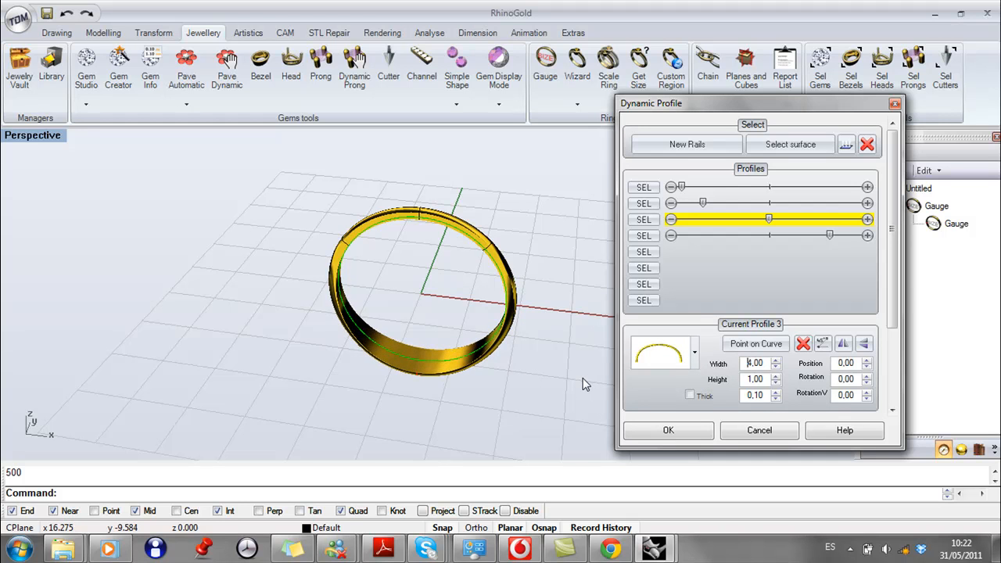
{"action": "scroll", "coordinate": [582, 376], "scroll_direction": "down", "scroll_amount": 2}
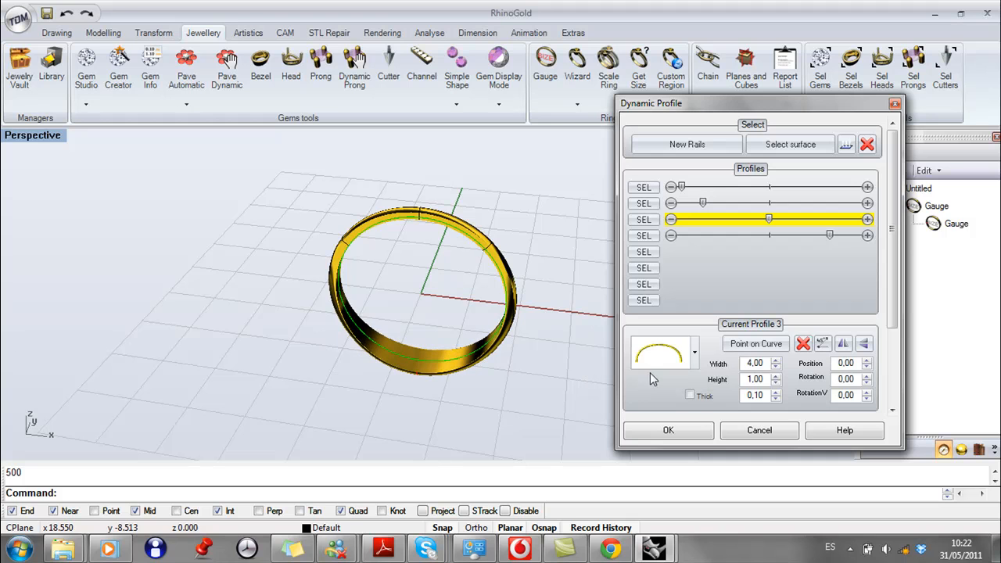
Step: Set the height of profile 3 at the ring's base to 1.60
{"action": "double_click", "coordinate": [764, 379]}
{"action": "type", "text": "1"}
{"action": "key", "text": "Return"}
{"action": "right_click_drag", "start_coordinate": [383, 426], "coordinate": [514, 337]}
{"action": "right_click_drag", "start_coordinate": [362, 261], "coordinate": [456, 265]}
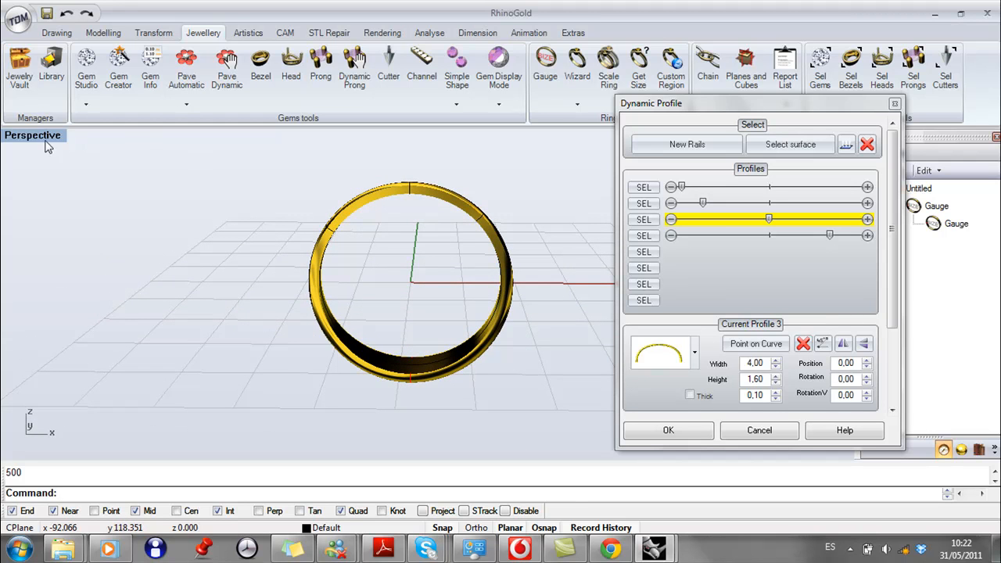
{"action": "right_click_drag", "start_coordinate": [368, 241], "coordinate": [403, 247]}
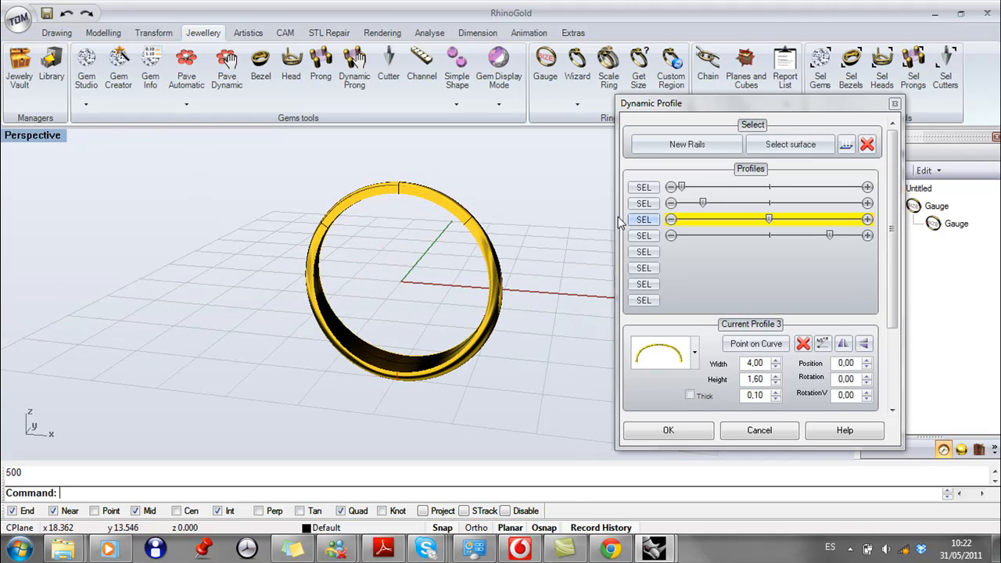
Step: Give profile 4 a rounded half-oval section shape with a width of 6.00 and a height of 3.00
{"action": "left_click", "coordinate": [643, 237]}
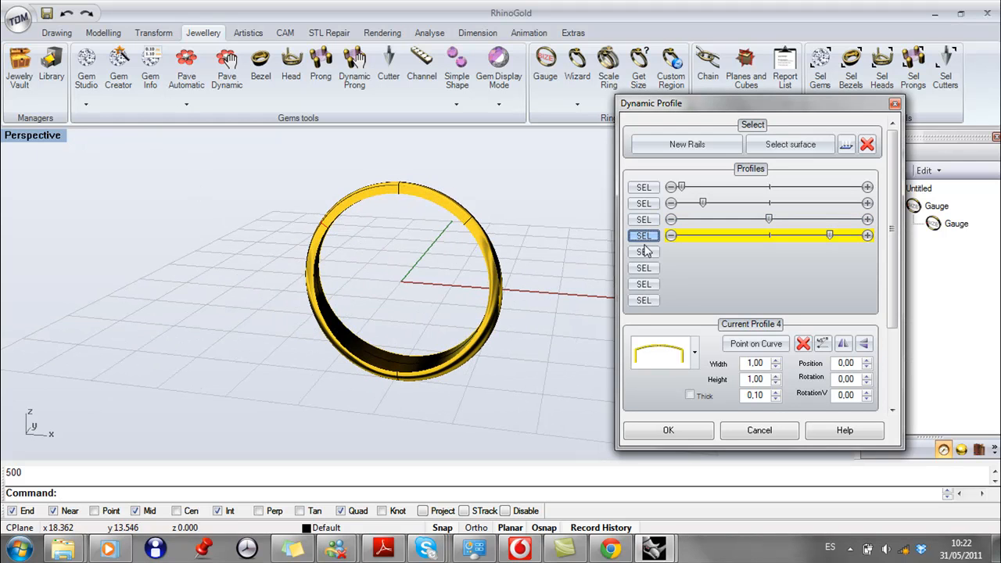
{"action": "double_click", "coordinate": [762, 362]}
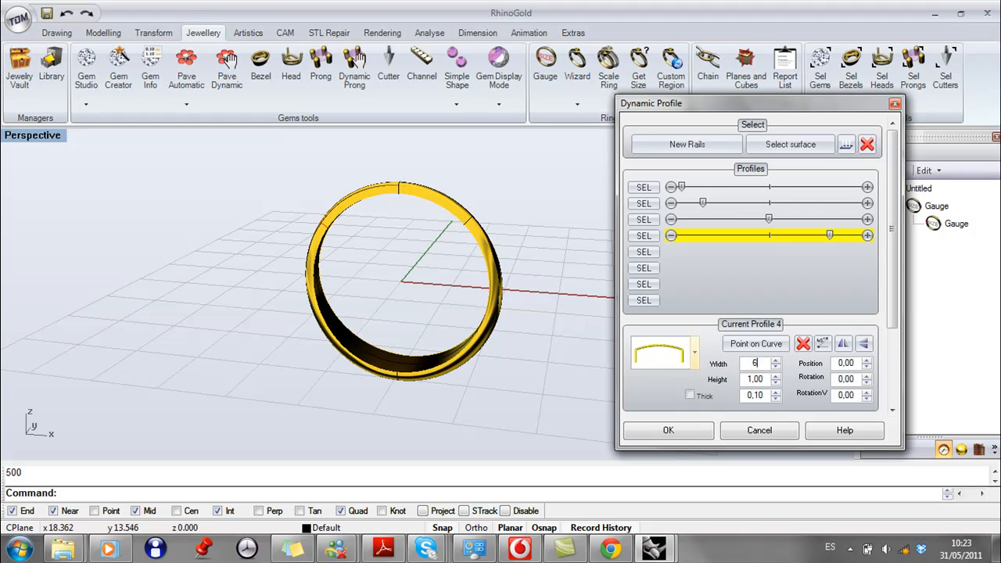
{"action": "left_click", "coordinate": [542, 381]}
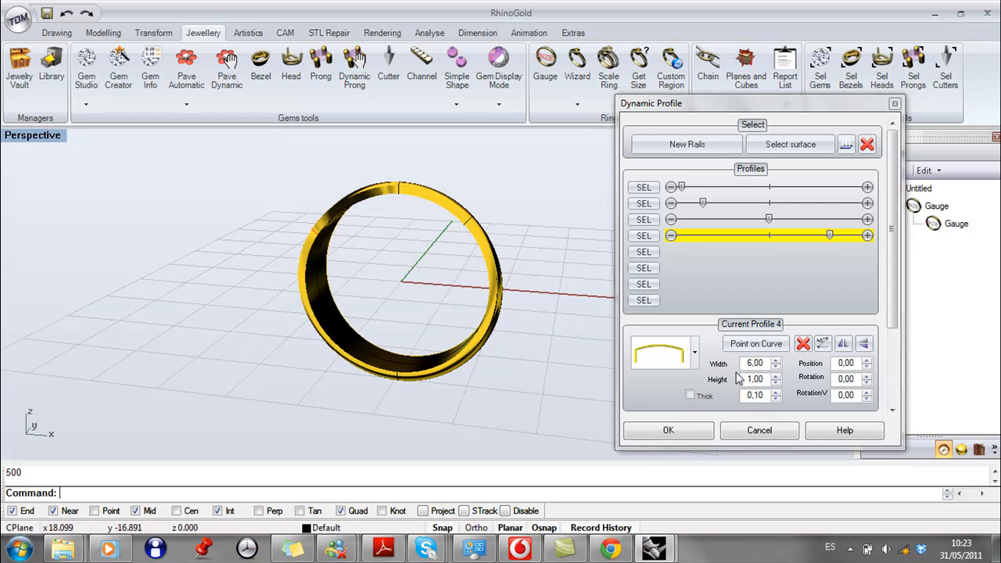
{"action": "left_click", "coordinate": [693, 355]}
{"action": "left_click", "coordinate": [690, 205]}
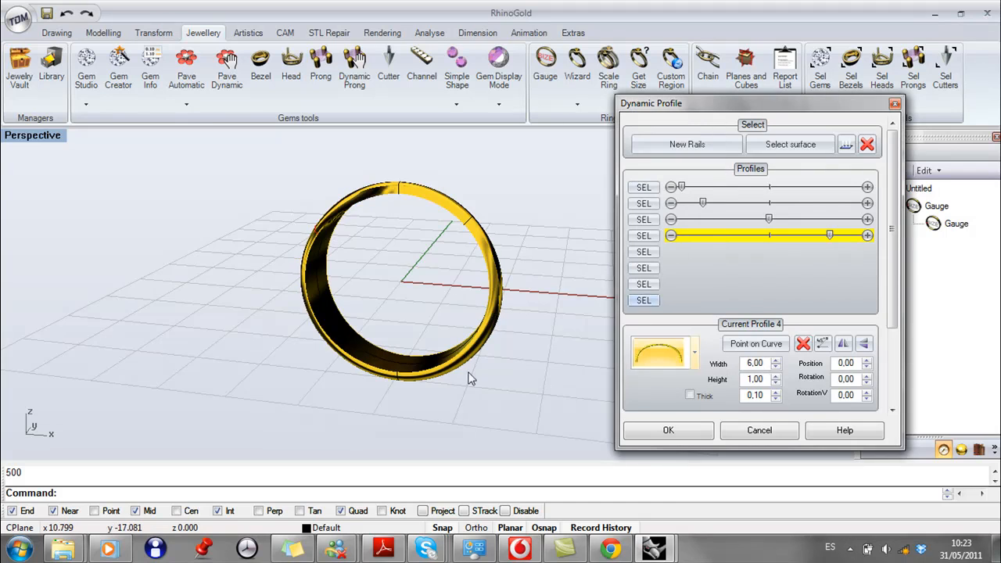
{"action": "double_click", "coordinate": [764, 377]}
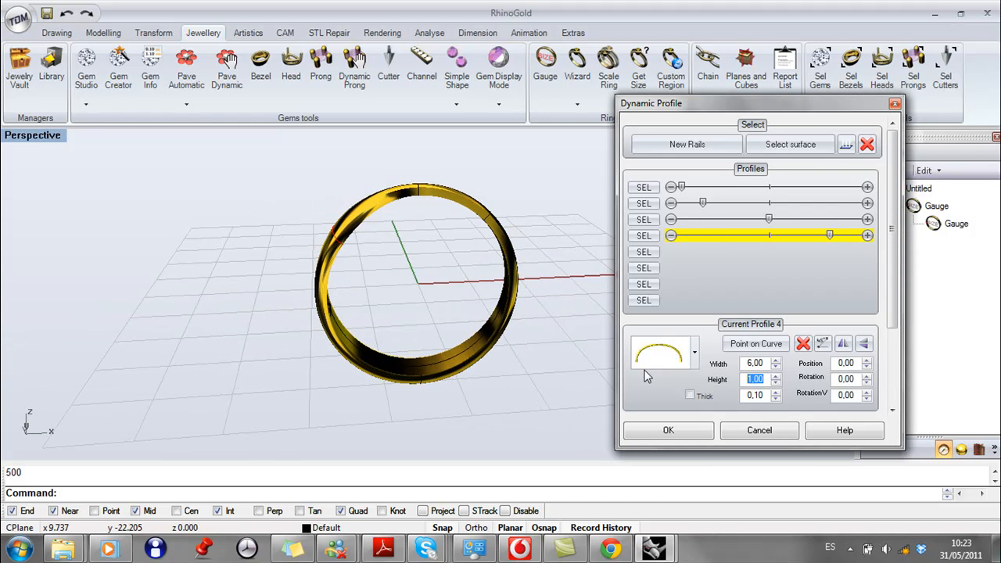
{"action": "left_click", "coordinate": [419, 311]}
{"action": "mouse_move", "coordinate": [353, 316]}
{"action": "right_mouse_down"}
{"action": "mouse_move", "coordinate": [358, 284]}
{"action": "mouse_move", "coordinate": [285, 385]}
{"action": "mouse_move", "coordinate": [319, 398]}
{"action": "mouse_move", "coordinate": [357, 328]}
{"action": "mouse_move", "coordinate": [345, 313]}
{"action": "right_mouse_up"}
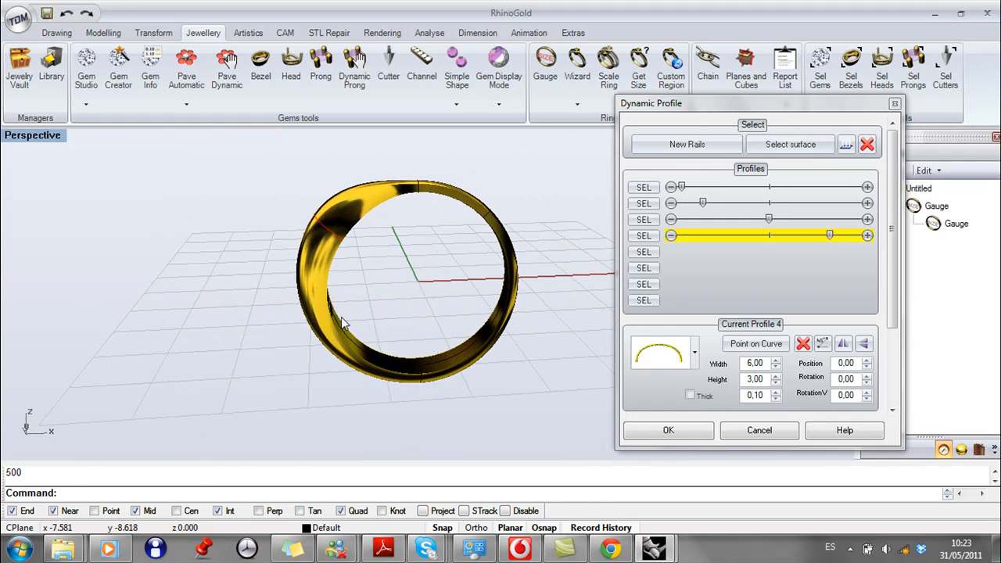
{"action": "right_click_drag", "start_coordinate": [423, 346], "coordinate": [375, 297]}
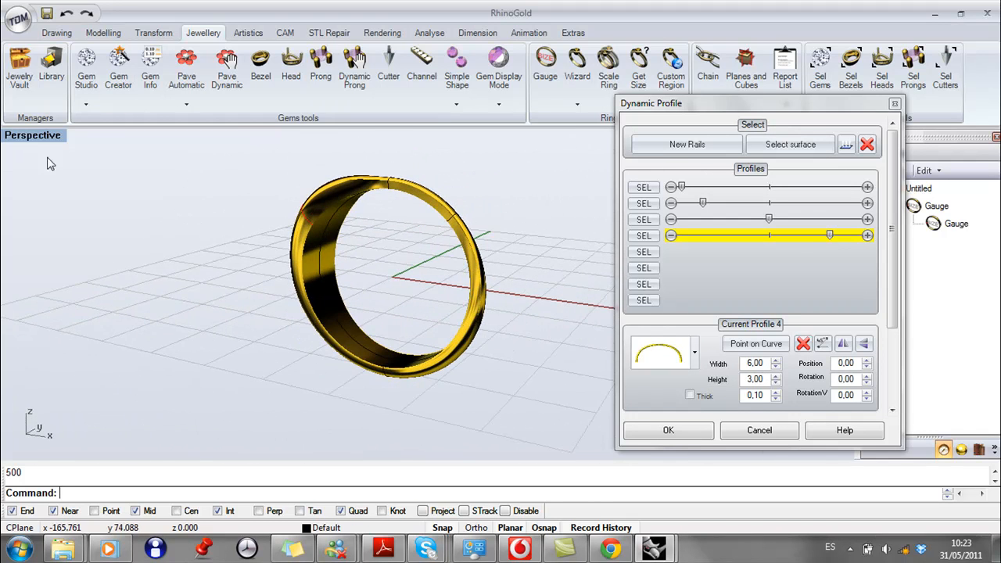
Step: Match profile 2 to the opposite shoulder with a rounded half-oval section, width 6.00 and height 3.00
{"action": "left_click", "coordinate": [641, 204]}
{"action": "left_click", "coordinate": [695, 355]}
{"action": "left_click", "coordinate": [689, 206]}
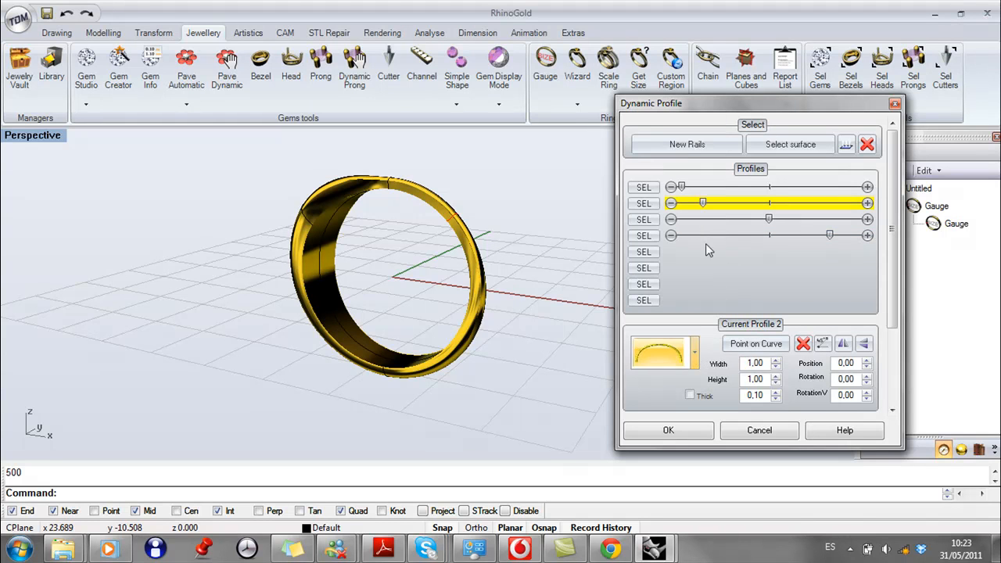
{"action": "double_click", "coordinate": [756, 363]}
{"action": "type", "text": "6"}
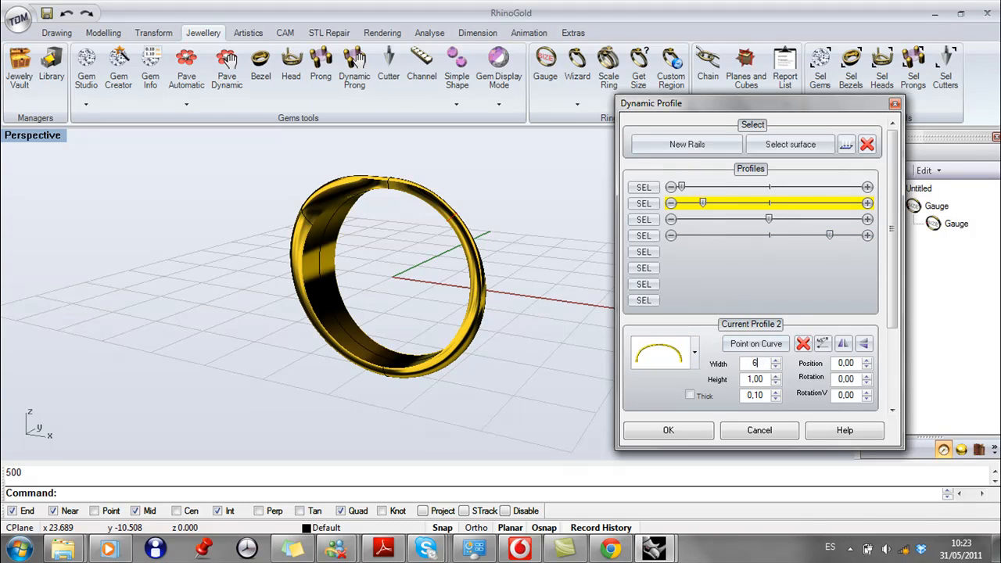
{"action": "left_click", "coordinate": [459, 325]}
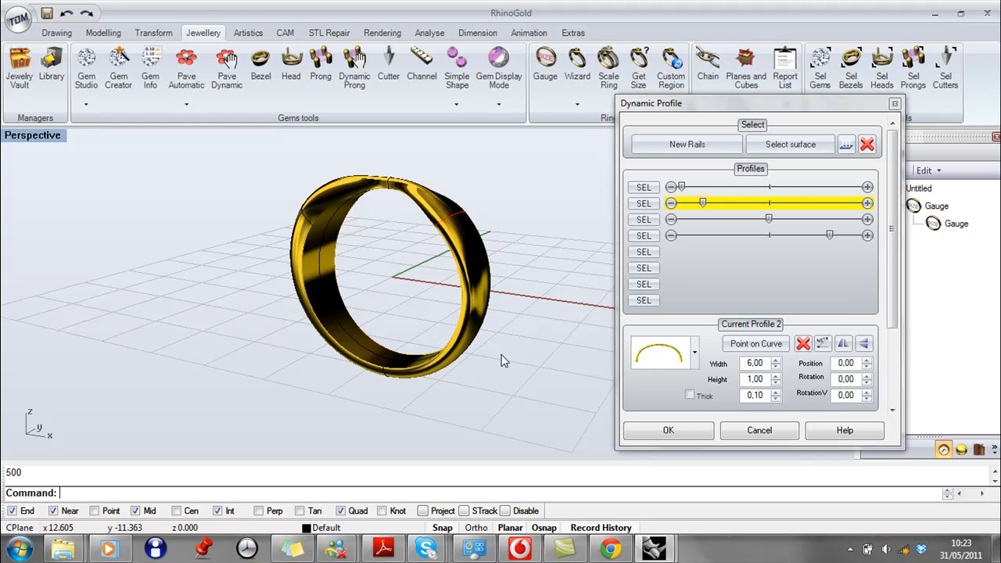
{"action": "double_click", "coordinate": [747, 379]}
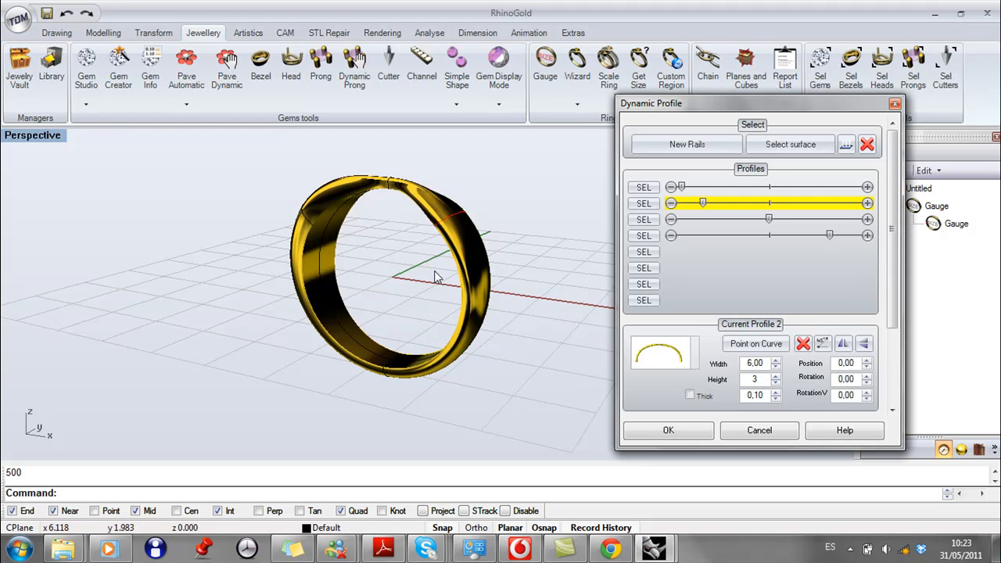
{"action": "key", "text": "Return"}
{"action": "right_click_drag", "start_coordinate": [398, 286], "coordinate": [451, 398]}
{"action": "right_click_drag", "start_coordinate": [406, 209], "coordinate": [452, 253]}
Step: Give profile 1 at the ring's top a rounded half-oval section shape and set its width to 11.00
{"action": "left_click", "coordinate": [649, 222]}
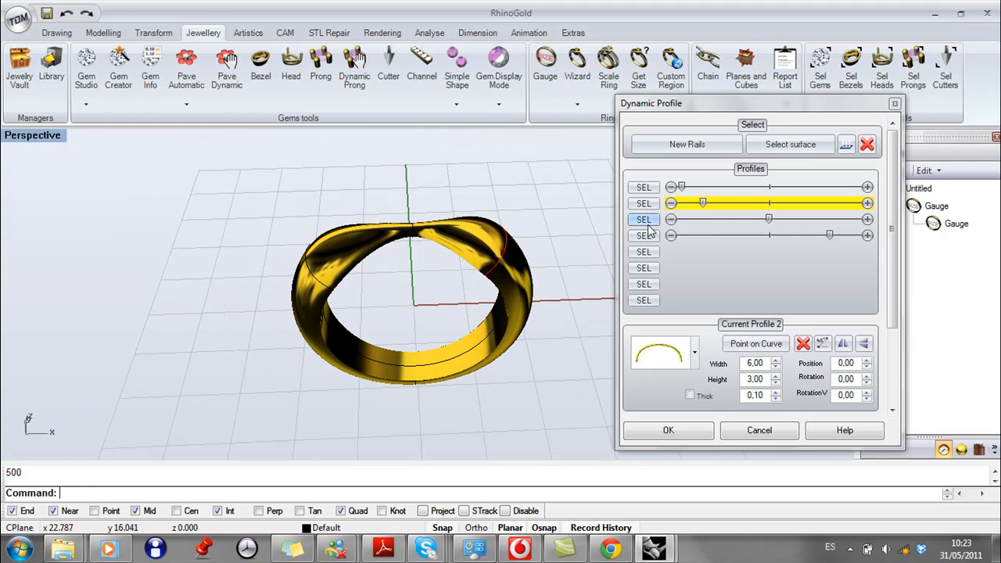
{"action": "left_click", "coordinate": [649, 223]}
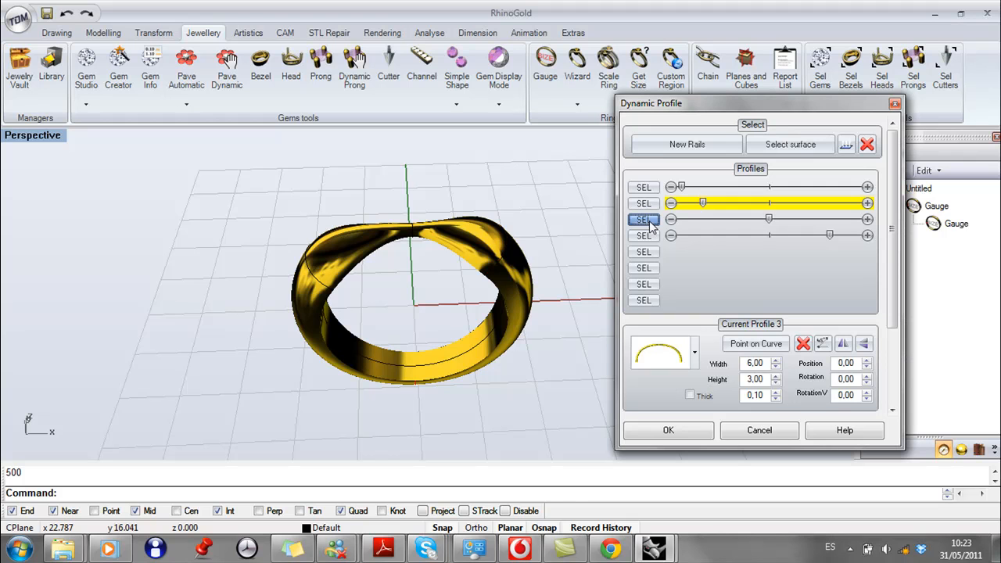
{"action": "left_click", "coordinate": [643, 188]}
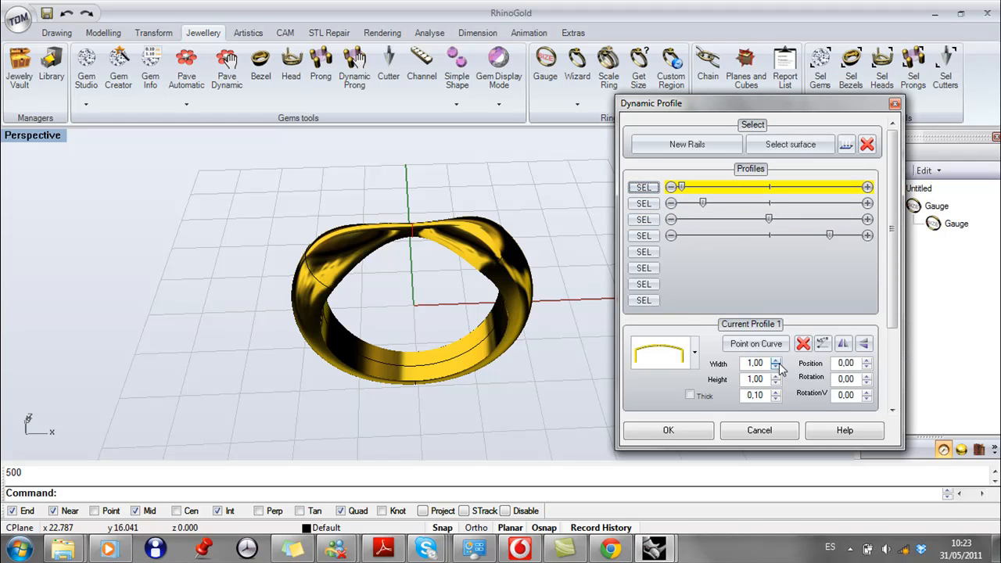
{"action": "left_click", "coordinate": [691, 360]}
{"action": "left_click", "coordinate": [675, 201]}
{"action": "right_click_drag", "start_coordinate": [419, 380], "coordinate": [420, 395]}
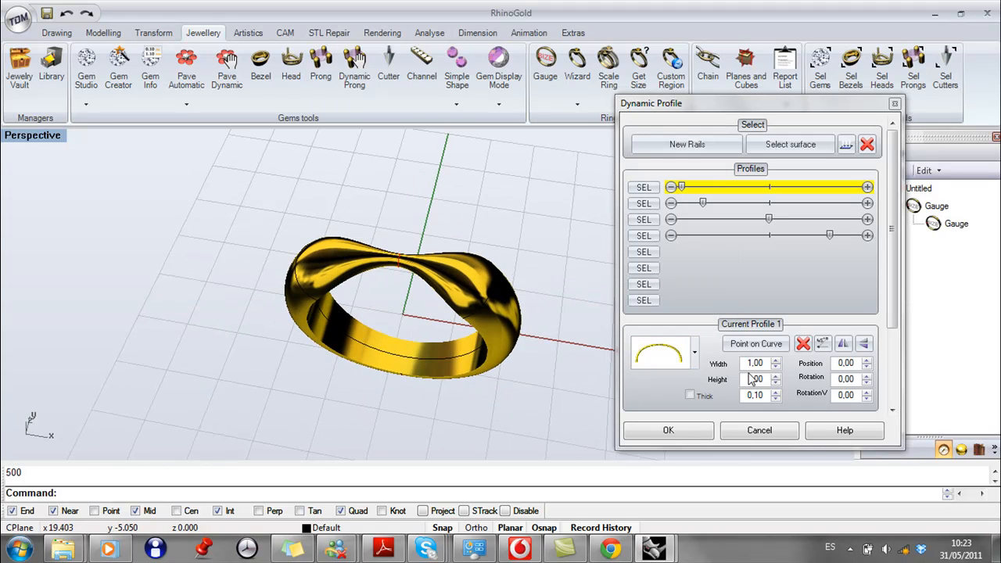
{"action": "left_click", "coordinate": [771, 363]}
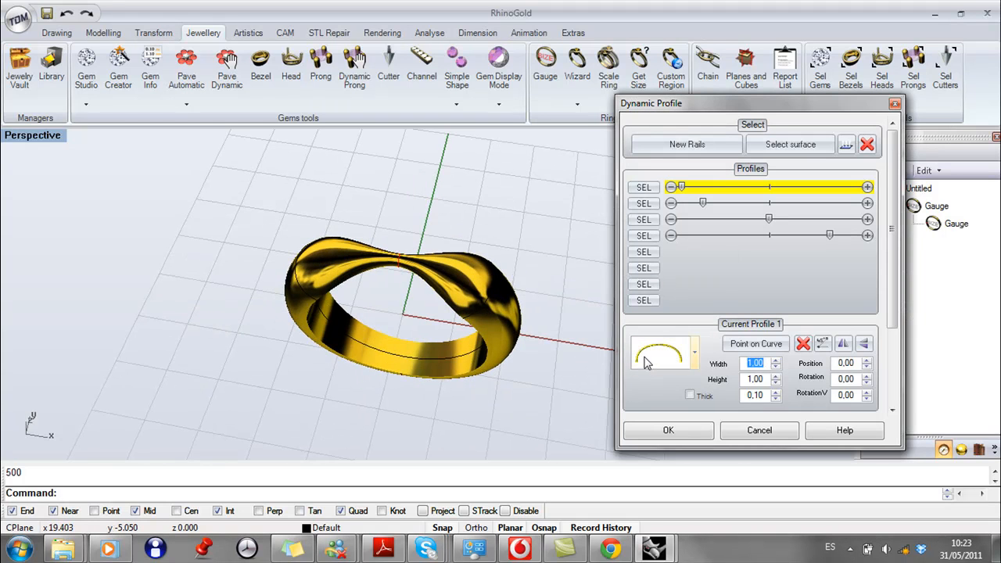
{"action": "left_click", "coordinate": [556, 233]}
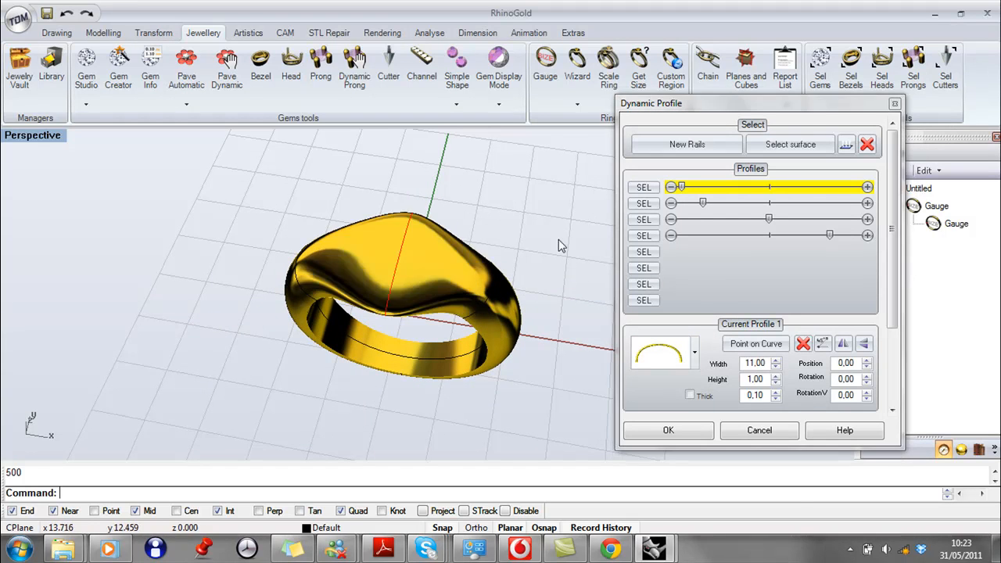
Step: Set the height of profile 1 at the ring's top to 5.00
{"action": "right_click_drag", "start_coordinate": [465, 287], "coordinate": [578, 337]}
{"action": "left_click", "coordinate": [764, 380]}
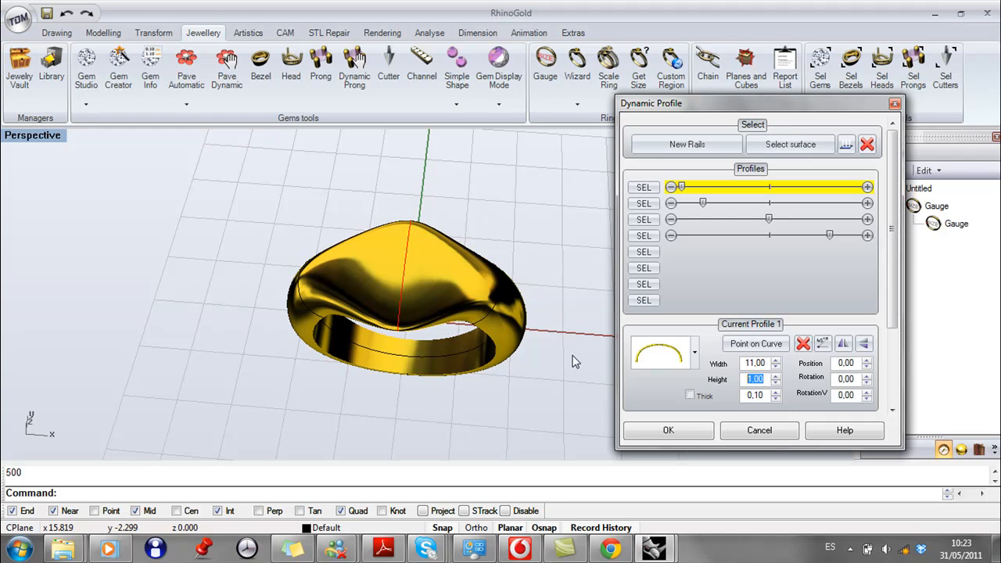
{"action": "left_click", "coordinate": [297, 156]}
{"action": "right_click_drag", "start_coordinate": [351, 383], "coordinate": [384, 283]}
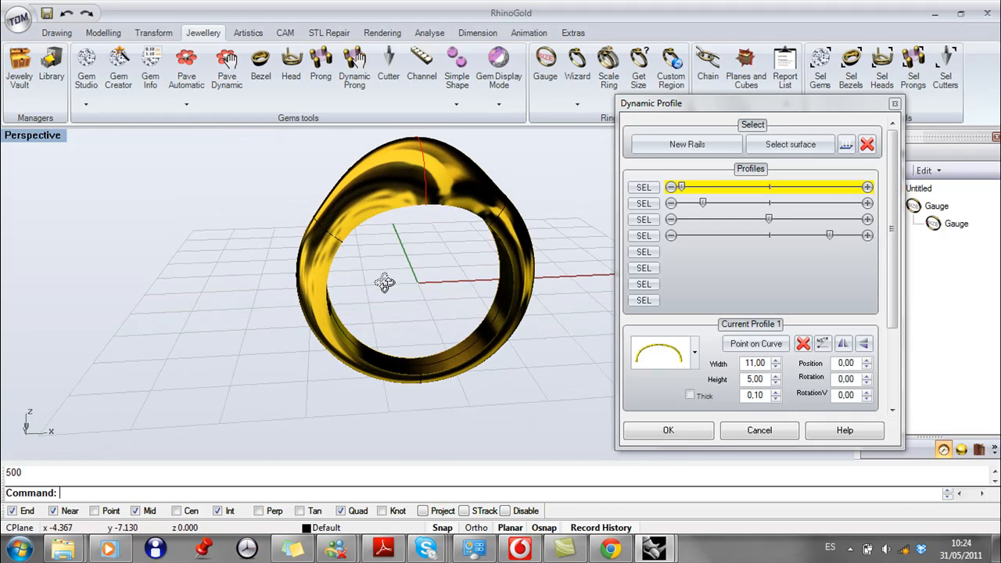
Step: Maximise the Front view and display it in rendered mode to check the shoulder profiles
{"action": "double_click", "coordinate": [47, 137]}
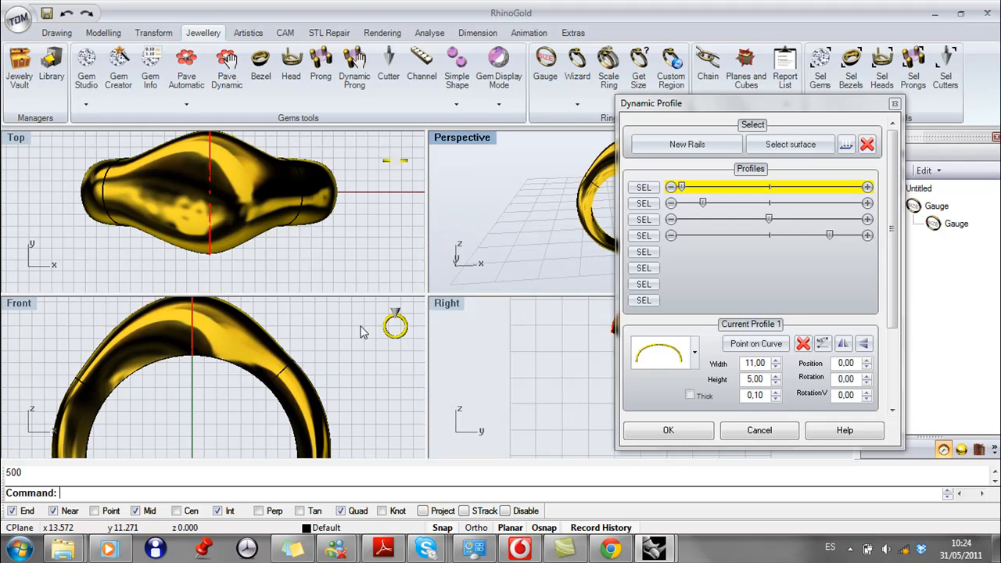
{"action": "double_click", "coordinate": [22, 307]}
{"action": "scroll", "coordinate": [287, 252], "scroll_direction": "up", "scroll_amount": 2}
{"action": "scroll", "coordinate": [331, 284], "scroll_direction": "down", "scroll_amount": 2}
{"action": "scroll", "coordinate": [356, 305], "scroll_direction": "up", "scroll_amount": 2}
{"action": "middle_click", "coordinate": [356, 305]}
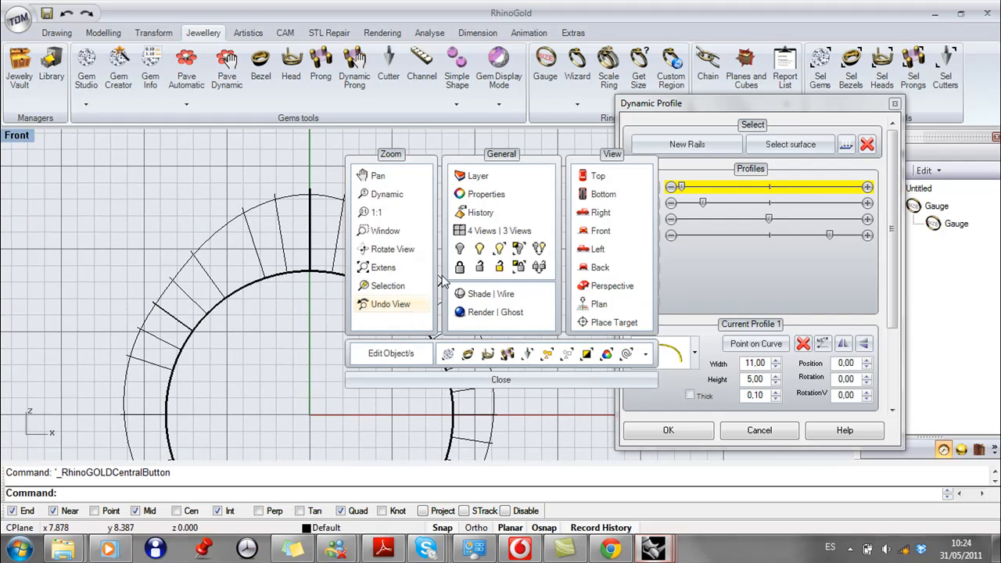
{"action": "left_click", "coordinate": [470, 312]}
{"action": "right_click_drag", "start_coordinate": [308, 335], "coordinate": [358, 305]}
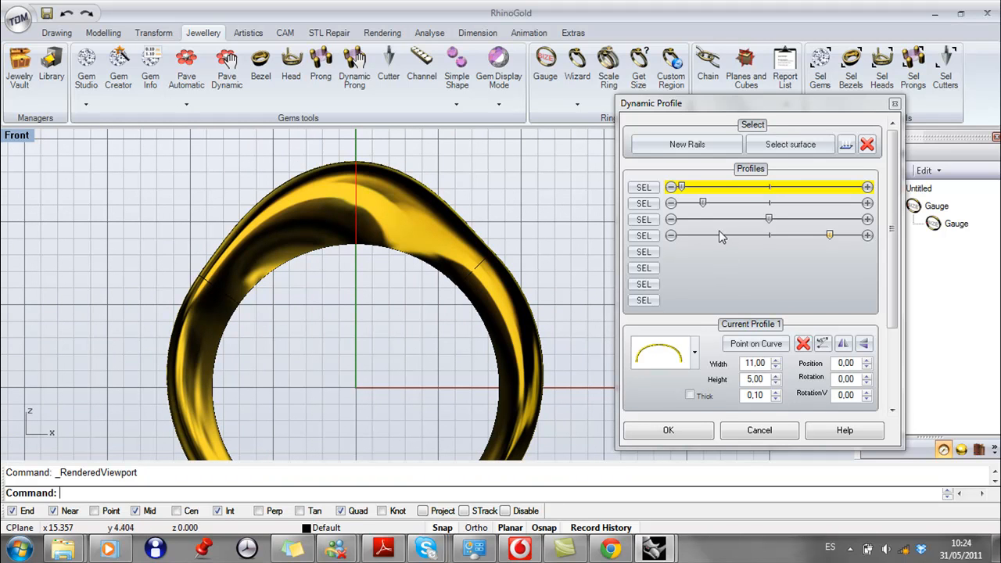
Step: Shift profile 4 towards the ring's top until it sits symmetrically to profile 2, and finish the Dynamic Profile ring
{"action": "left_click", "coordinate": [704, 202]}
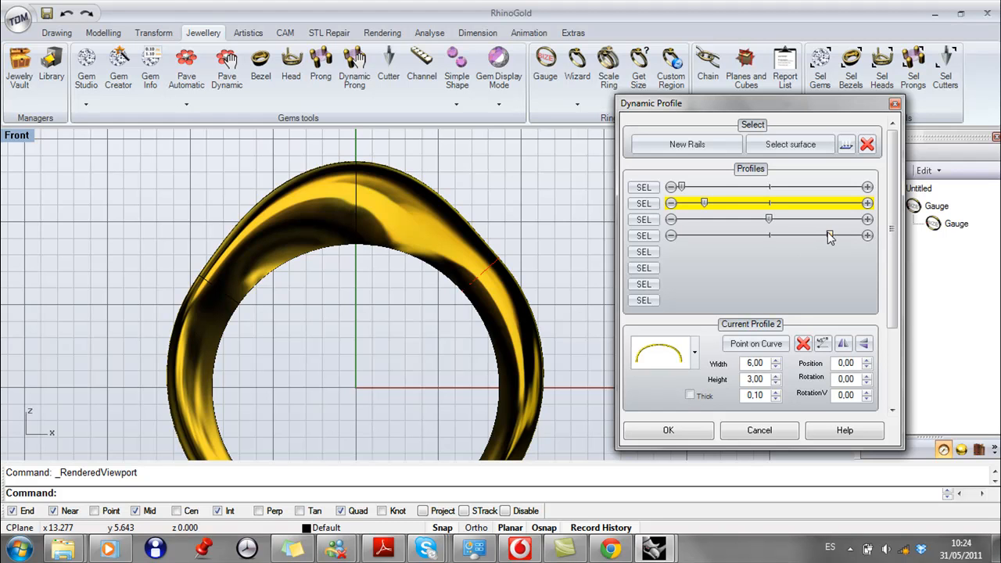
{"action": "left_click", "coordinate": [644, 235]}
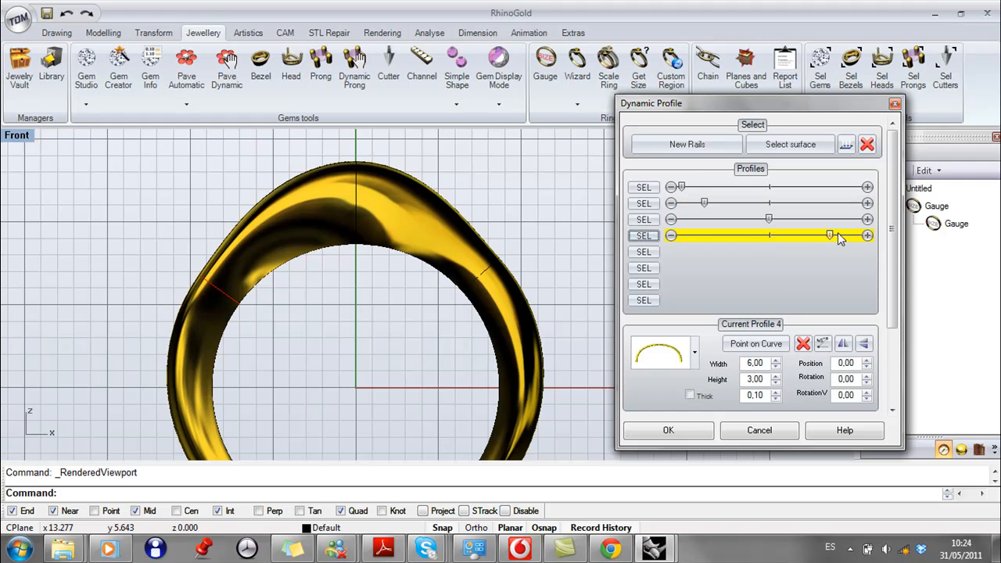
{"action": "left_click", "coordinate": [867, 235]}
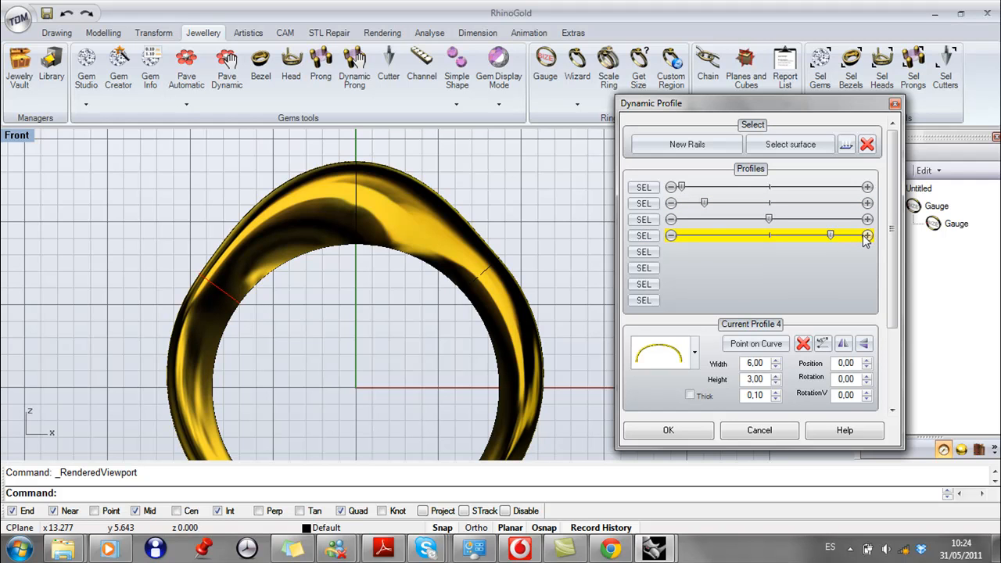
{"action": "left_click", "coordinate": [865, 236]}
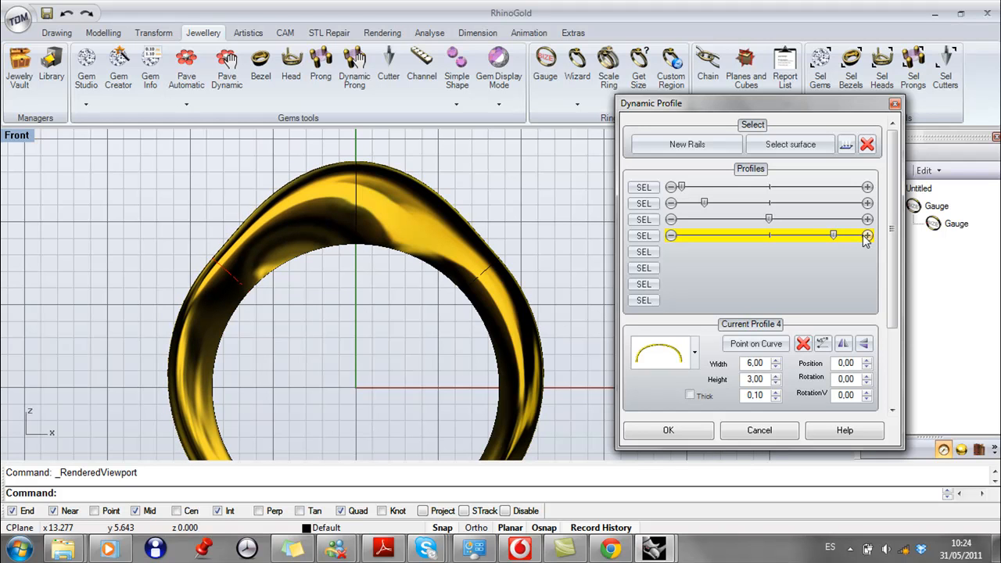
{"action": "left_click", "coordinate": [866, 236]}
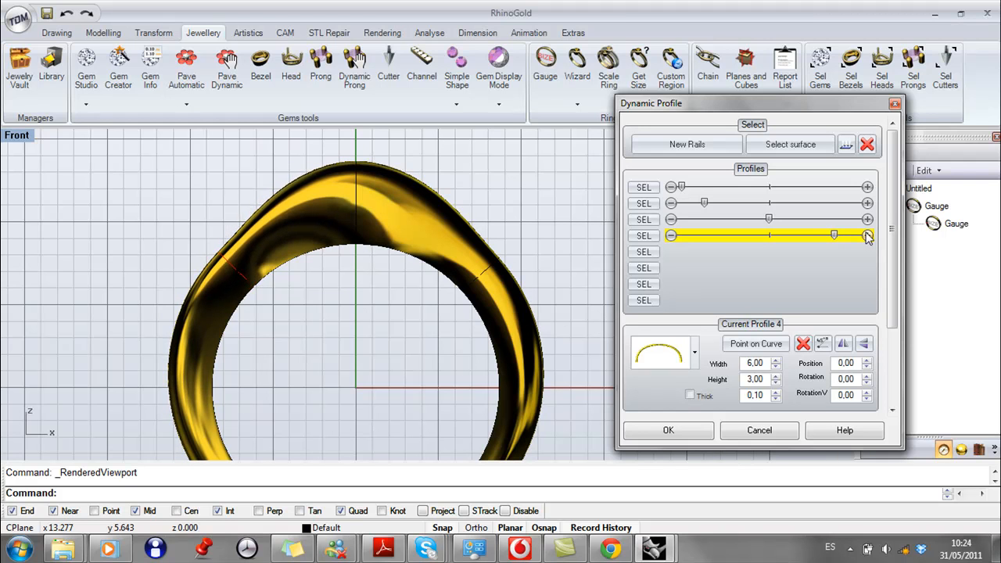
{"action": "right_click_drag", "start_coordinate": [518, 237], "coordinate": [476, 215]}
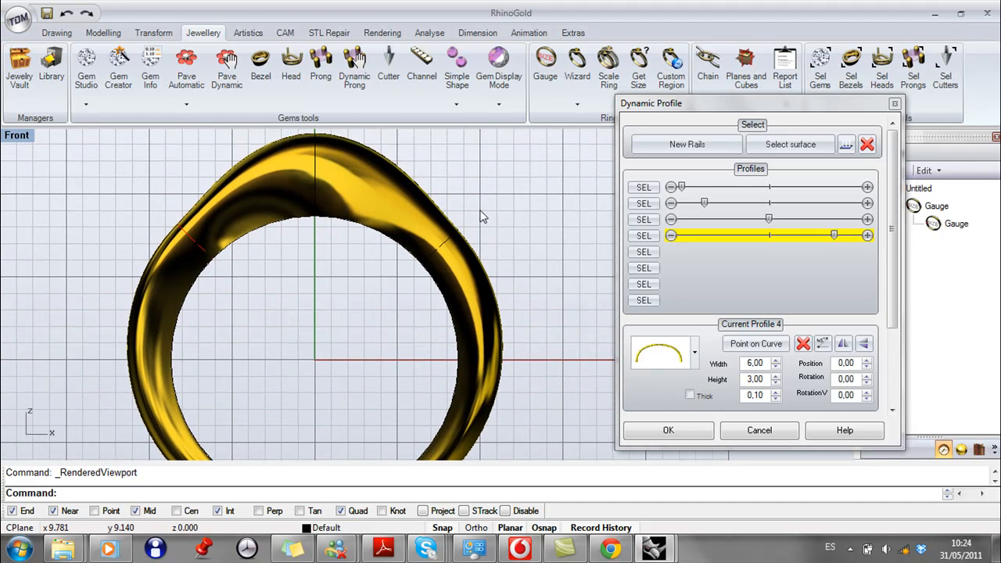
{"action": "left_click", "coordinate": [684, 432]}
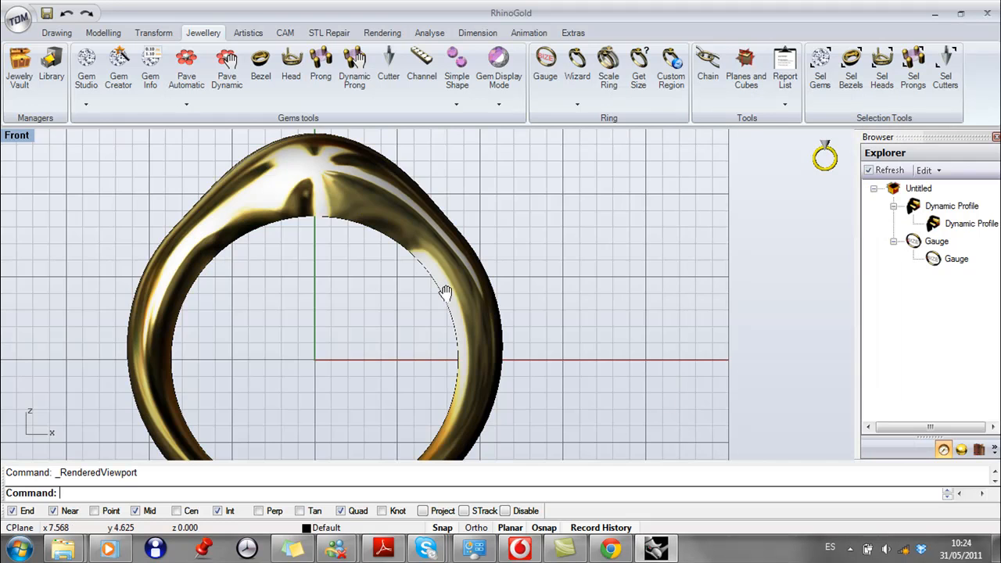
Step: Draw a rectangle about 23 wide and 5 high across the ring's top in the Front view
{"action": "right_click_drag", "start_coordinate": [440, 284], "coordinate": [504, 336]}
{"action": "scroll", "coordinate": [446, 264], "scroll_direction": "down", "scroll_amount": 2}
{"action": "scroll", "coordinate": [444, 268], "scroll_direction": "down", "scroll_amount": 2}
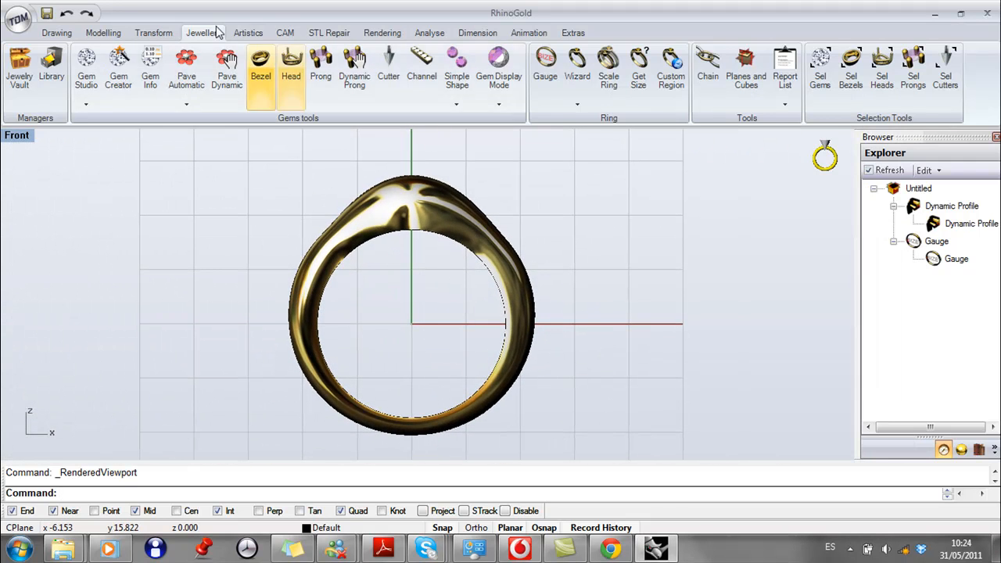
{"action": "left_click", "coordinate": [43, 36]}
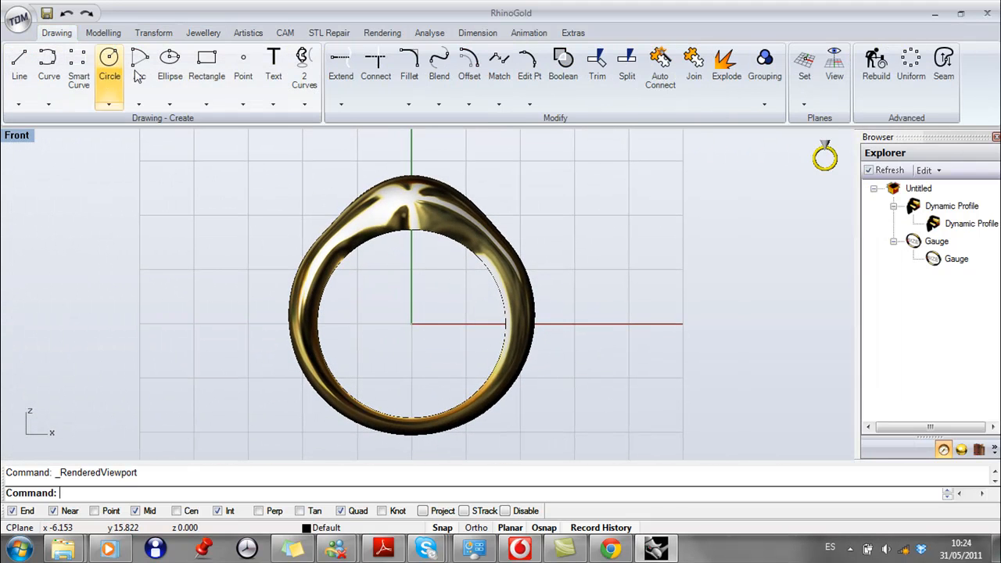
{"action": "left_click", "coordinate": [202, 69]}
{"action": "left_click", "coordinate": [292, 139]}
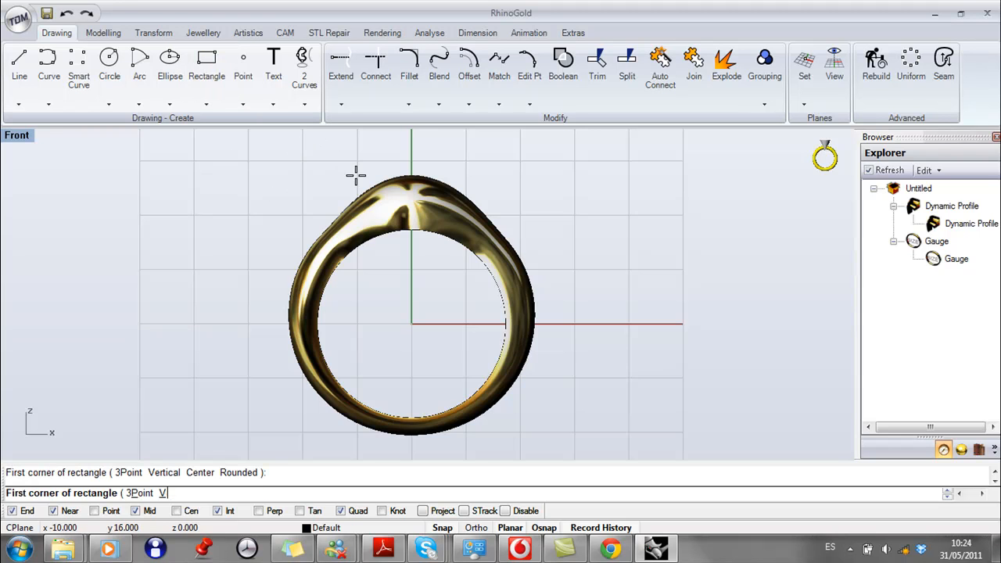
{"action": "scroll", "coordinate": [555, 196], "scroll_direction": "up", "scroll_amount": 4}
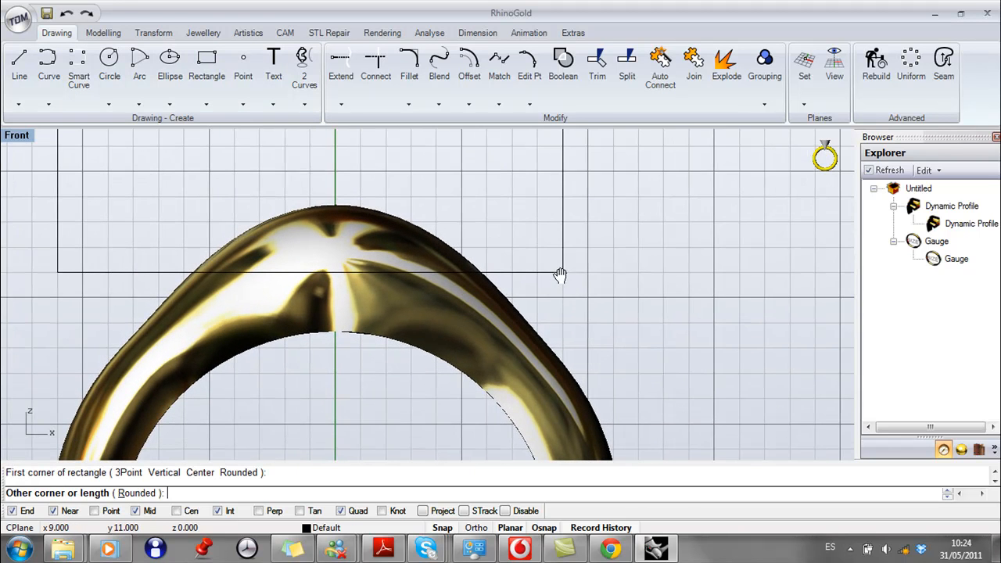
{"action": "scroll", "coordinate": [510, 267], "scroll_direction": "up", "scroll_amount": 3}
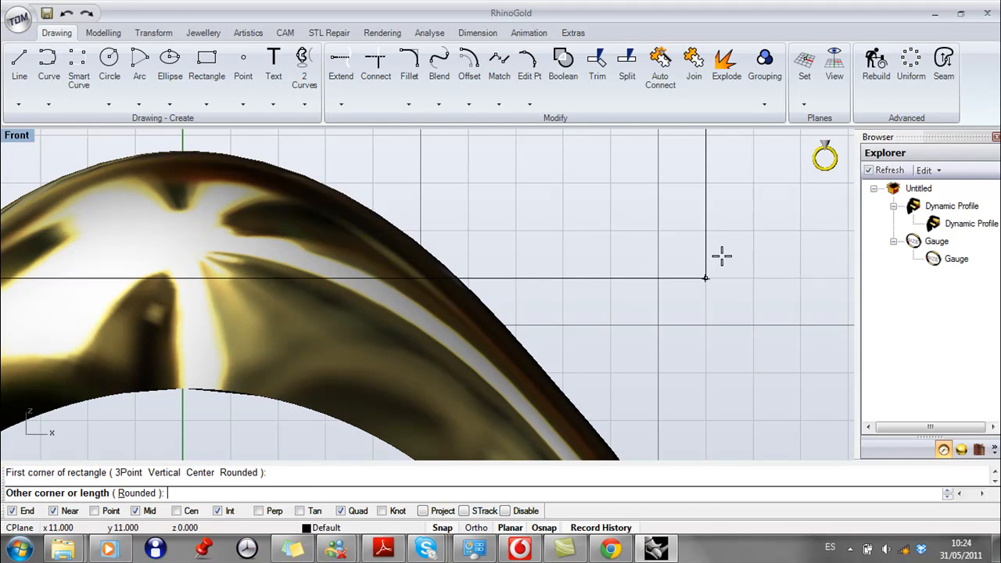
{"action": "left_click", "coordinate": [755, 229]}
{"action": "scroll", "coordinate": [518, 224], "scroll_direction": "down", "scroll_amount": 4}
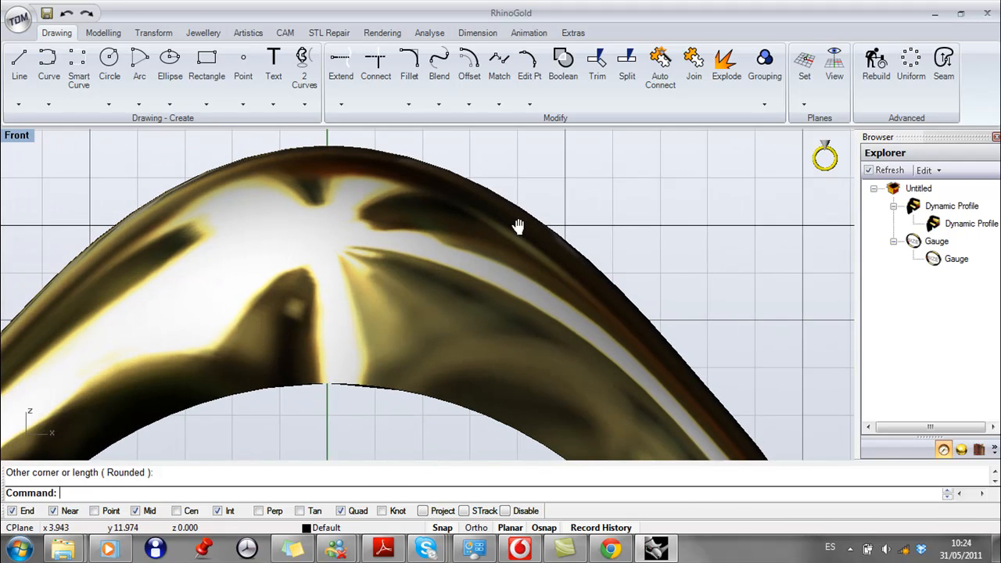
Step: Shift the rectangle slightly down so its lower edge crosses the ring's top at a height of about 11.7
{"action": "left_click_drag", "start_coordinate": [689, 241], "coordinate": [662, 255]}
{"action": "scroll", "coordinate": [663, 256], "scroll_direction": "up", "scroll_amount": 4}
{"action": "right_click_drag", "start_coordinate": [663, 254], "coordinate": [582, 250]}
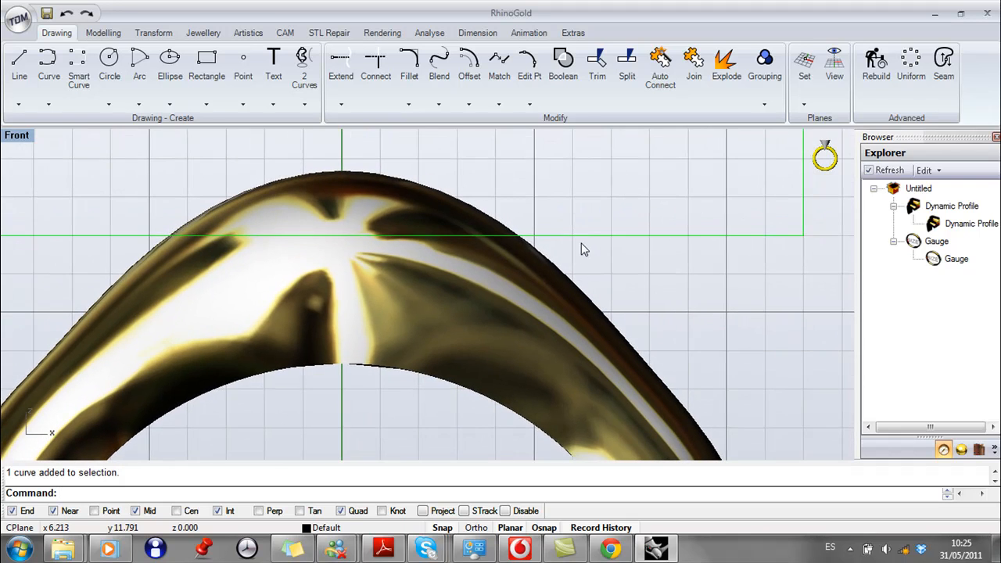
{"action": "scroll", "coordinate": [581, 233], "scroll_direction": "up", "scroll_amount": 10}
{"action": "mouse_move", "coordinate": [579, 237]}
{"action": "left_mouse_down"}
{"action": "mouse_move", "coordinate": [578, 264]}
{"action": "mouse_move", "coordinate": [605, 272]}
{"action": "left_mouse_up"}
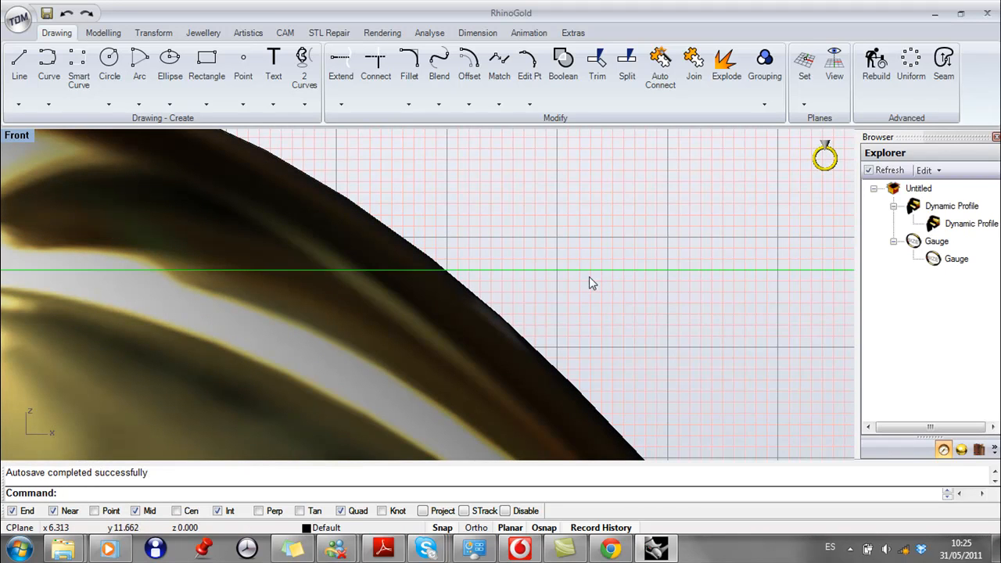
{"action": "scroll", "coordinate": [581, 278], "scroll_direction": "down", "scroll_amount": 6}
{"action": "right_click_drag", "start_coordinate": [599, 247], "coordinate": [665, 213]}
{"action": "scroll", "coordinate": [657, 213], "scroll_direction": "down", "scroll_amount": 8}
{"action": "right_click_drag", "start_coordinate": [622, 237], "coordinate": [562, 229]}
{"action": "scroll", "coordinate": [445, 269], "scroll_direction": "down", "scroll_amount": 4}
{"action": "right_click_drag", "start_coordinate": [446, 269], "coordinate": [412, 205]}
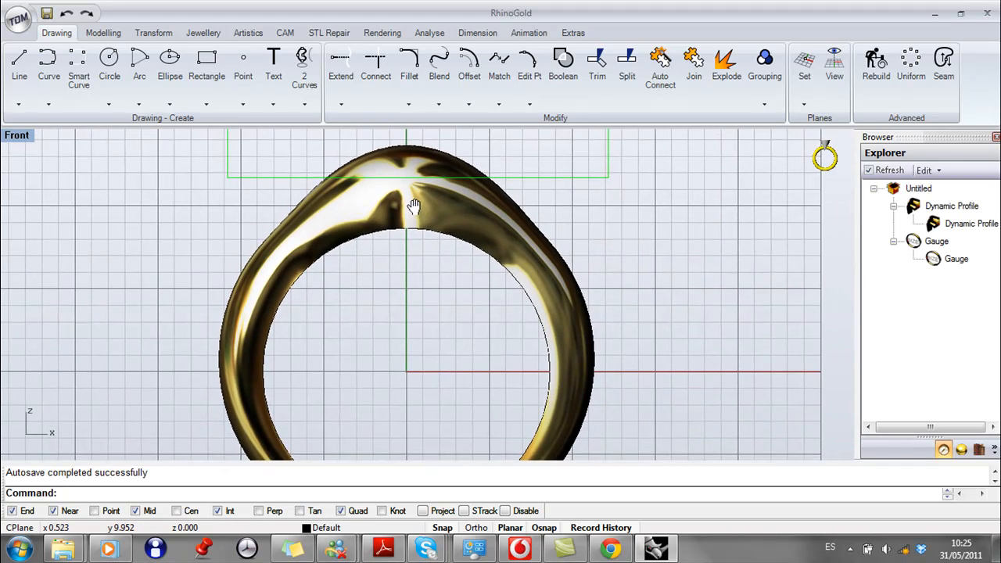
{"action": "scroll", "coordinate": [496, 187], "scroll_direction": "up", "scroll_amount": 4}
{"action": "right_click_drag", "start_coordinate": [496, 189], "coordinate": [539, 199]}
{"action": "scroll", "coordinate": [454, 229], "scroll_direction": "down", "scroll_amount": 4}
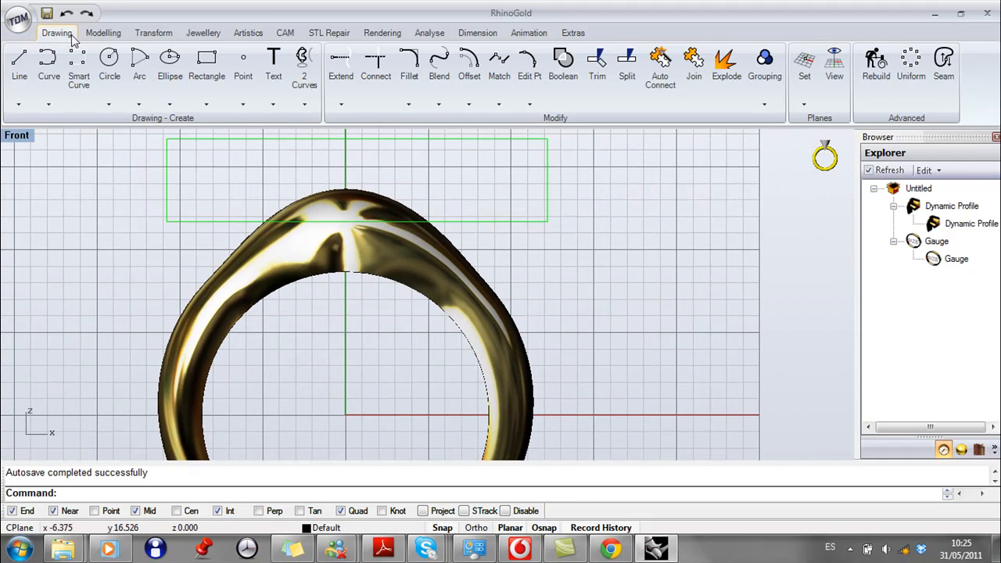
Step: Cut the ring's top flat with Auto Cut using the rectangle, and delete the rectangle
{"action": "left_click", "coordinate": [97, 33]}
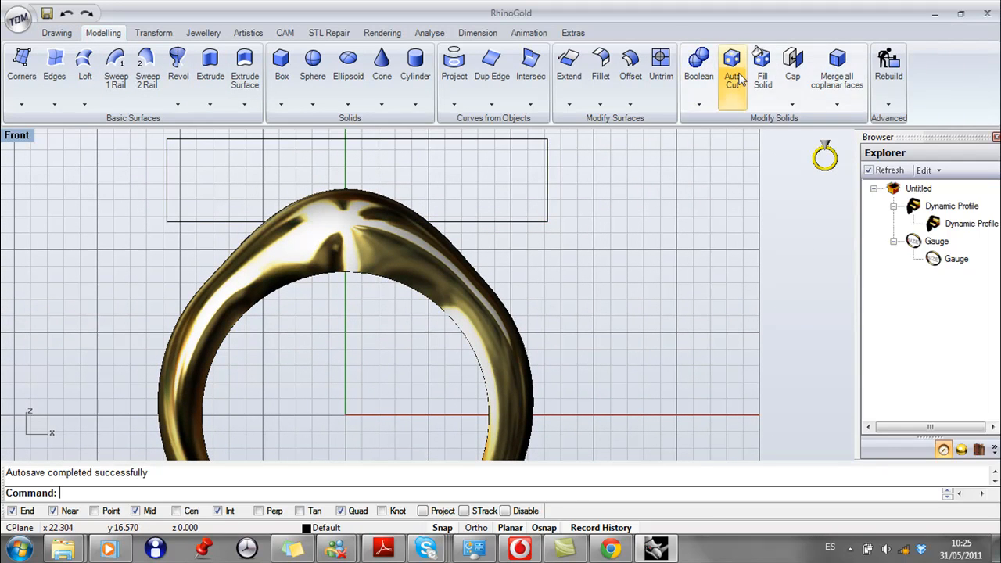
{"action": "left_click", "coordinate": [732, 70]}
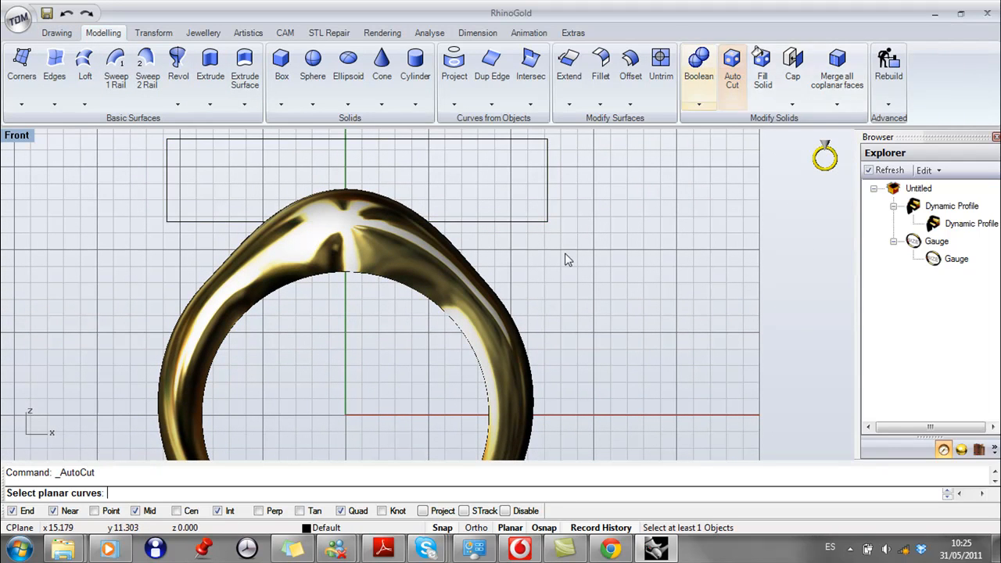
{"action": "left_click", "coordinate": [488, 224]}
{"action": "key", "text": "Return"}
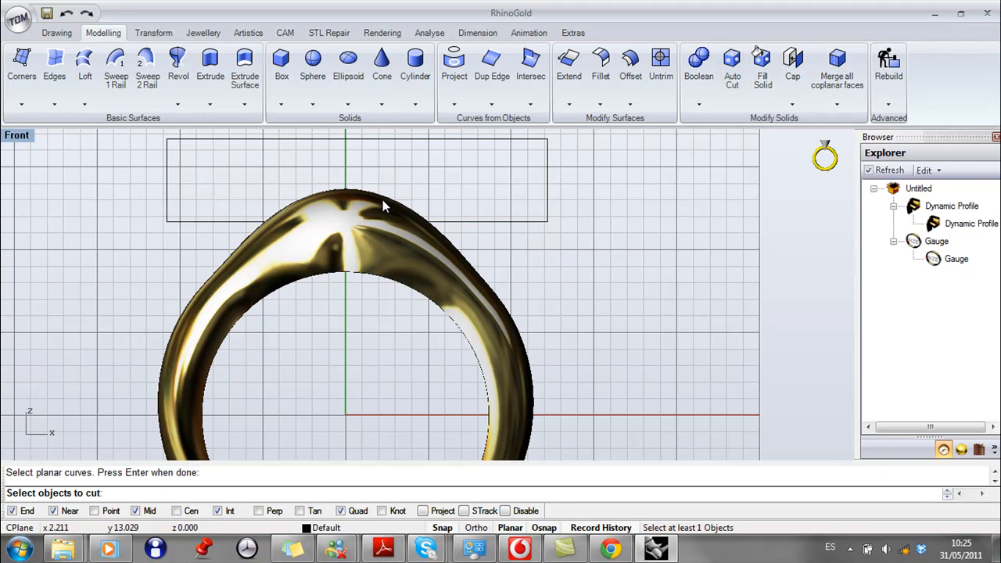
{"action": "left_click", "coordinate": [382, 200]}
{"action": "key", "text": "Return"}
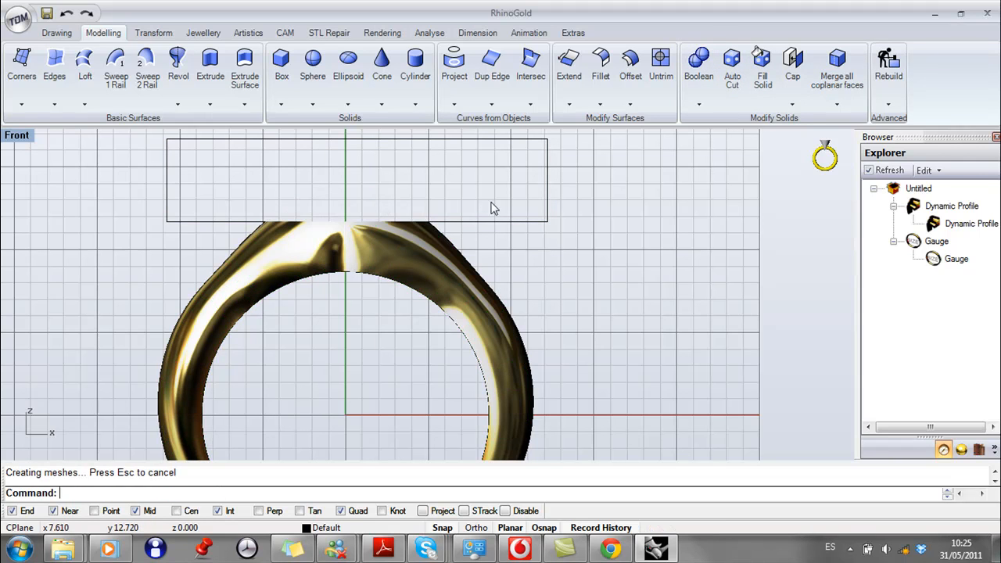
{"action": "left_click_drag", "start_coordinate": [493, 256], "coordinate": [496, 237]}
{"action": "key", "text": "Delete"}
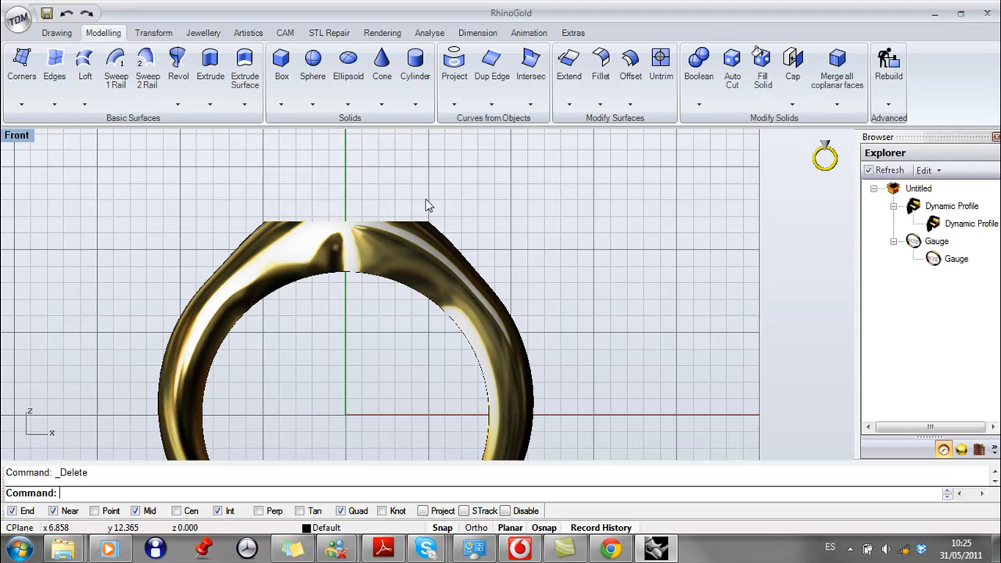
Step: Check the flattened ring in the Perspective view, and display the maximised Top view in wireframe
{"action": "double_click", "coordinate": [17, 136]}
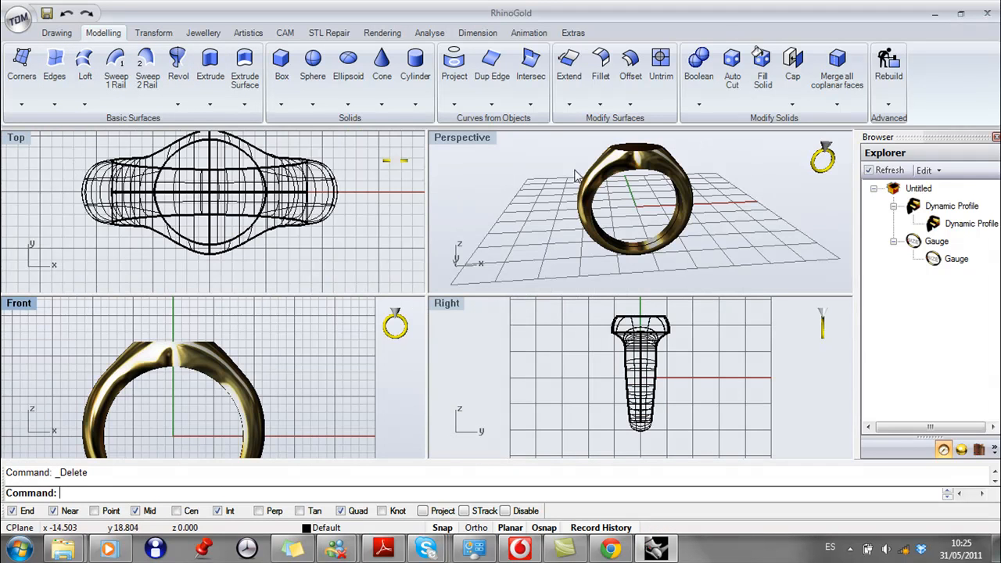
{"action": "double_click", "coordinate": [474, 139]}
{"action": "right_click_drag", "start_coordinate": [547, 239], "coordinate": [520, 196]}
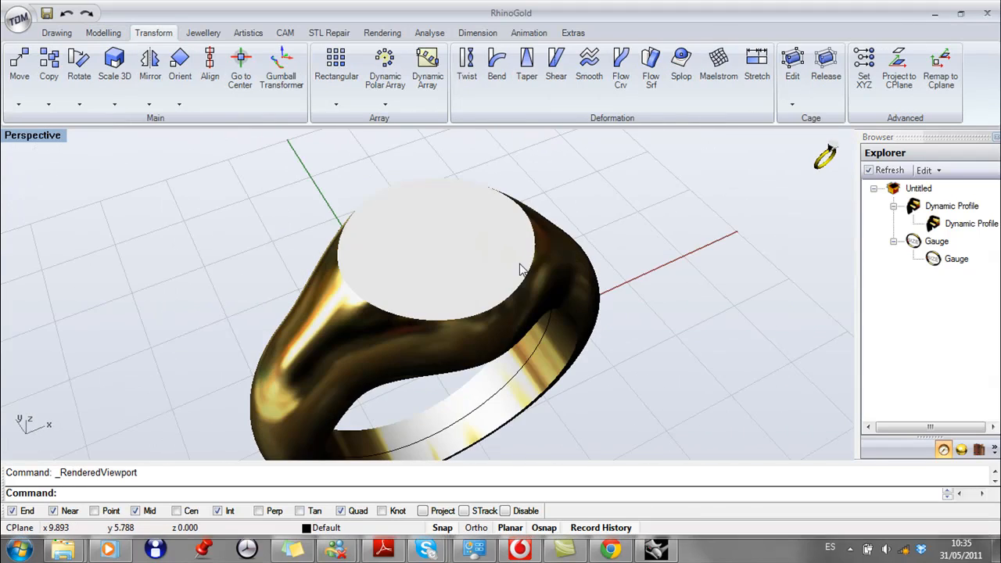
{"action": "right_click_drag", "start_coordinate": [521, 269], "coordinate": [469, 305]}
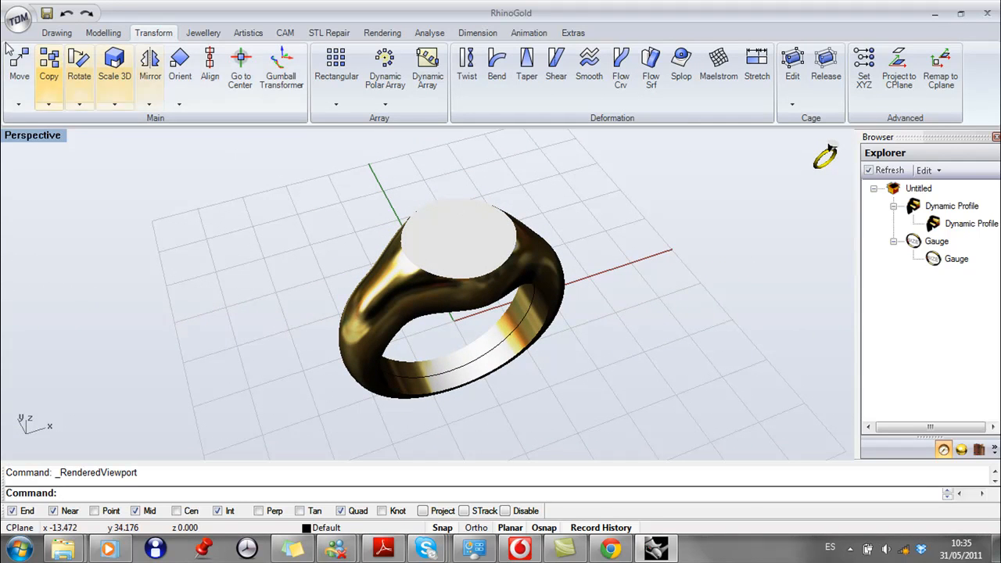
{"action": "double_click", "coordinate": [48, 137]}
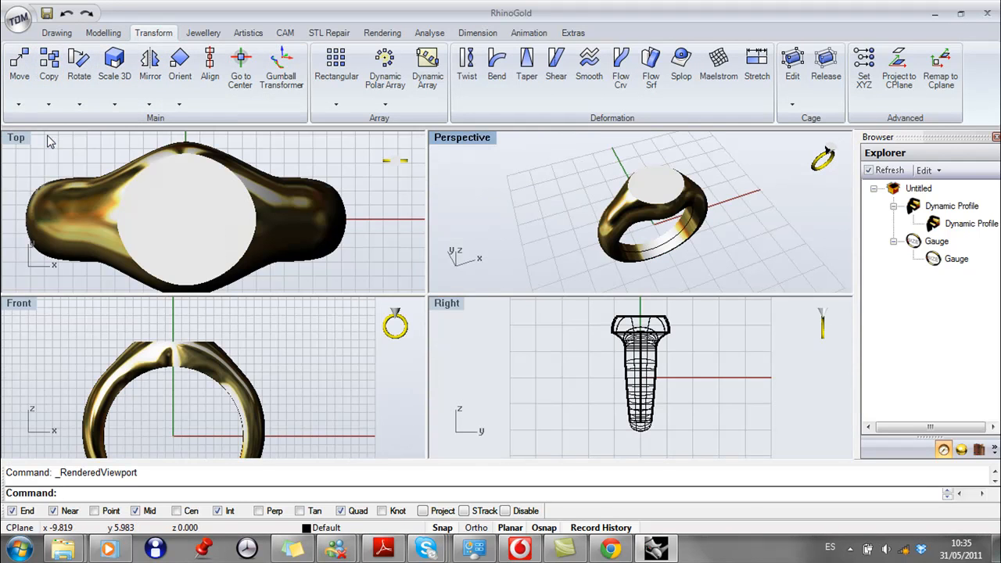
{"action": "left_click", "coordinate": [24, 147]}
{"action": "scroll", "coordinate": [20, 149], "scroll_direction": "up", "scroll_amount": 2}
{"action": "double_click", "coordinate": [13, 141]}
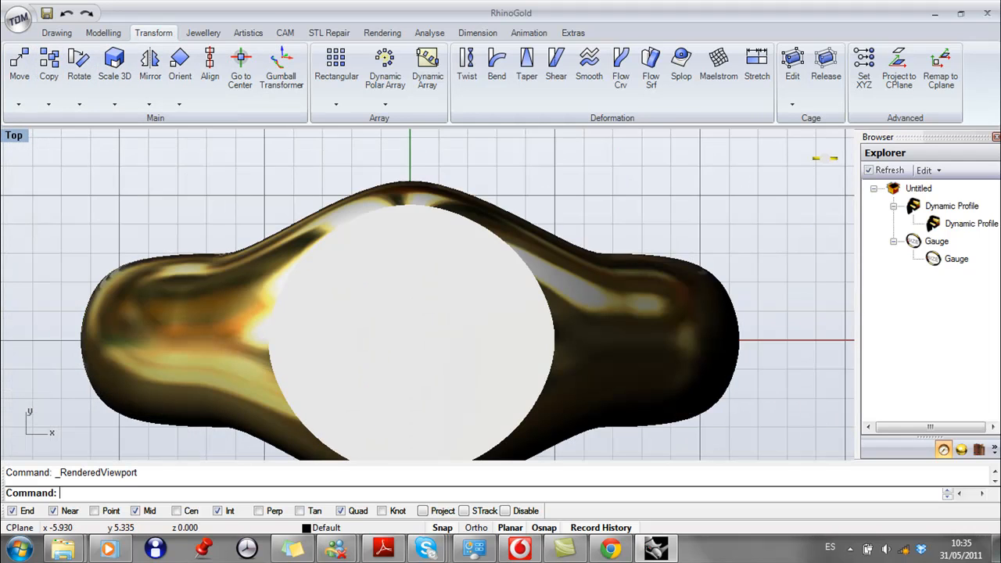
{"action": "right_click_drag", "start_coordinate": [236, 185], "coordinate": [222, 146]}
{"action": "middle_click", "coordinate": [334, 293]}
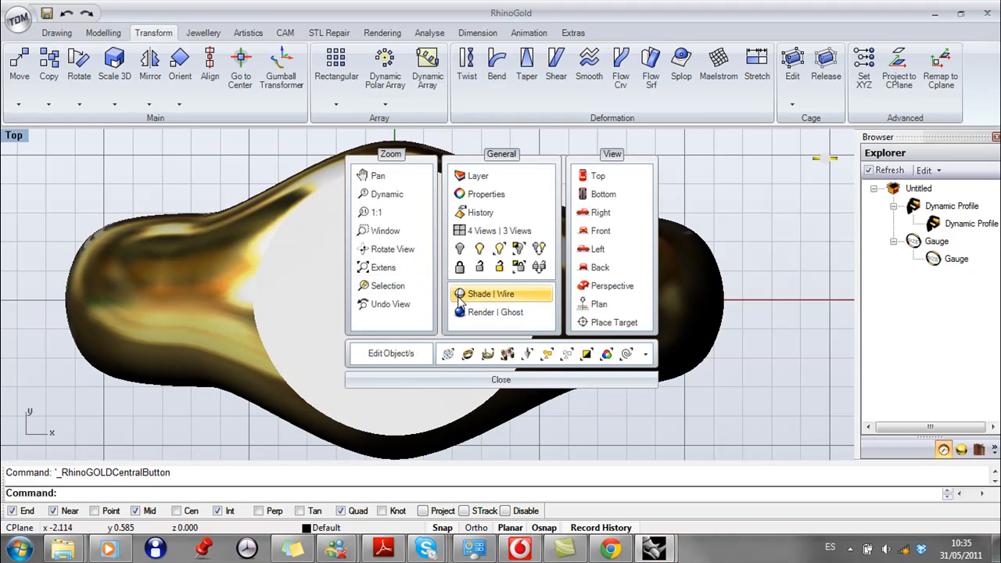
{"action": "left_click", "coordinate": [462, 295]}
{"action": "scroll", "coordinate": [394, 270], "scroll_direction": "up", "scroll_amount": 2}
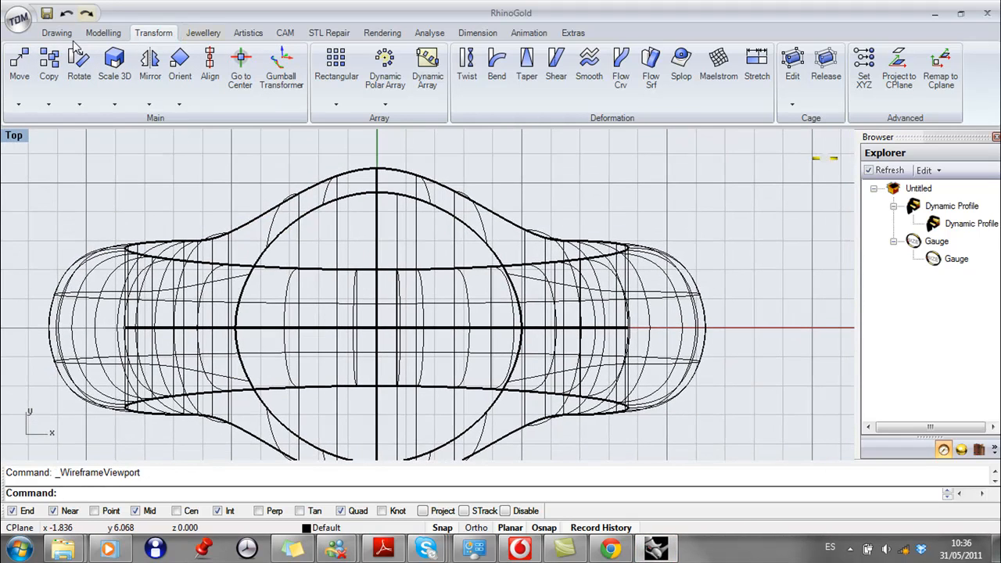
Step: Set up a round 1.00 diameter diamond in Gem Studio for placement on a surface, and select the ring's flat top face
{"action": "left_click", "coordinate": [202, 33]}
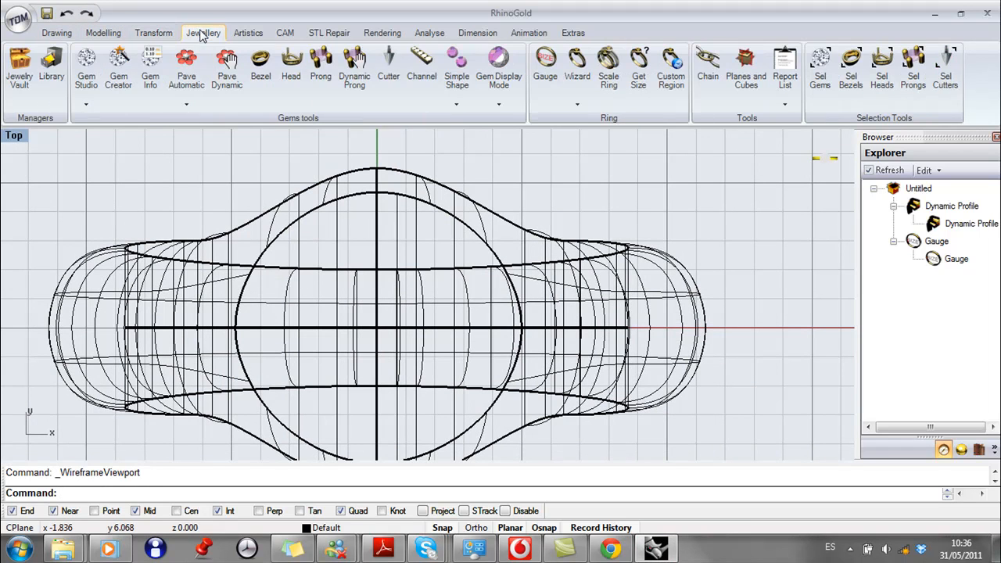
{"action": "left_click", "coordinate": [87, 66]}
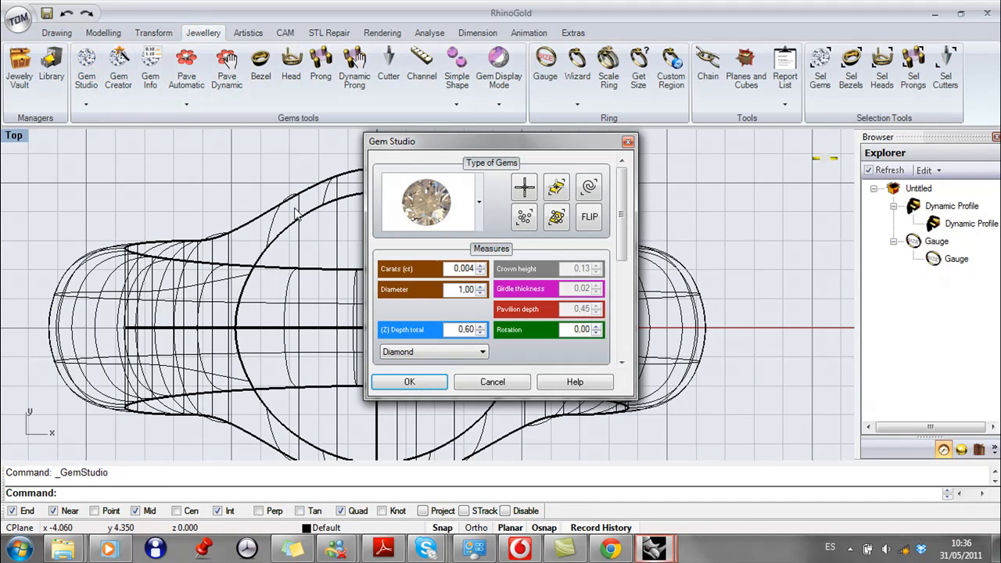
{"action": "scroll", "coordinate": [266, 239], "scroll_direction": "up", "scroll_amount": 3}
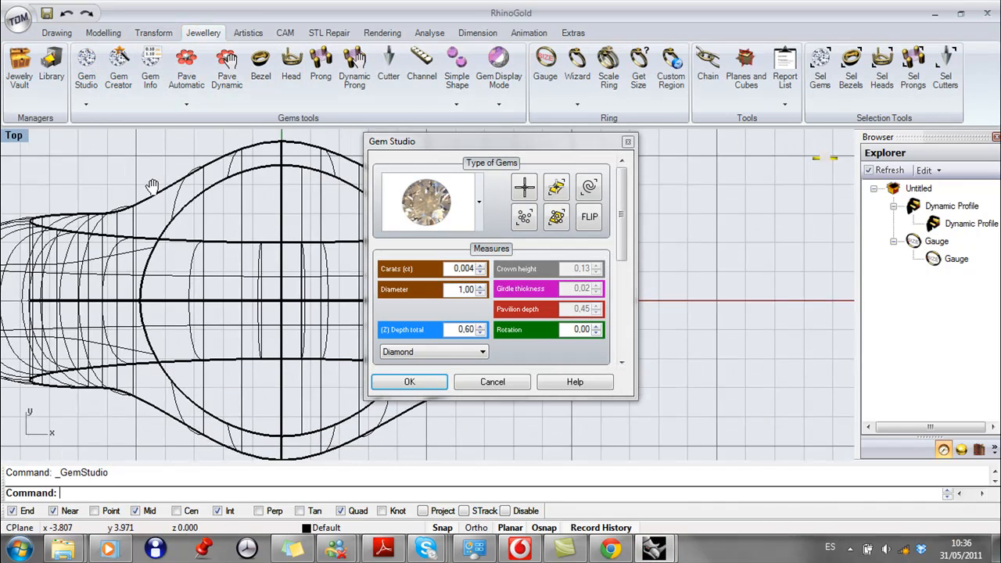
{"action": "double_click", "coordinate": [17, 138]}
{"action": "left_click_drag", "start_coordinate": [504, 146], "coordinate": [681, 209]}
{"action": "double_click", "coordinate": [473, 139]}
{"action": "scroll", "coordinate": [445, 231], "scroll_direction": "up", "scroll_amount": 5}
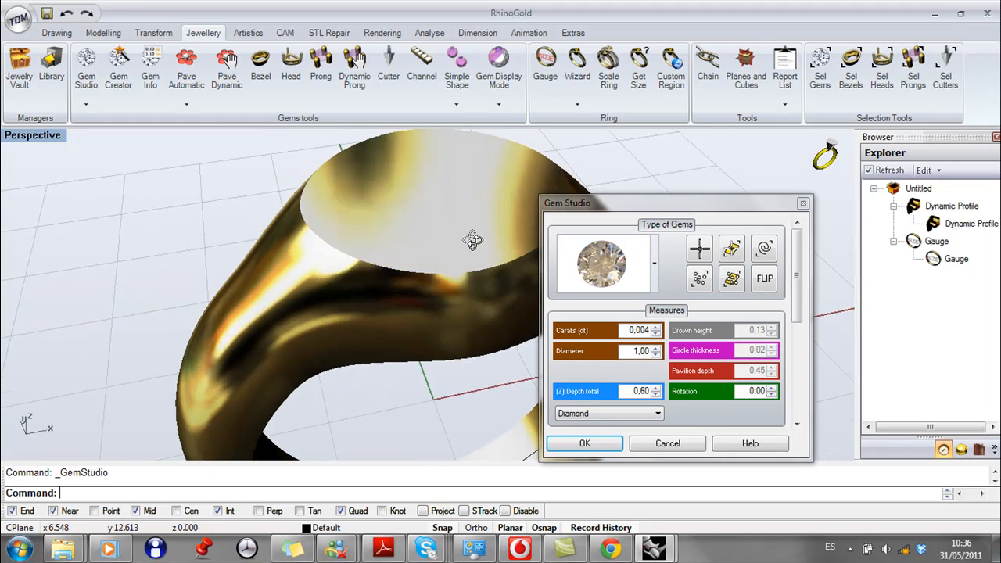
{"action": "left_click", "coordinate": [732, 249]}
{"action": "scroll", "coordinate": [452, 224], "scroll_direction": "down", "scroll_amount": 3}
{"action": "right_click_drag", "start_coordinate": [451, 224], "coordinate": [450, 160]}
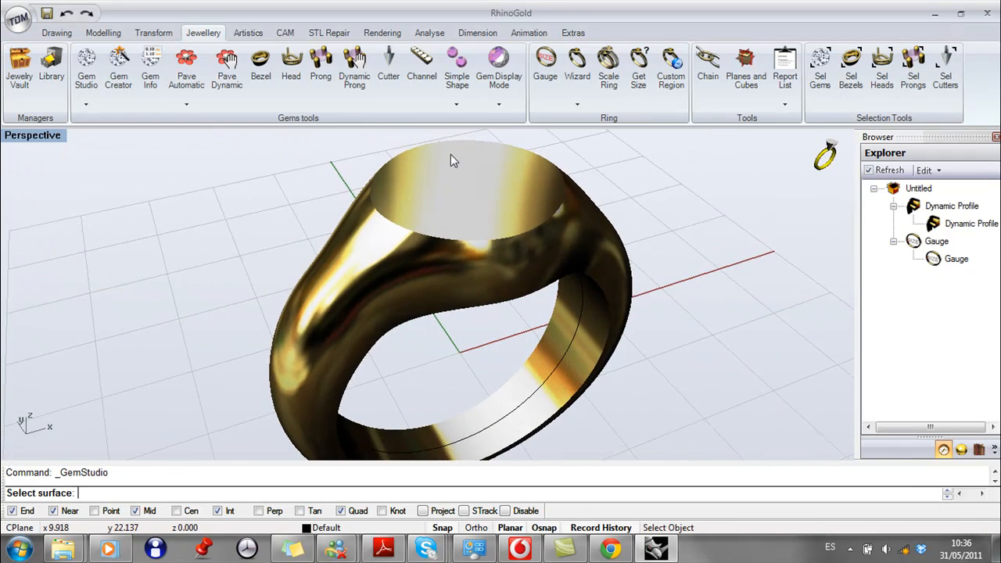
{"action": "left_click", "coordinate": [445, 154]}
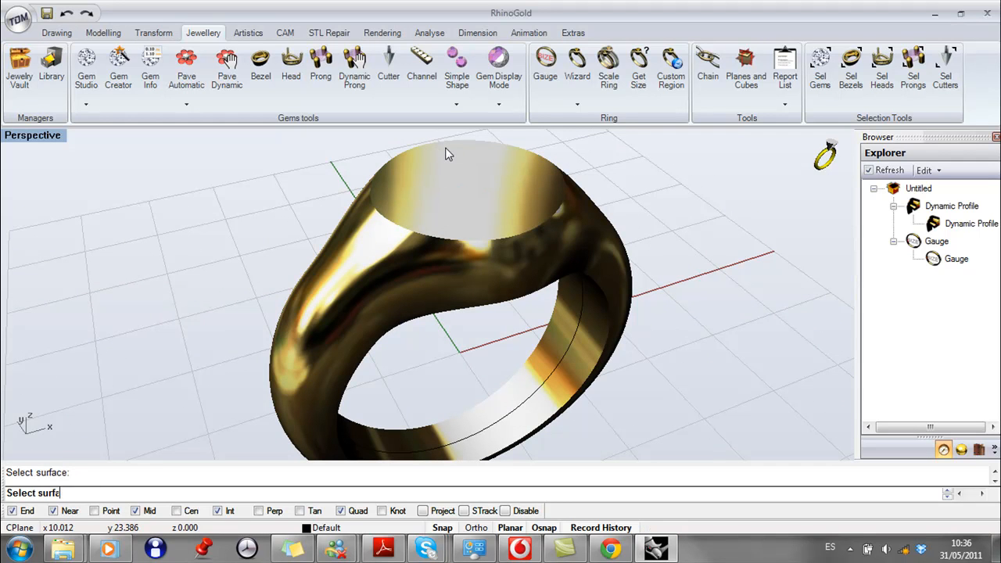
Step: Place the gem on the vertical centre line of the flat top at x 0.000, y 3.700 and accept it
{"action": "double_click", "coordinate": [54, 136]}
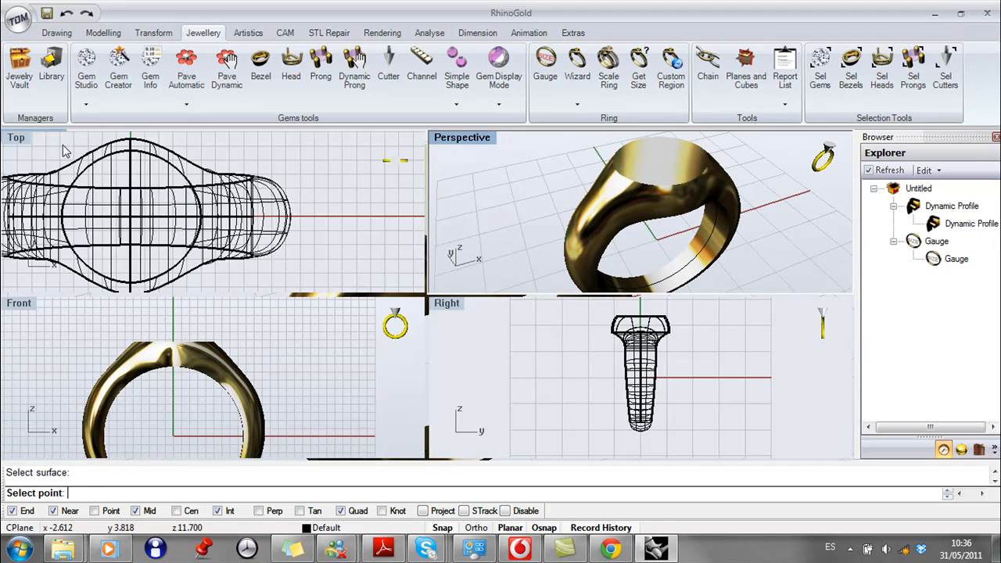
{"action": "double_click", "coordinate": [16, 137]}
{"action": "right_click_drag", "start_coordinate": [230, 198], "coordinate": [404, 279]}
{"action": "scroll", "coordinate": [404, 280], "scroll_direction": "up", "scroll_amount": 5}
{"action": "scroll", "coordinate": [438, 305], "scroll_direction": "up", "scroll_amount": 1}
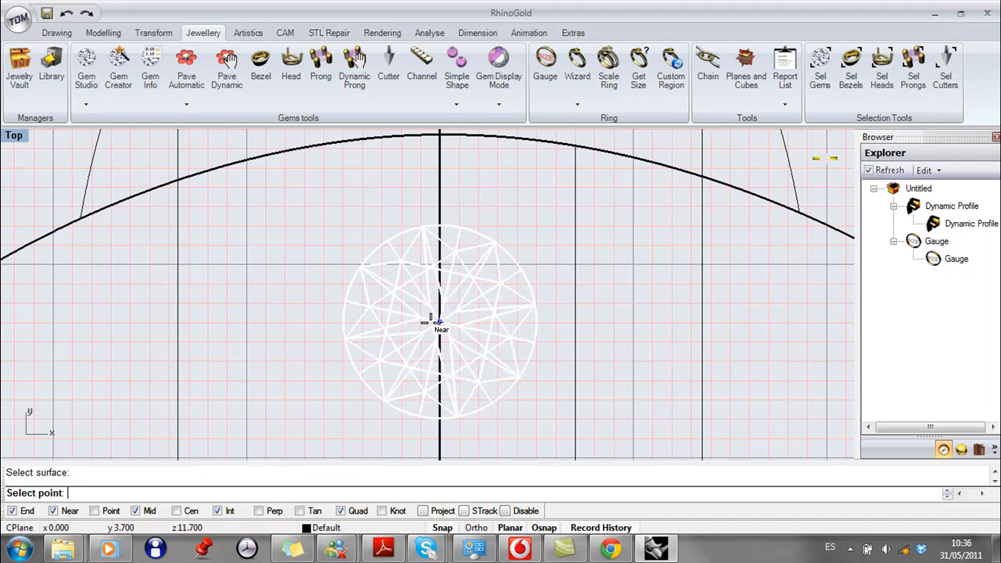
{"action": "left_click", "coordinate": [438, 321]}
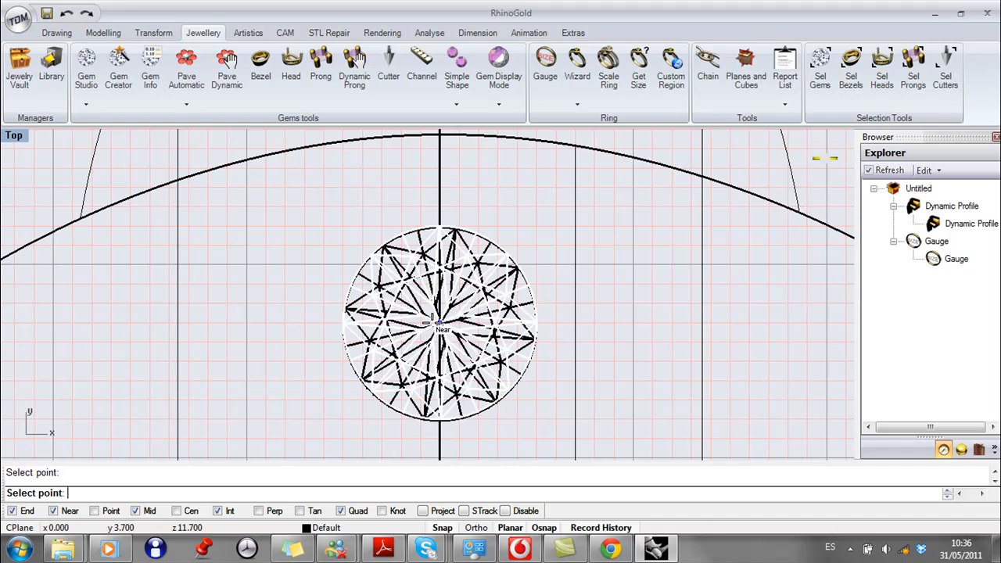
{"action": "right_click", "coordinate": [432, 322]}
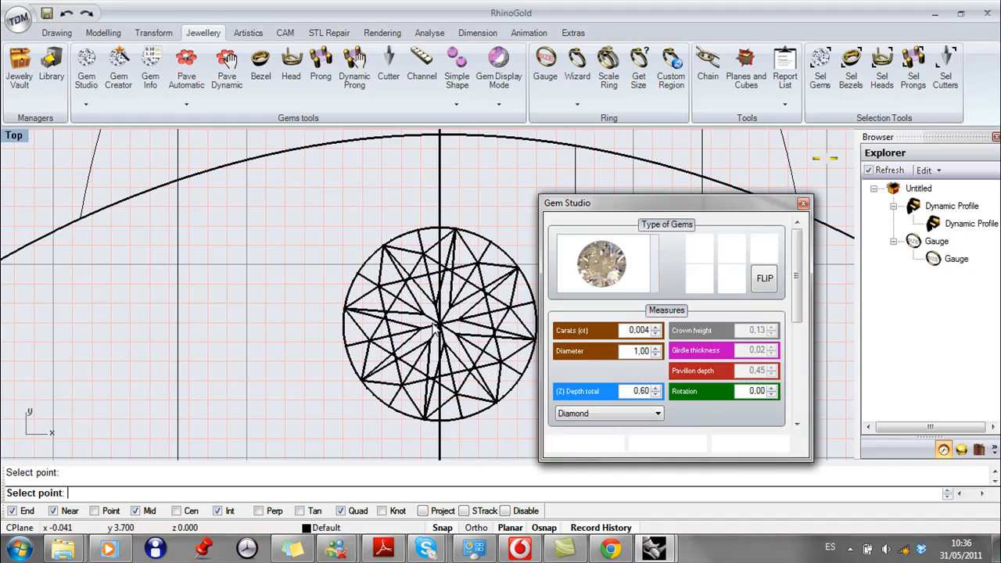
{"action": "left_click", "coordinate": [574, 450]}
Step: Load the placed 1.00 gem into a Dynamic Polar Array with full 360-degree fill
{"action": "scroll", "coordinate": [509, 366], "scroll_direction": "down", "scroll_amount": 6}
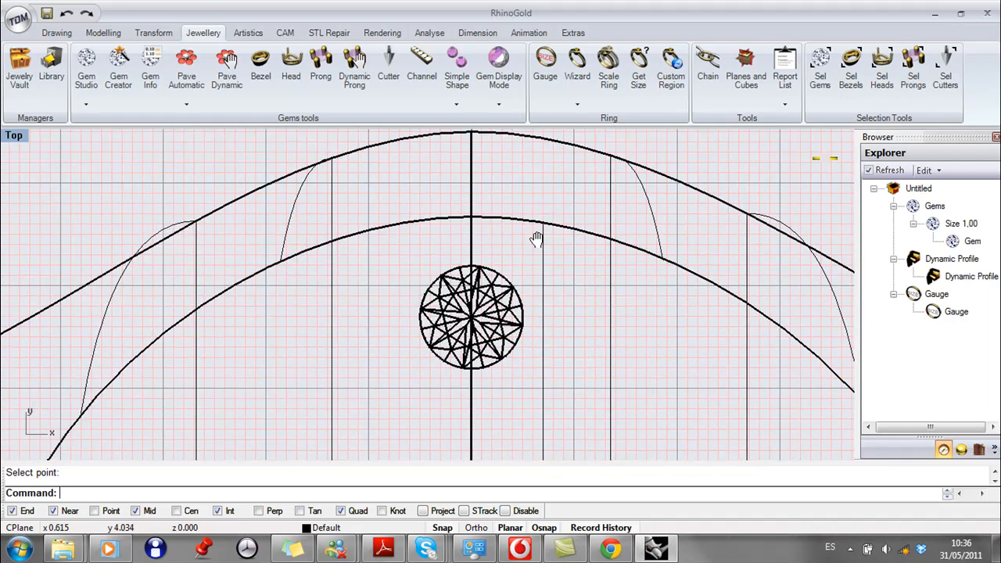
{"action": "right_click_drag", "start_coordinate": [536, 250], "coordinate": [532, 145]}
{"action": "left_click", "coordinate": [513, 242]}
{"action": "scroll", "coordinate": [407, 293], "scroll_direction": "down", "scroll_amount": 3}
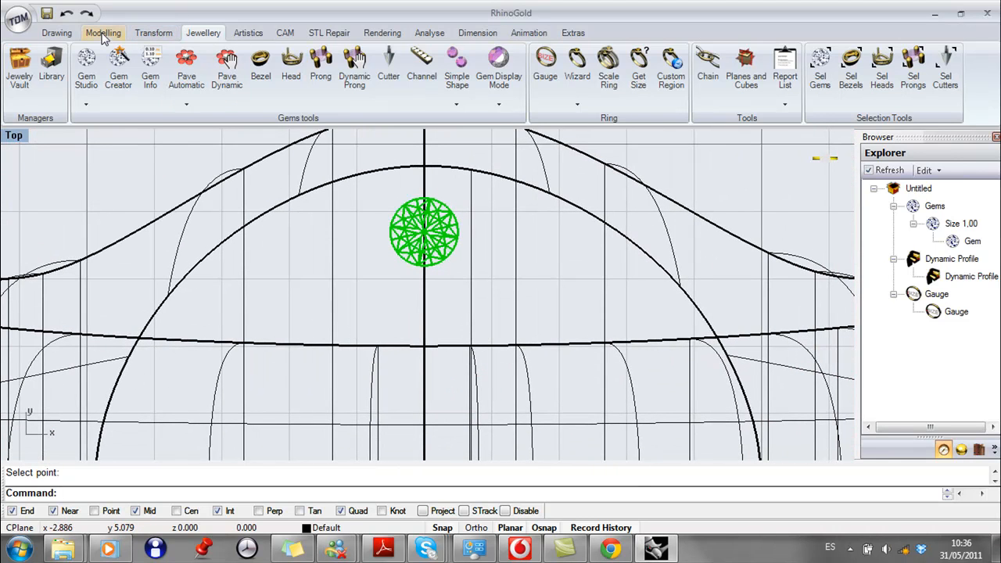
{"action": "left_click", "coordinate": [143, 36]}
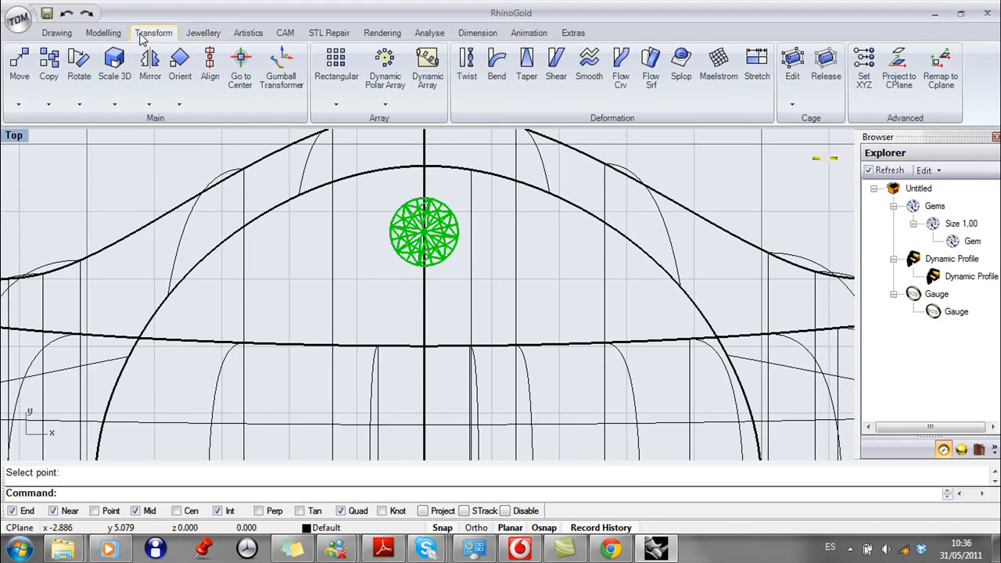
{"action": "left_click", "coordinate": [385, 80]}
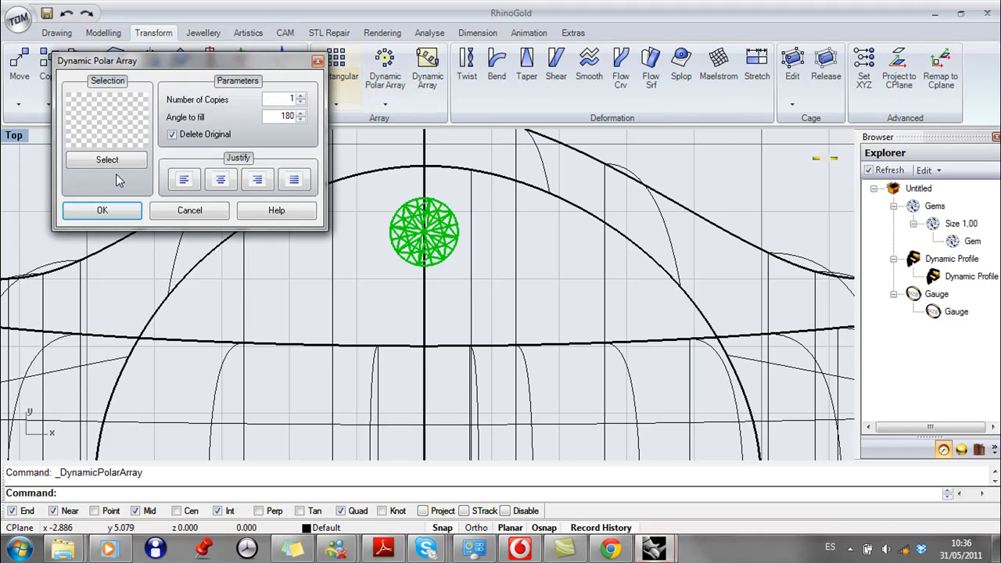
{"action": "left_click", "coordinate": [91, 161]}
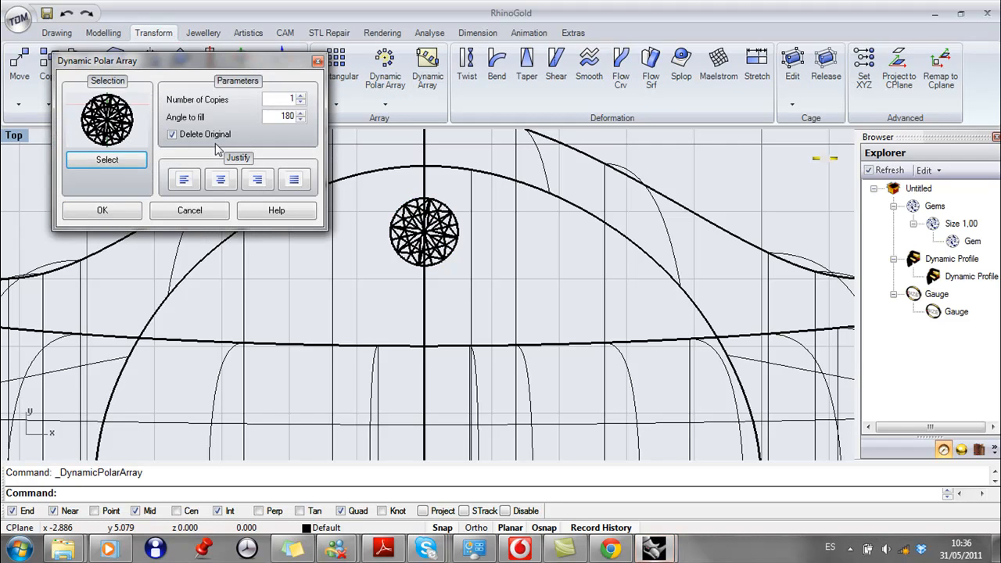
{"action": "left_click", "coordinate": [296, 178]}
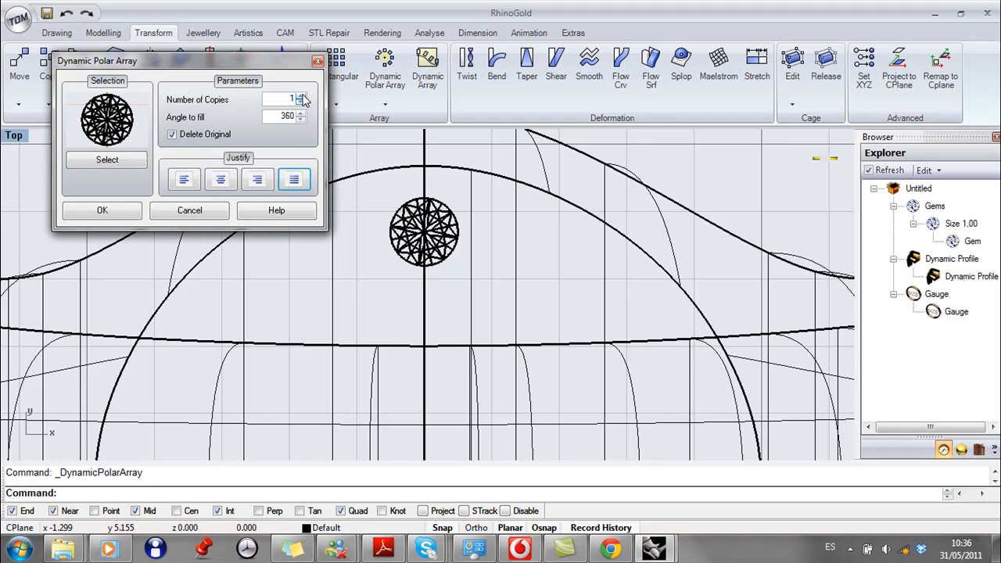
Step: Set the polar array to 18 copies and accept it
{"action": "triple_click", "coordinate": [302, 95]}
{"action": "triple_click", "coordinate": [302, 95]}
{"action": "triple_click", "coordinate": [302, 95]}
{"action": "double_click", "coordinate": [302, 95]}
{"action": "double_click", "coordinate": [302, 103]}
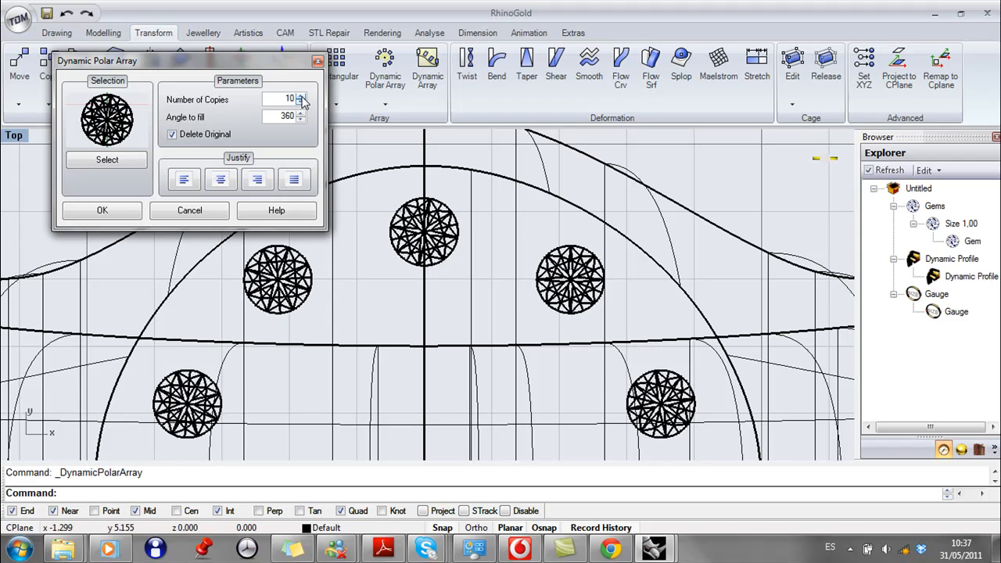
{"action": "double_click", "coordinate": [301, 96]}
{"action": "double_click", "coordinate": [301, 96]}
{"action": "double_click", "coordinate": [301, 96]}
{"action": "left_click", "coordinate": [301, 96]}
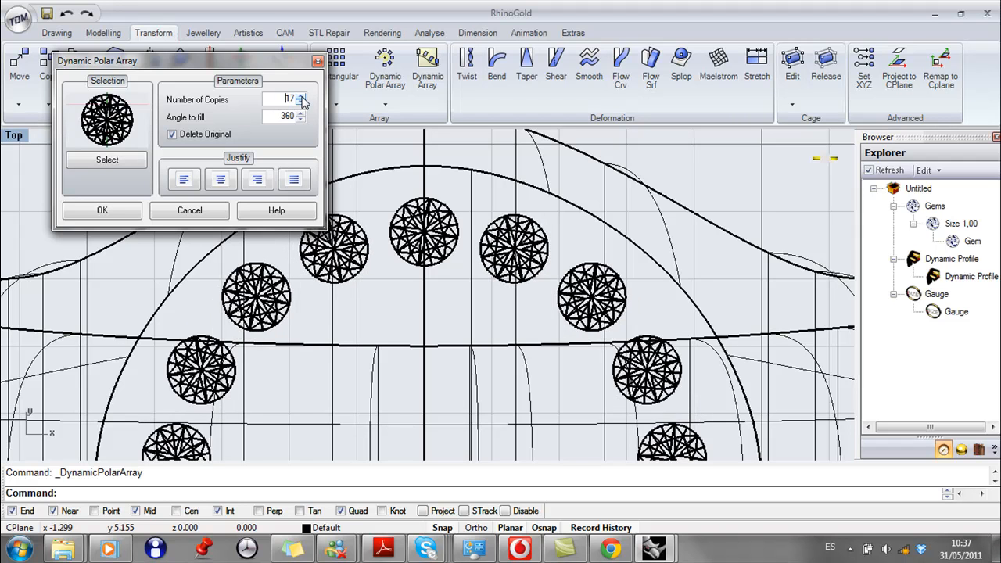
{"action": "left_click", "coordinate": [301, 96]}
{"action": "right_click_drag", "start_coordinate": [366, 254], "coordinate": [441, 230]}
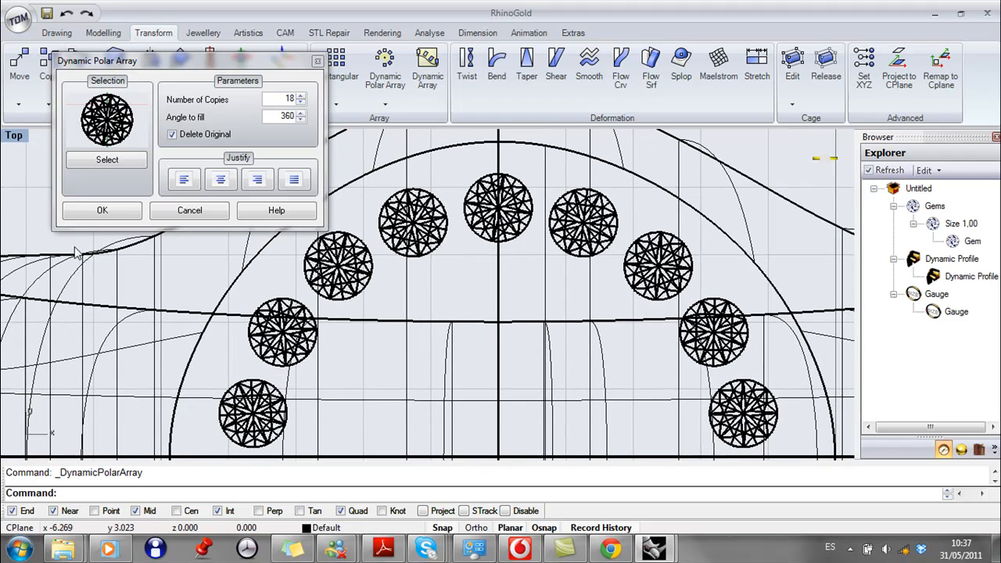
{"action": "left_click", "coordinate": [103, 212]}
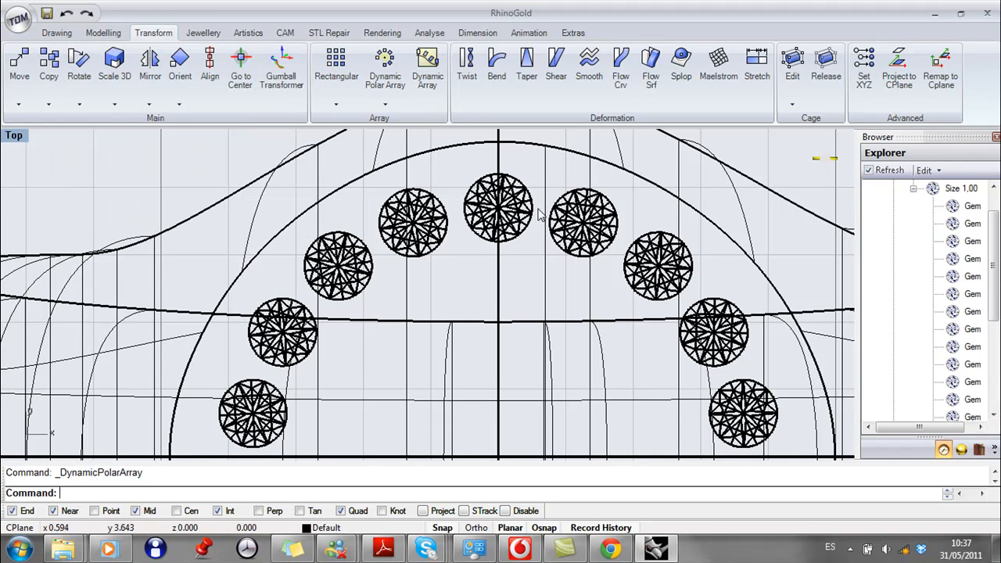
Step: Select the whole circle of 18 gems in the Top view
{"action": "left_click", "coordinate": [529, 208]}
{"action": "scroll", "coordinate": [342, 244], "scroll_direction": "down", "scroll_amount": 5}
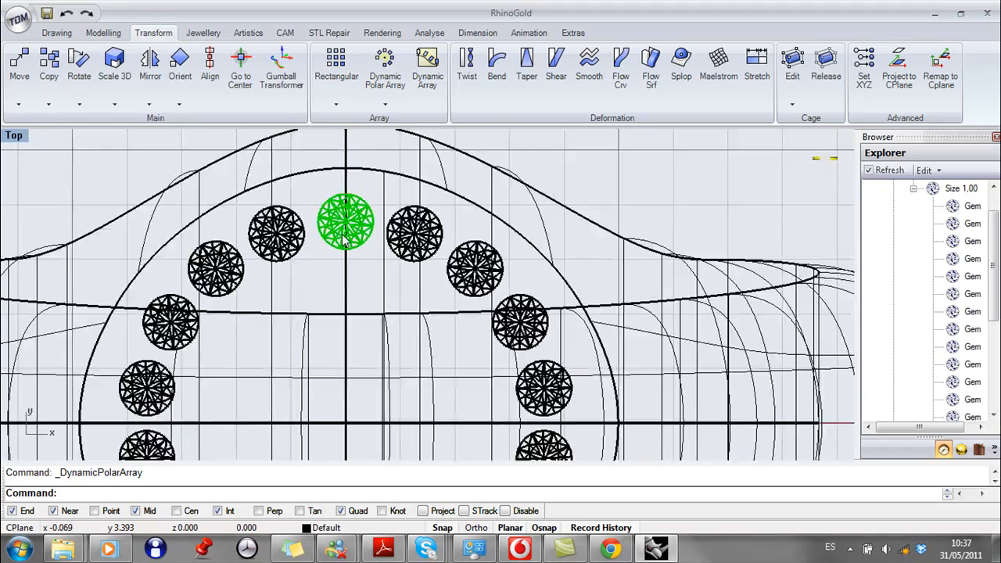
{"action": "right_click_drag", "start_coordinate": [138, 202], "coordinate": [178, 183]}
{"action": "left_click", "coordinate": [151, 149]}
{"action": "left_click_drag", "start_coordinate": [248, 223], "coordinate": [436, 400]}
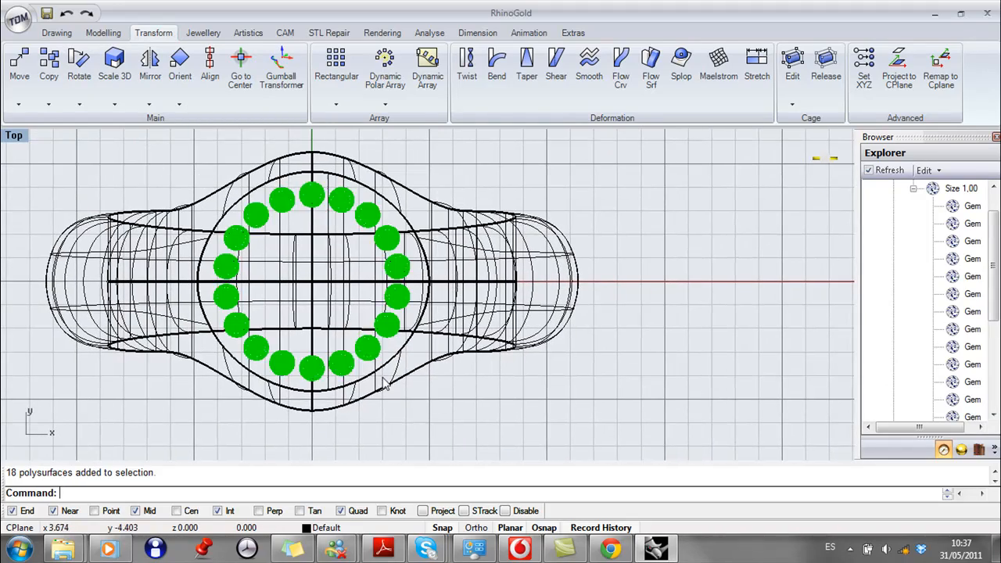
{"action": "scroll", "coordinate": [422, 368], "scroll_direction": "up", "scroll_amount": 3}
{"action": "scroll", "coordinate": [324, 360], "scroll_direction": "down", "scroll_amount": 5}
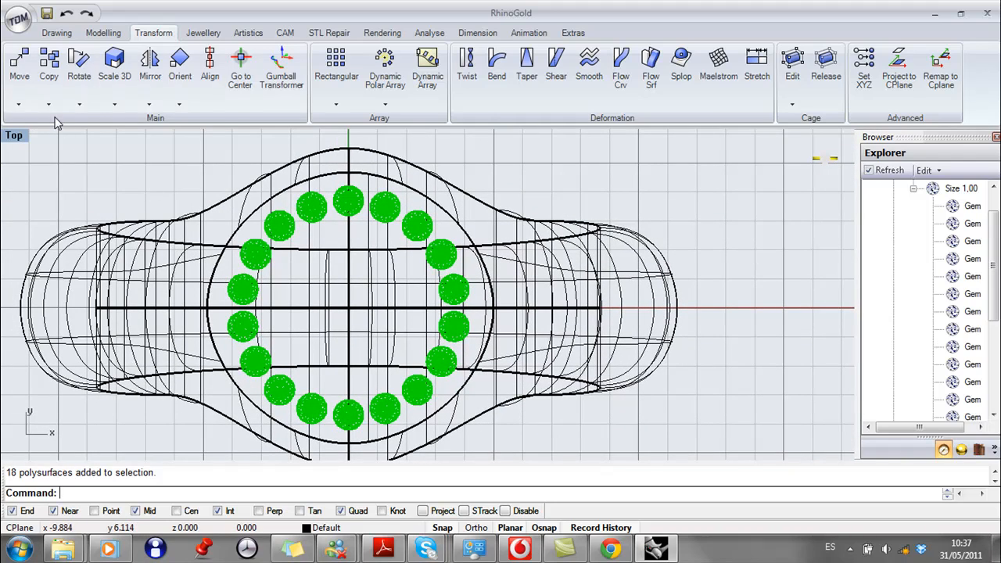
{"action": "left_click", "coordinate": [103, 36]}
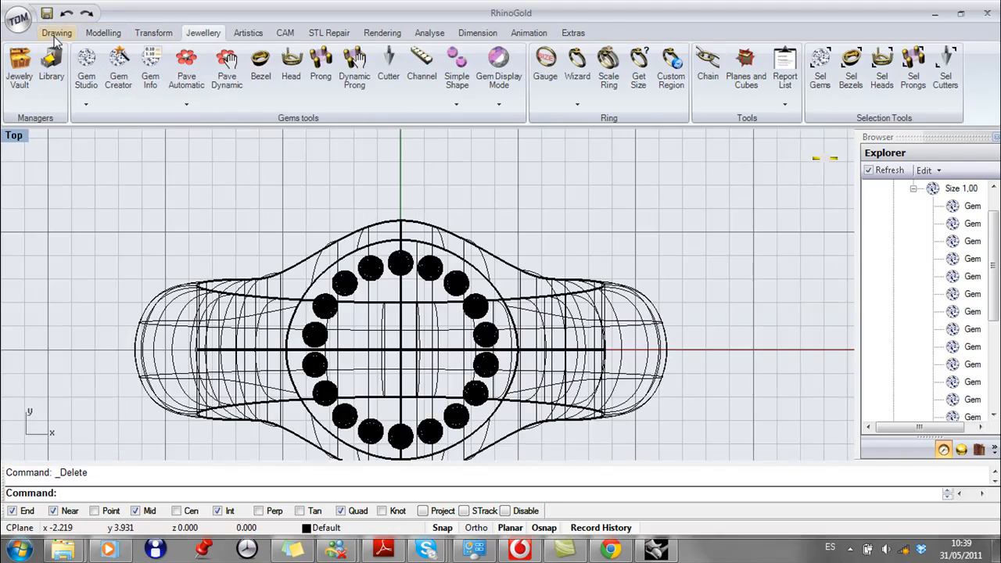
Step: Draw a circle centred on the origin that passes through the gem centres, with a radius of about 3.69
{"action": "left_click", "coordinate": [55, 34]}
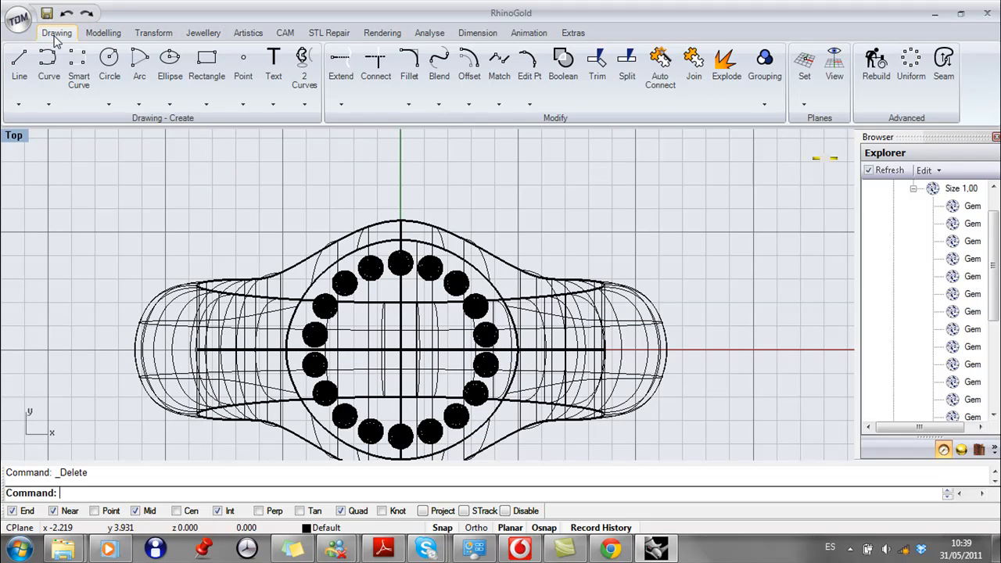
{"action": "left_click", "coordinate": [109, 62]}
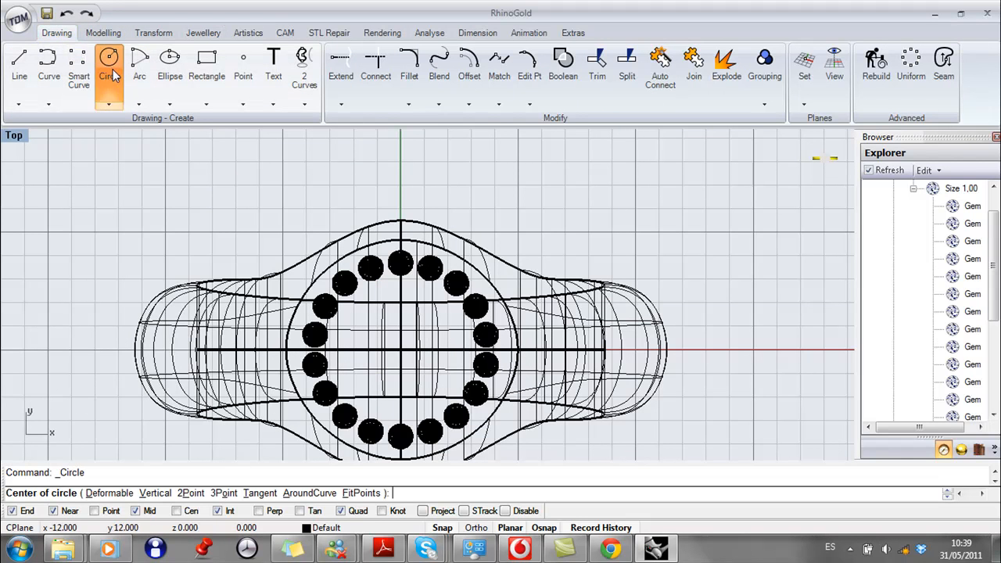
{"action": "scroll", "coordinate": [415, 336], "scroll_direction": "up", "scroll_amount": 3}
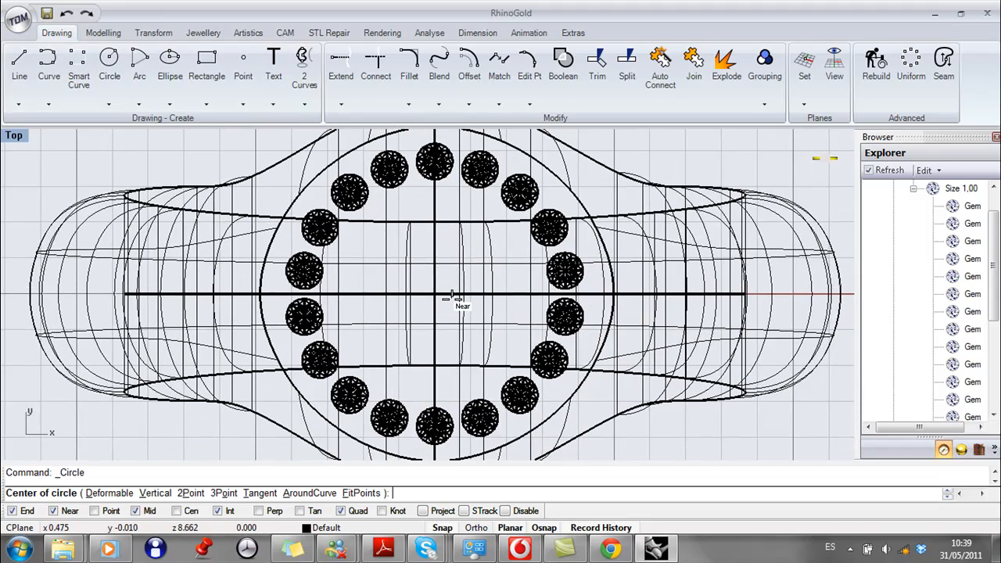
{"action": "type", "text": "0"}
{"action": "key", "text": "Return"}
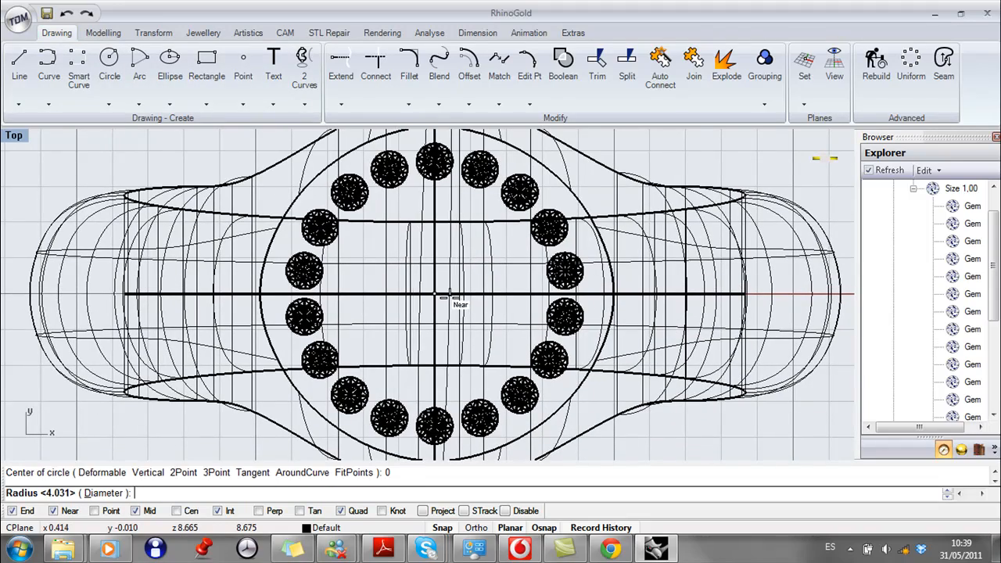
{"action": "scroll", "coordinate": [461, 267], "scroll_direction": "up", "scroll_amount": 5}
{"action": "scroll", "coordinate": [473, 204], "scroll_direction": "up", "scroll_amount": 2}
{"action": "right_click_drag", "start_coordinate": [472, 204], "coordinate": [446, 354]}
{"action": "right_click_drag", "start_coordinate": [498, 231], "coordinate": [403, 388]}
{"action": "scroll", "coordinate": [493, 313], "scroll_direction": "up", "scroll_amount": 1}
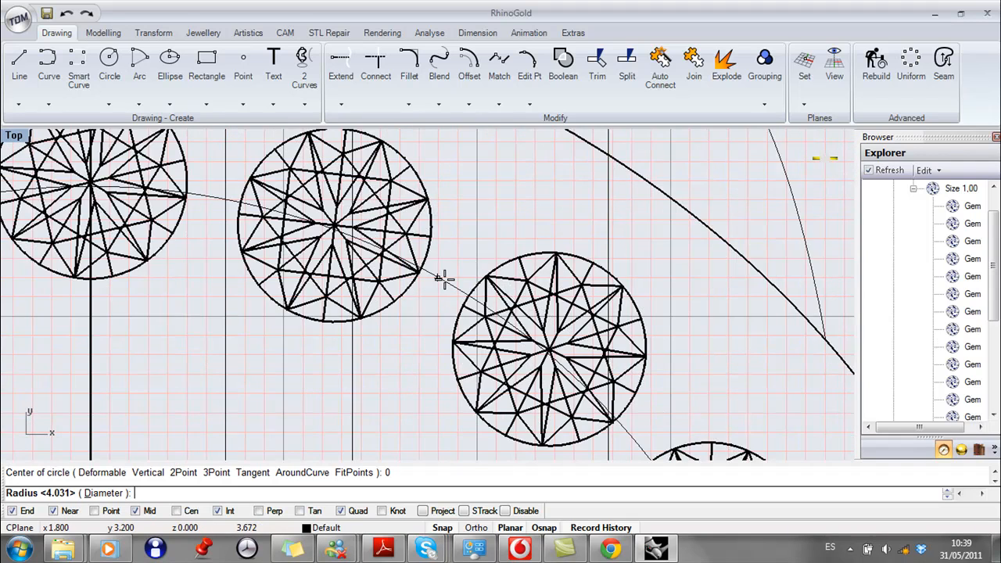
{"action": "scroll", "coordinate": [452, 280], "scroll_direction": "up", "scroll_amount": 2}
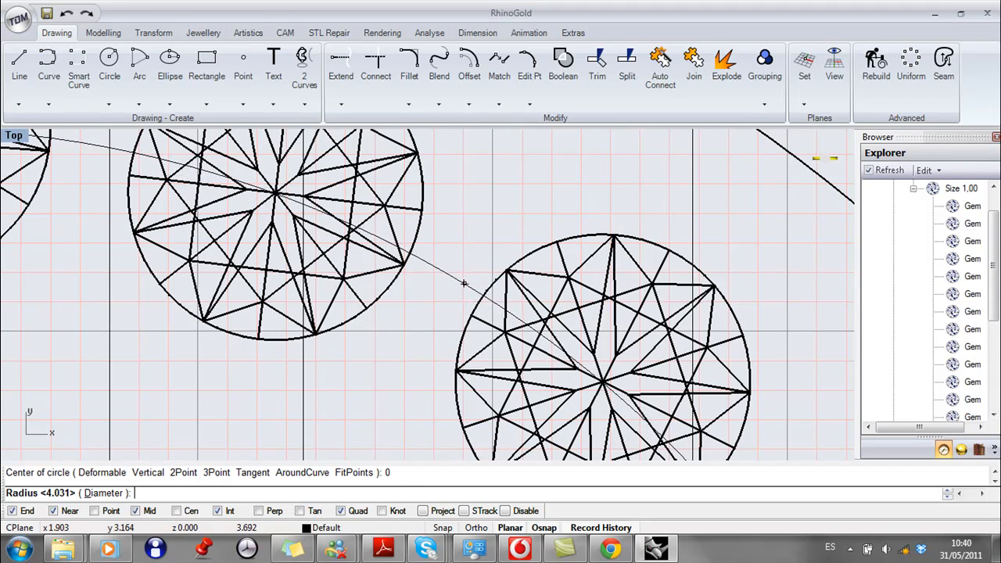
{"action": "left_click", "coordinate": [464, 283]}
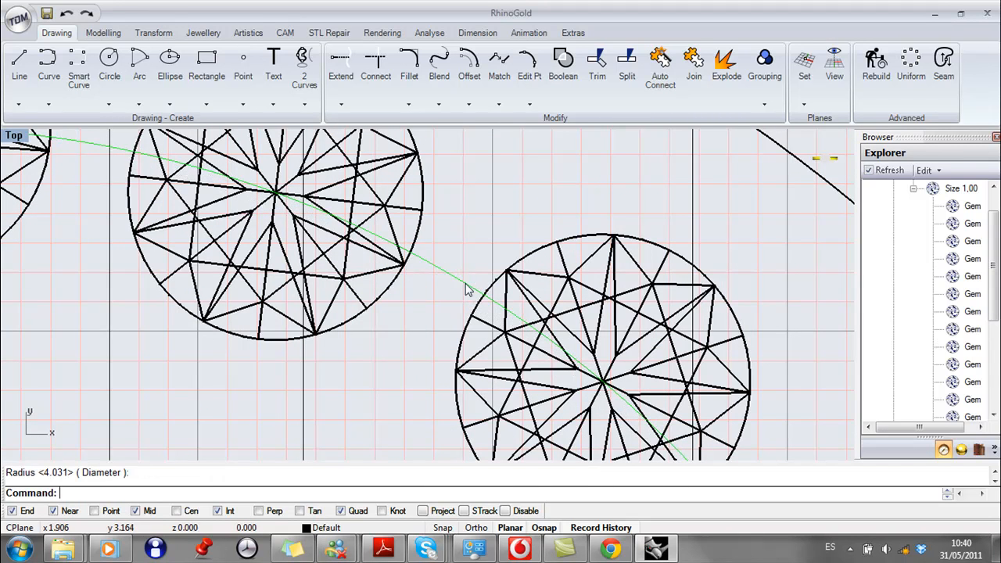
Step: Move the circle straight up in the Right view to the girdle level of the gems
{"action": "double_click", "coordinate": [15, 139]}
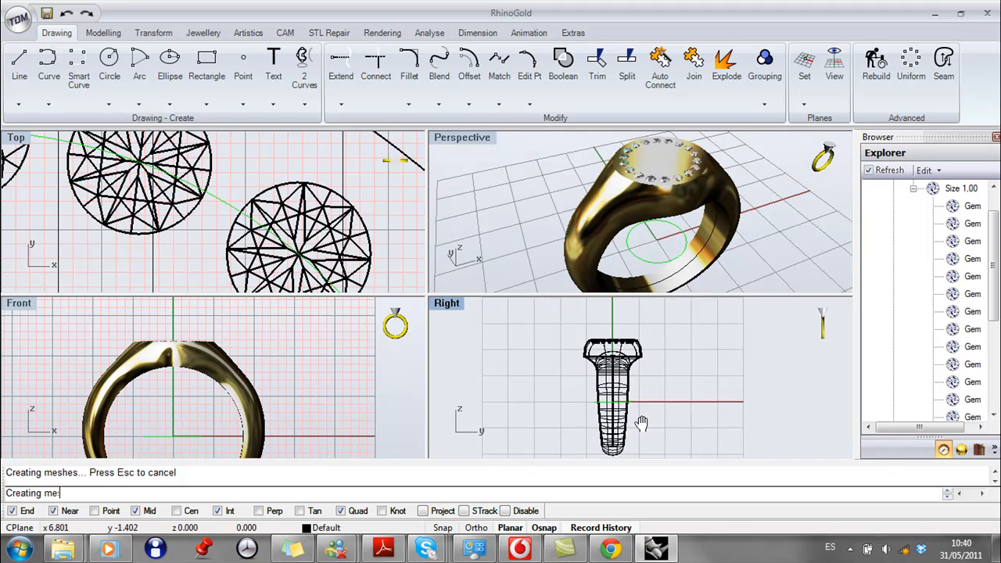
{"action": "double_click", "coordinate": [441, 305]}
{"action": "scroll", "coordinate": [469, 373], "scroll_direction": "up", "scroll_amount": 5}
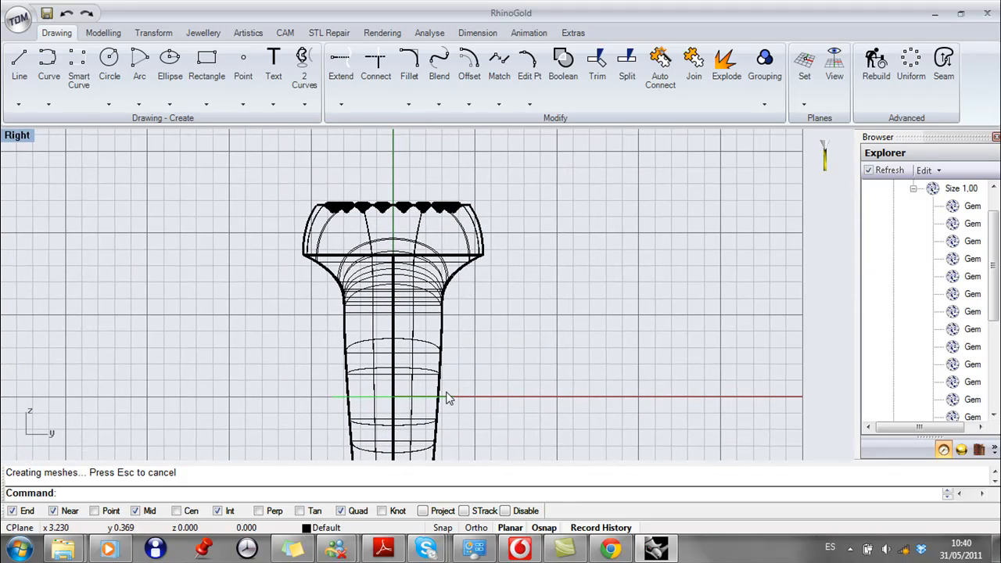
{"action": "left_click_drag", "start_coordinate": [448, 402], "coordinate": [469, 207]}
{"action": "scroll", "coordinate": [469, 207], "scroll_direction": "up", "scroll_amount": 10}
{"action": "scroll", "coordinate": [415, 196], "scroll_direction": "up", "scroll_amount": 8}
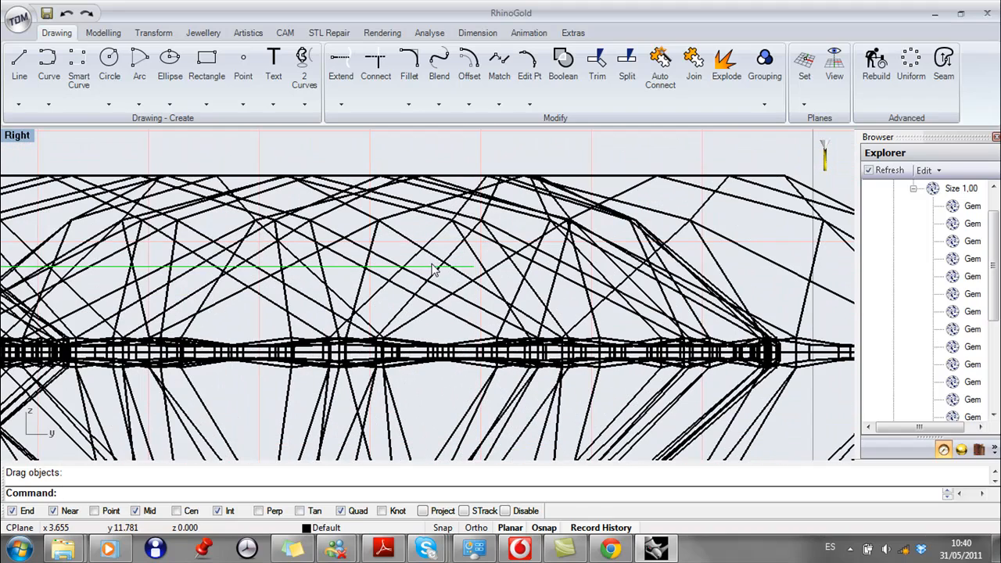
{"action": "left_click_drag", "start_coordinate": [430, 267], "coordinate": [427, 356]}
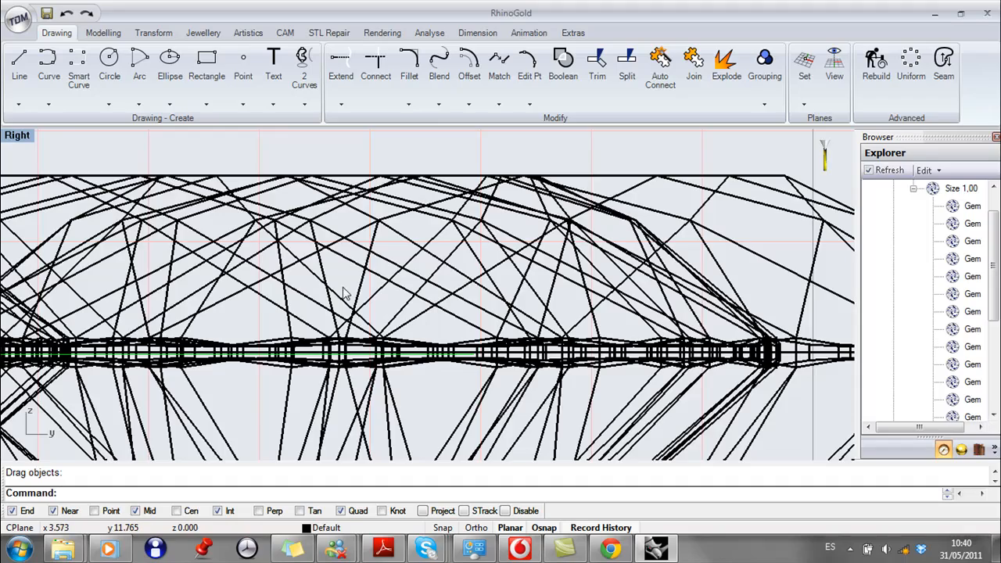
Step: Select all 18 gems and move them down in the Right view until their tables are flush with the ring's flat top
{"action": "scroll", "coordinate": [344, 283], "scroll_direction": "down", "scroll_amount": 12}
{"action": "right_click_drag", "start_coordinate": [438, 237], "coordinate": [539, 183]}
{"action": "scroll", "coordinate": [552, 190], "scroll_direction": "down", "scroll_amount": 10}
{"action": "right_click_drag", "start_coordinate": [581, 213], "coordinate": [619, 275]}
{"action": "scroll", "coordinate": [626, 215], "scroll_direction": "down", "scroll_amount": 4}
{"action": "right_click_drag", "start_coordinate": [625, 217], "coordinate": [695, 221]}
{"action": "left_click_drag", "start_coordinate": [475, 220], "coordinate": [216, 266]}
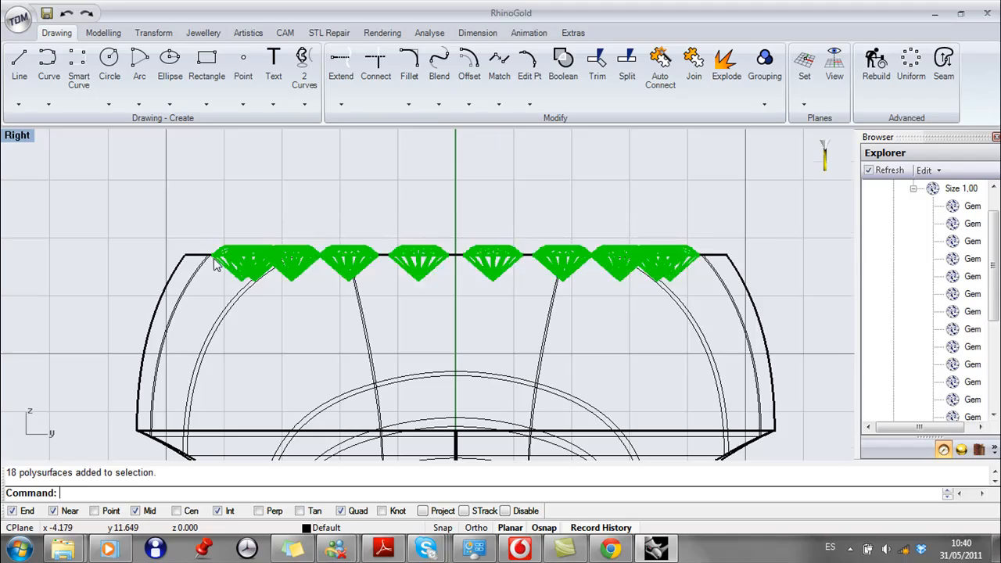
{"action": "scroll", "coordinate": [216, 265], "scroll_direction": "up", "scroll_amount": 6}
{"action": "left_click_drag", "start_coordinate": [410, 192], "coordinate": [410, 233]}
{"action": "left_click", "coordinate": [504, 310]}
{"action": "scroll", "coordinate": [589, 254], "scroll_direction": "down", "scroll_amount": 8}
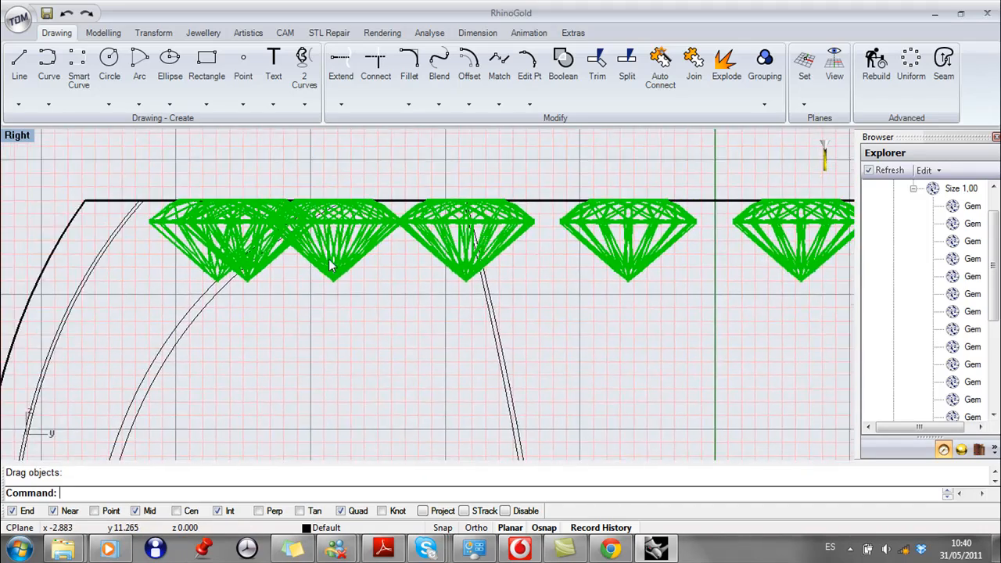
Step: Examine the lowered gems and the circle on the ring's flat top in the maximised Perspective view
{"action": "right_click_drag", "start_coordinate": [591, 253], "coordinate": [386, 270]}
{"action": "scroll", "coordinate": [482, 251], "scroll_direction": "down", "scroll_amount": 4}
{"action": "double_click", "coordinate": [18, 136]}
{"action": "right_click_drag", "start_coordinate": [491, 203], "coordinate": [485, 139]}
{"action": "double_click", "coordinate": [462, 137]}
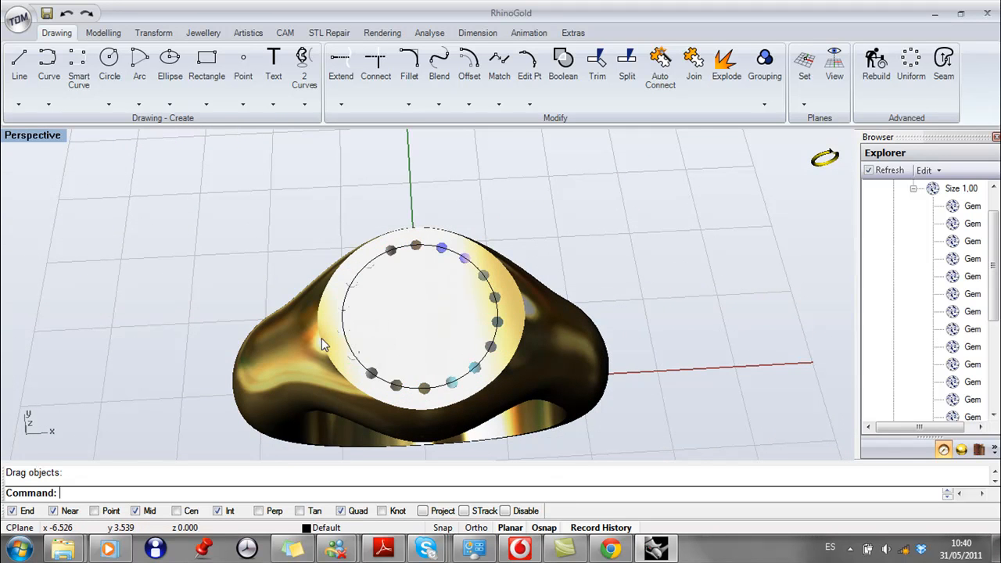
{"action": "scroll", "coordinate": [351, 327], "scroll_direction": "up", "scroll_amount": 4}
{"action": "right_click_drag", "start_coordinate": [351, 326], "coordinate": [434, 240]}
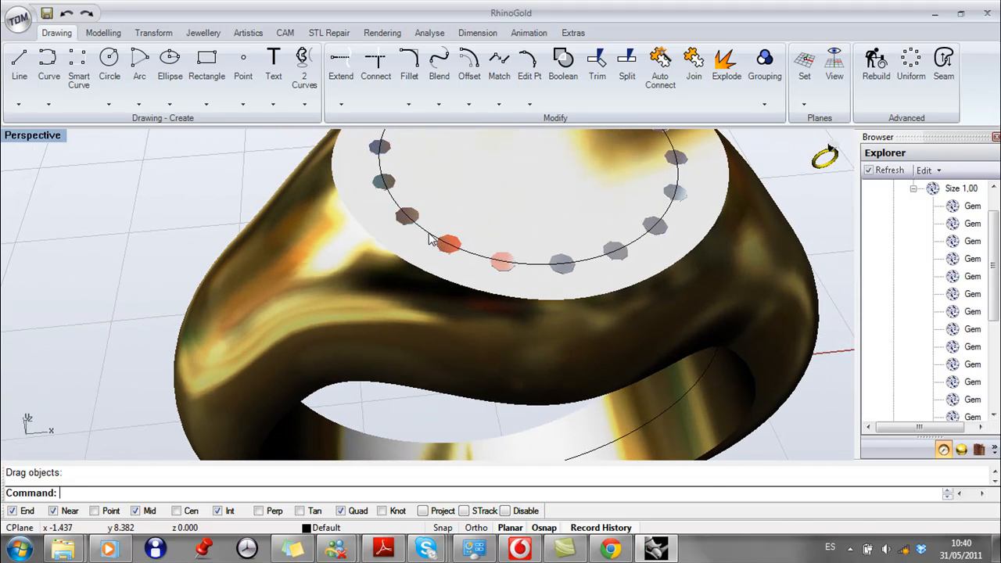
{"action": "left_click", "coordinate": [430, 240]}
{"action": "left_click", "coordinate": [477, 266]}
{"action": "right_click_drag", "start_coordinate": [619, 270], "coordinate": [547, 211]}
{"action": "right_click_drag", "start_coordinate": [503, 251], "coordinate": [502, 266]}
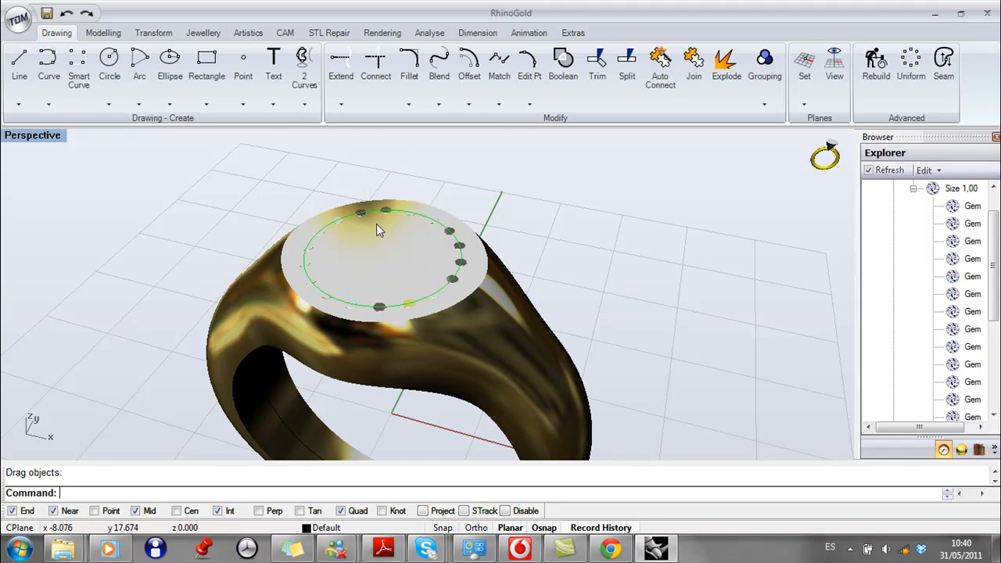
Step: Start a Dynamic Profile with the circle through the gems as its rail and the ring as its reference surface
{"action": "left_click", "coordinate": [193, 36]}
{"action": "left_click", "coordinate": [576, 108]}
{"action": "left_click", "coordinate": [580, 130]}
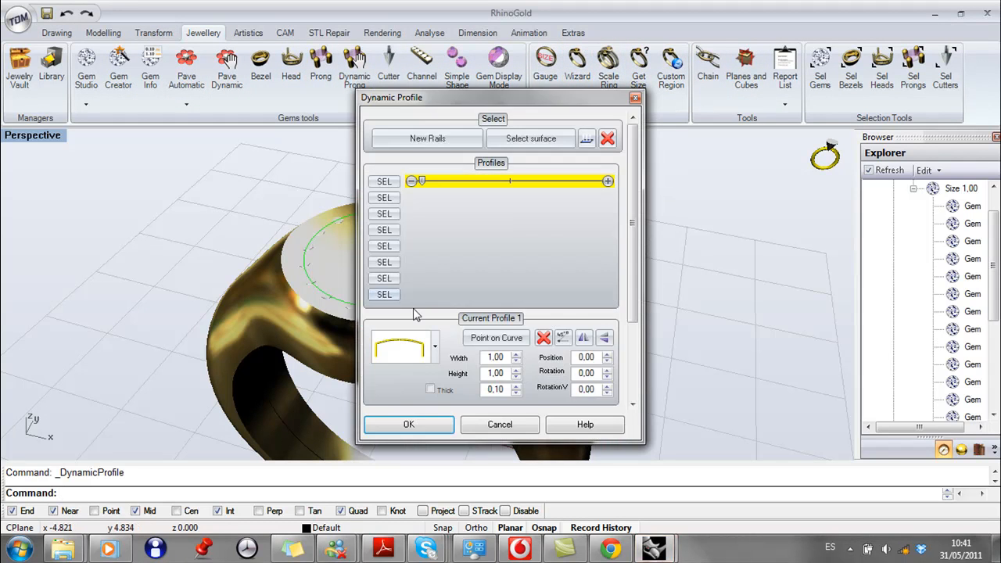
{"action": "left_click", "coordinate": [444, 147]}
{"action": "scroll", "coordinate": [419, 216], "scroll_direction": "up", "scroll_amount": 4}
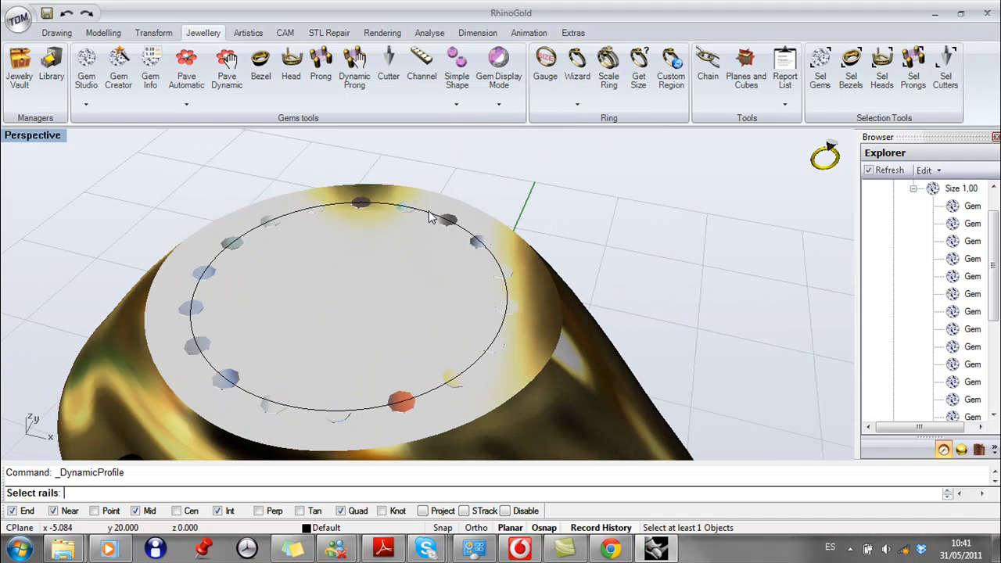
{"action": "left_click", "coordinate": [428, 215]}
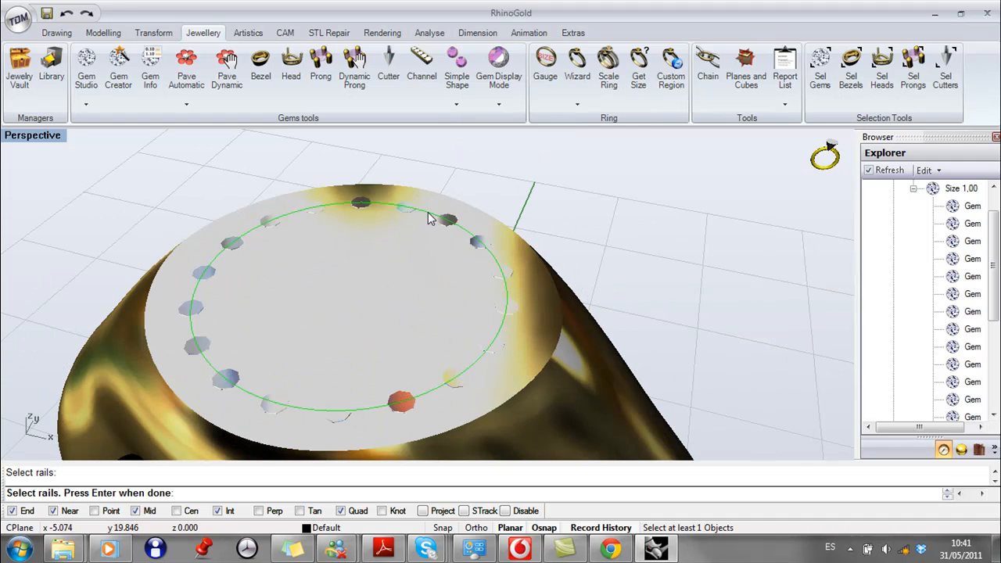
{"action": "key", "text": "Return"}
{"action": "left_click", "coordinate": [538, 141]}
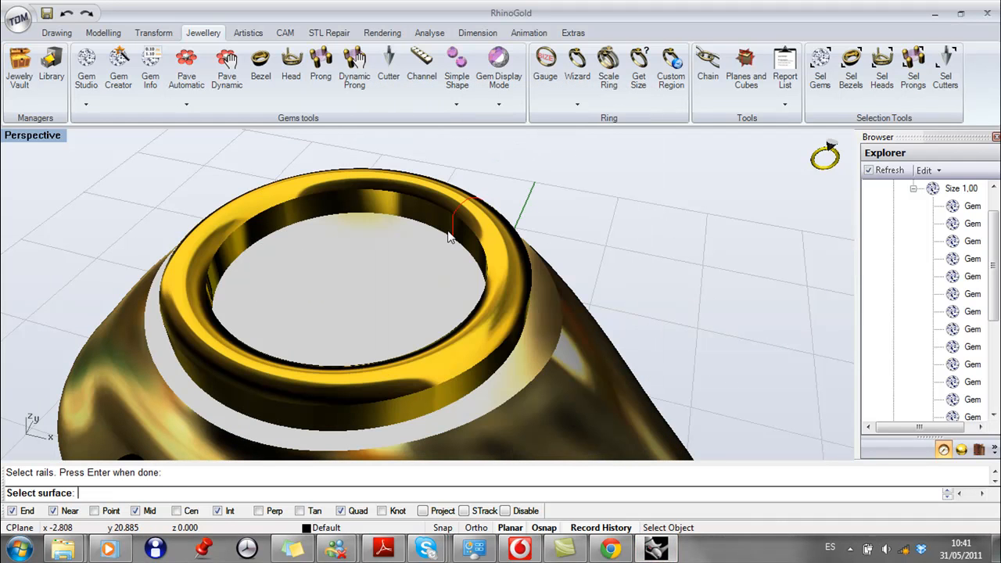
{"action": "left_click", "coordinate": [371, 288]}
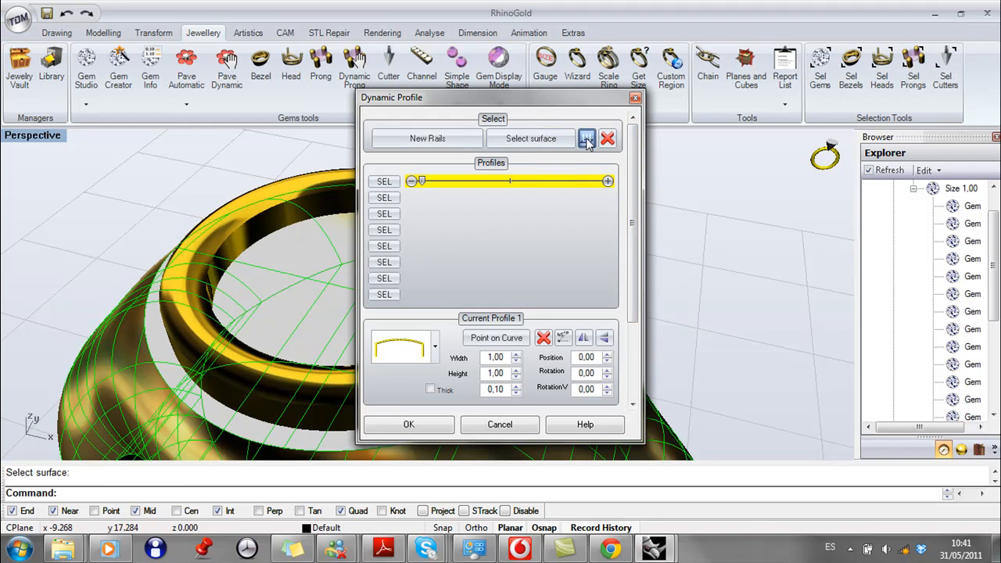
Step: Flip the channel to the inside of the ring's surface and choose the open trapezoid as its profile shape
{"action": "left_click", "coordinate": [586, 140]}
{"action": "right_click_drag", "start_coordinate": [313, 227], "coordinate": [303, 280]}
{"action": "left_click_drag", "start_coordinate": [463, 97], "coordinate": [644, 56]}
{"action": "left_click", "coordinate": [615, 307]}
{"action": "scroll", "coordinate": [577, 440], "scroll_direction": "down", "scroll_amount": 6}
{"action": "scroll", "coordinate": [576, 440], "scroll_direction": "down", "scroll_amount": 2}
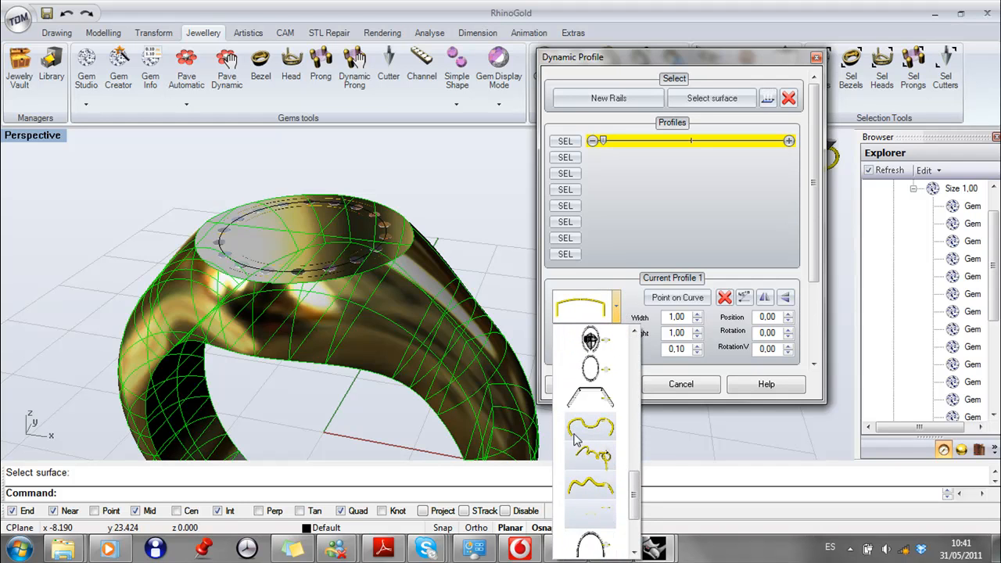
{"action": "left_click", "coordinate": [595, 401]}
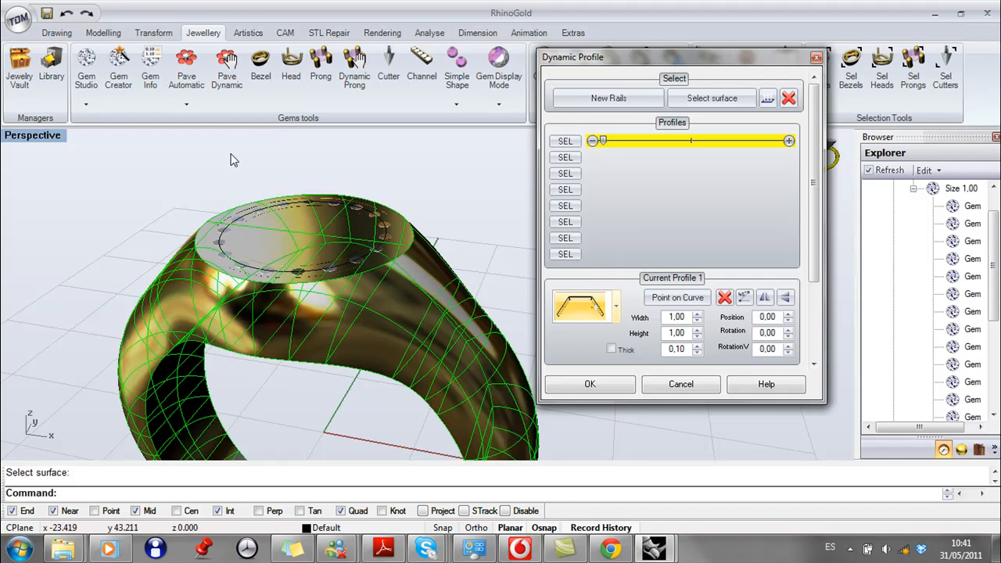
Step: Compare the channel with the gem outlines in the Top view and set the profile width to 1,20
{"action": "double_click", "coordinate": [45, 134]}
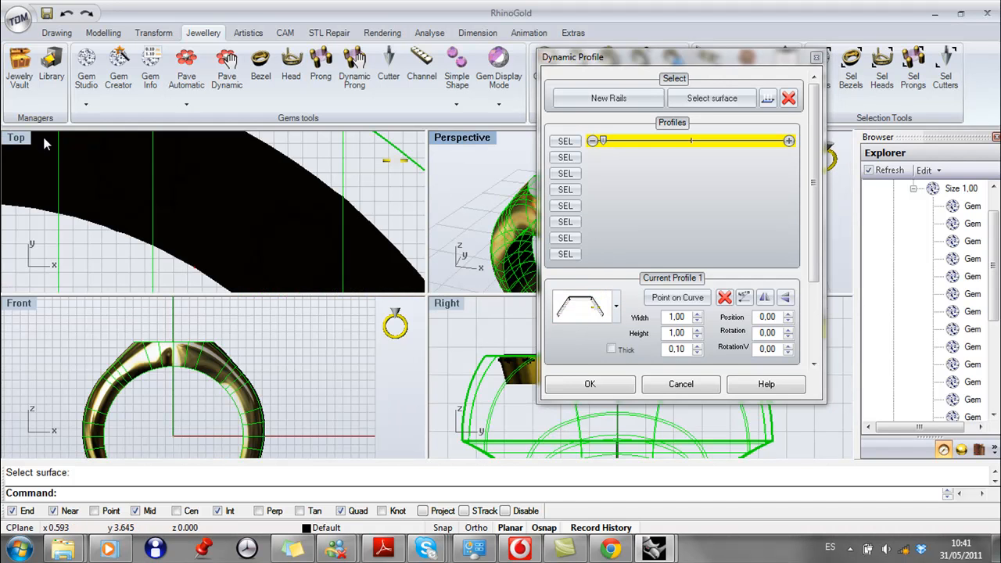
{"action": "scroll", "coordinate": [78, 238], "scroll_direction": "down", "scroll_amount": 4}
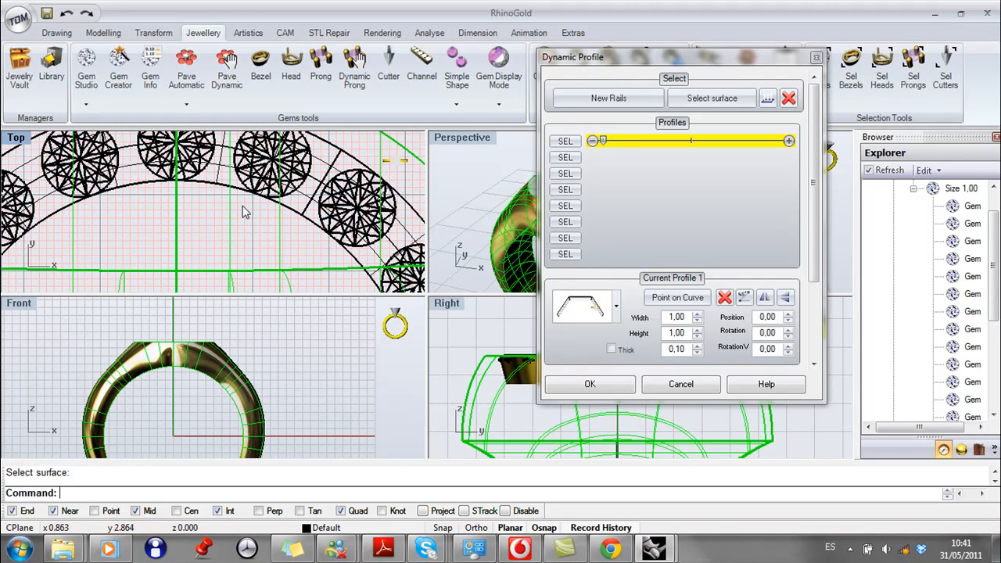
{"action": "right_click_drag", "start_coordinate": [243, 209], "coordinate": [212, 256]}
{"action": "double_click", "coordinate": [17, 138]}
{"action": "scroll", "coordinate": [346, 243], "scroll_direction": "down", "scroll_amount": 2}
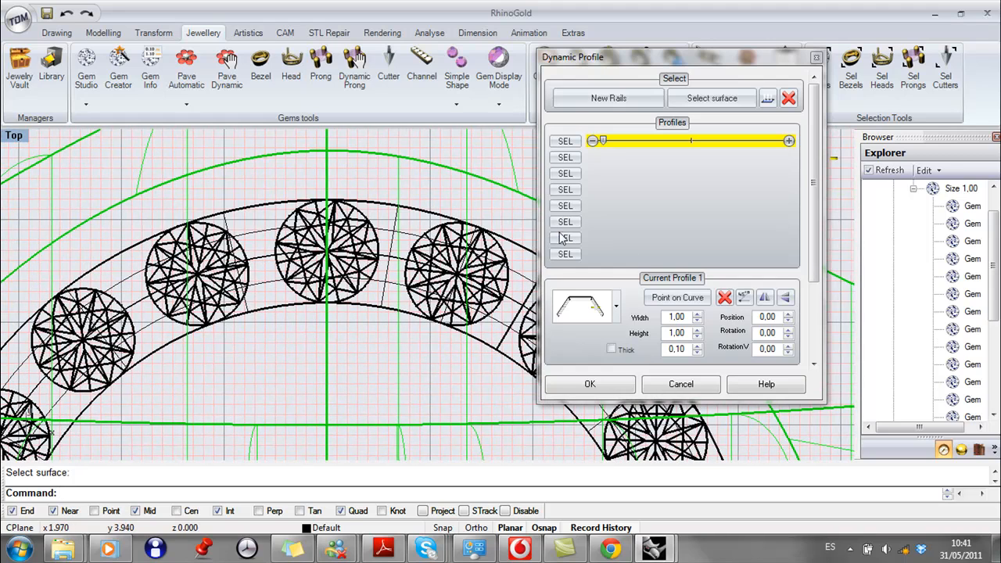
{"action": "left_click", "coordinate": [697, 314]}
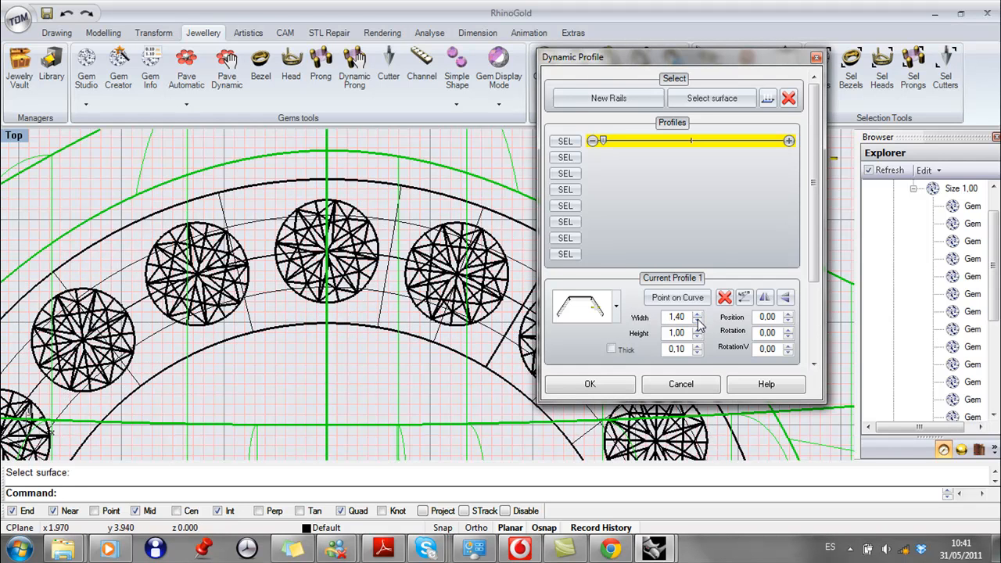
{"action": "left_click", "coordinate": [697, 321]}
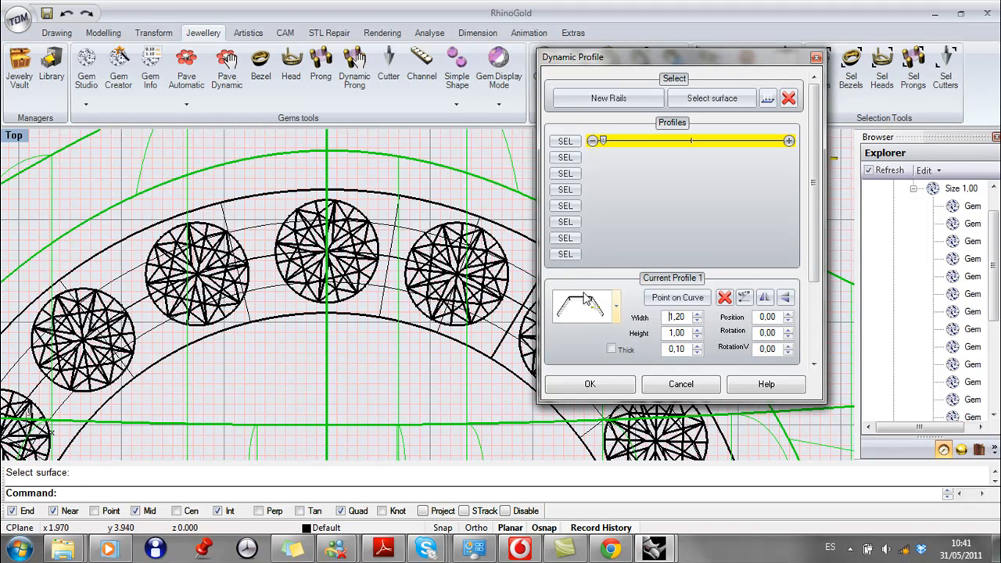
Step: Try a profile height of 0,10 and compare it with the gem girdles in the Right view
{"action": "double_click", "coordinate": [11, 139]}
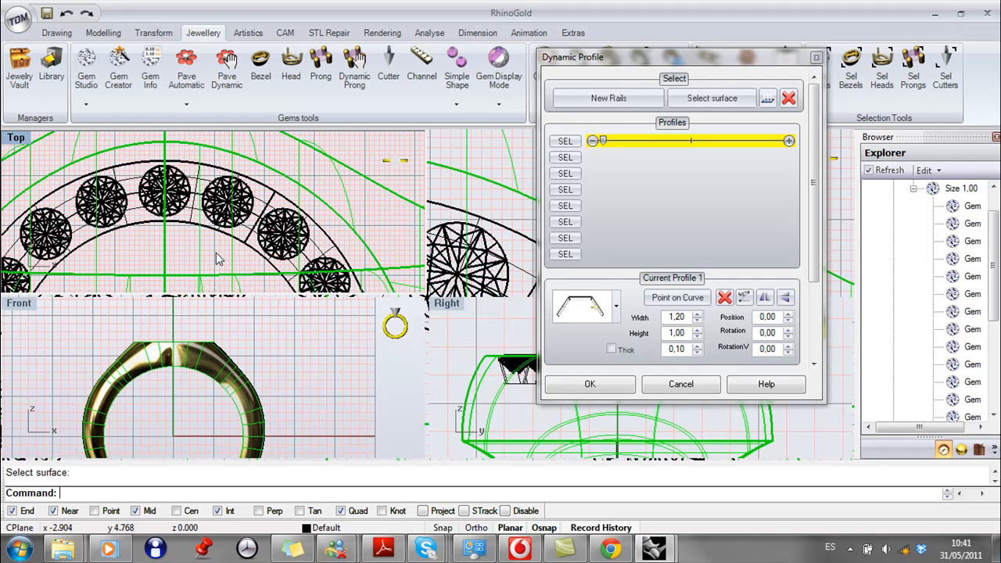
{"action": "double_click", "coordinate": [456, 306]}
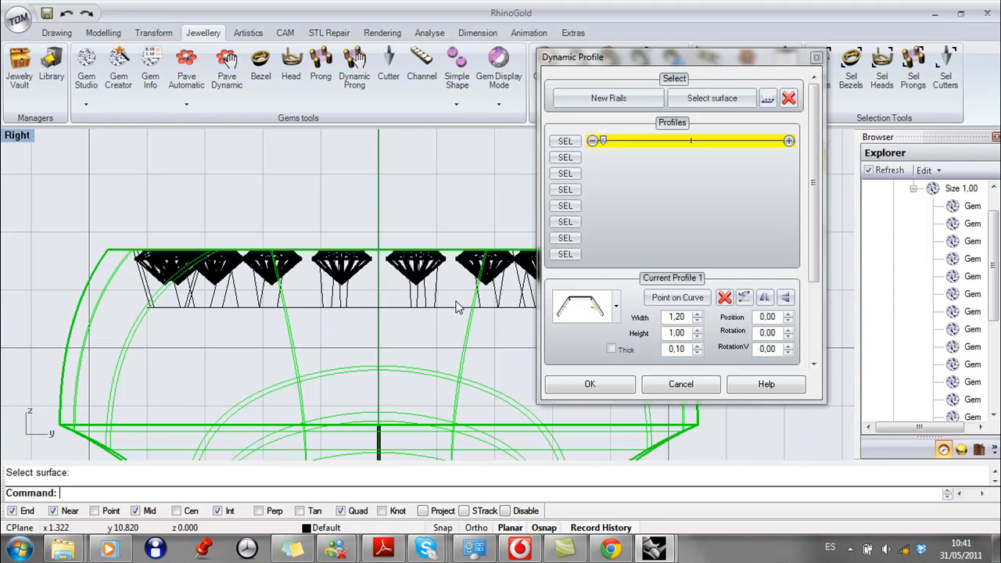
{"action": "scroll", "coordinate": [455, 317], "scroll_direction": "up", "scroll_amount": 4}
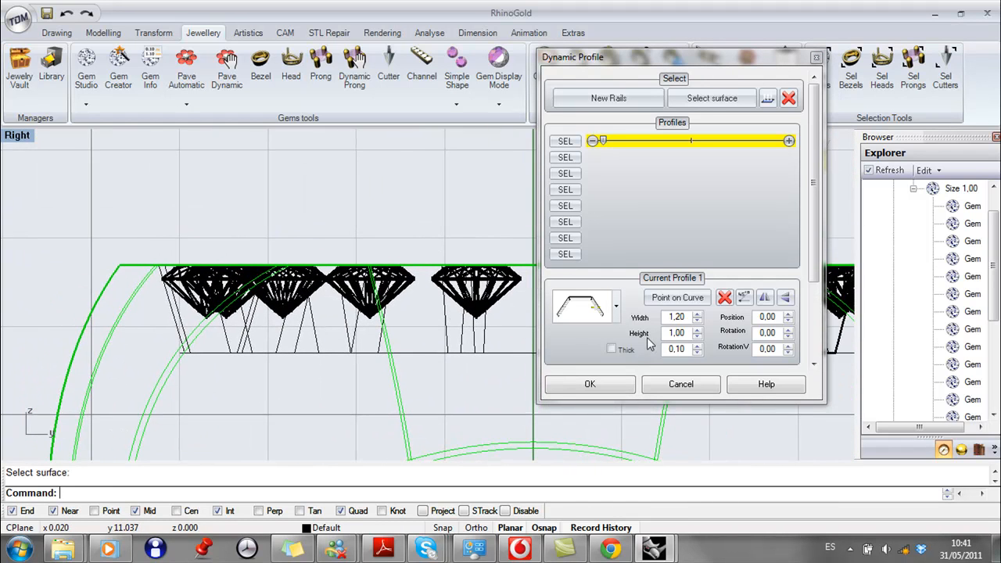
{"action": "left_click_drag", "start_coordinate": [691, 331], "coordinate": [629, 333]}
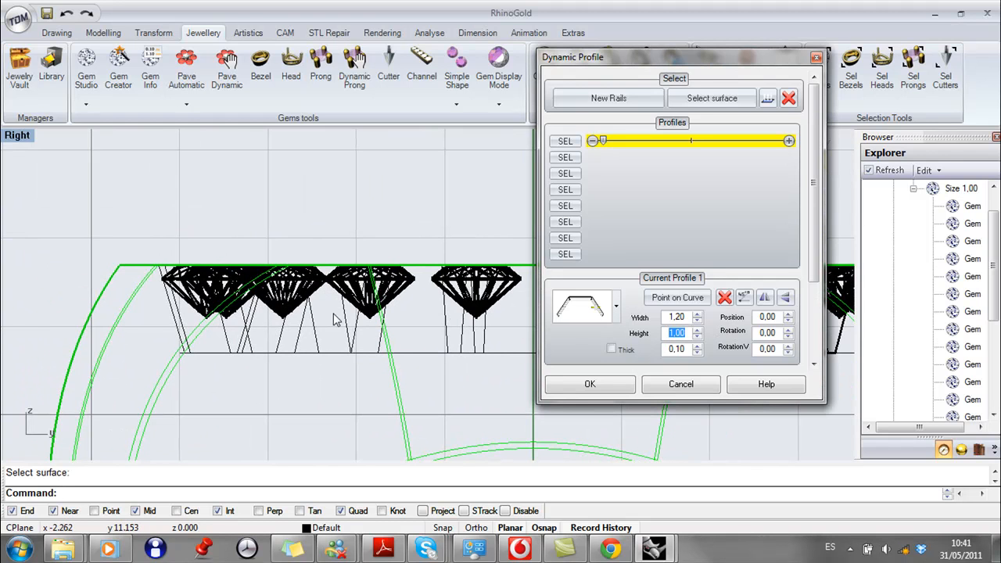
{"action": "type", "text": "1,30"}
{"action": "scroll", "coordinate": [252, 334], "scroll_direction": "down", "scroll_amount": 4}
{"action": "right_click_drag", "start_coordinate": [279, 303], "coordinate": [270, 386]}
{"action": "scroll", "coordinate": [433, 375], "scroll_direction": "up", "scroll_amount": 6}
{"action": "scroll", "coordinate": [432, 356], "scroll_direction": "up", "scroll_amount": 5}
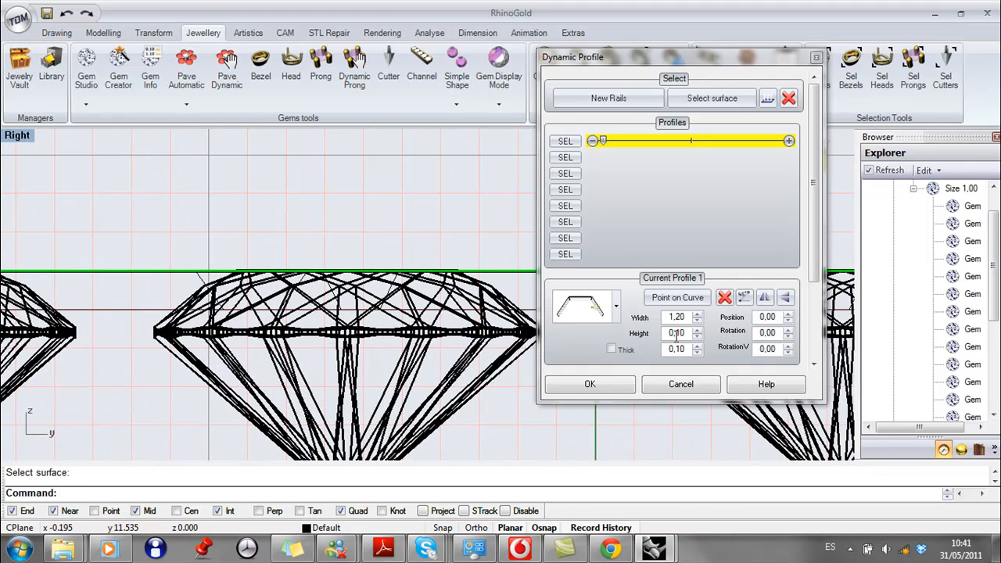
Step: Try a profile height of 0,25, then settle on a height of 0,20
{"action": "left_click", "coordinate": [700, 327]}
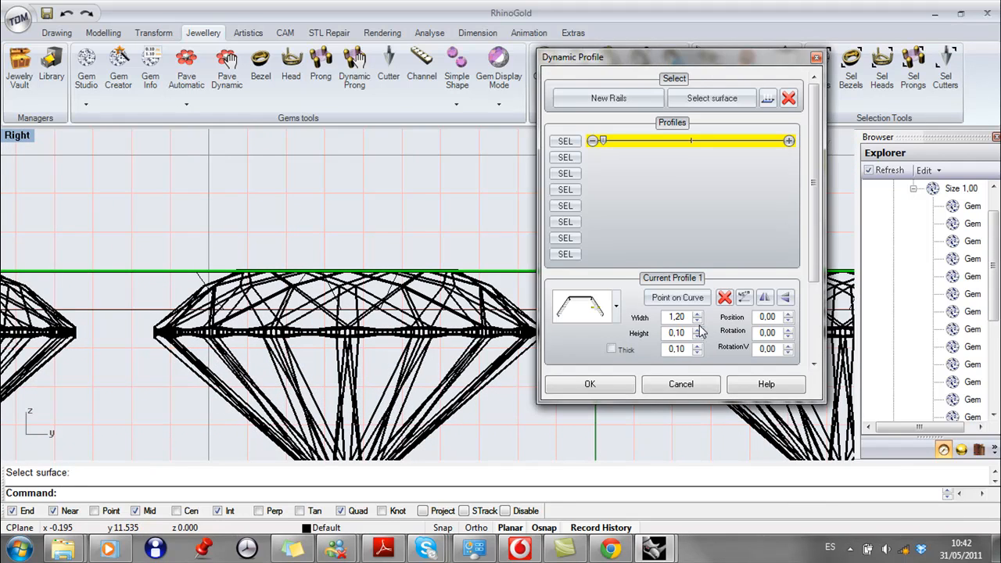
{"action": "double_click", "coordinate": [696, 330]}
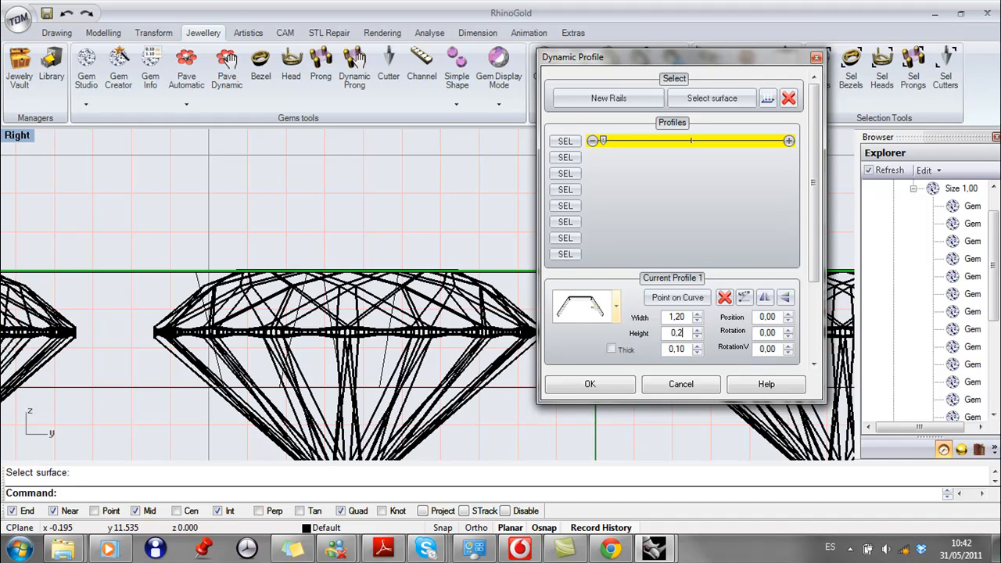
{"action": "left_click", "coordinate": [437, 251]}
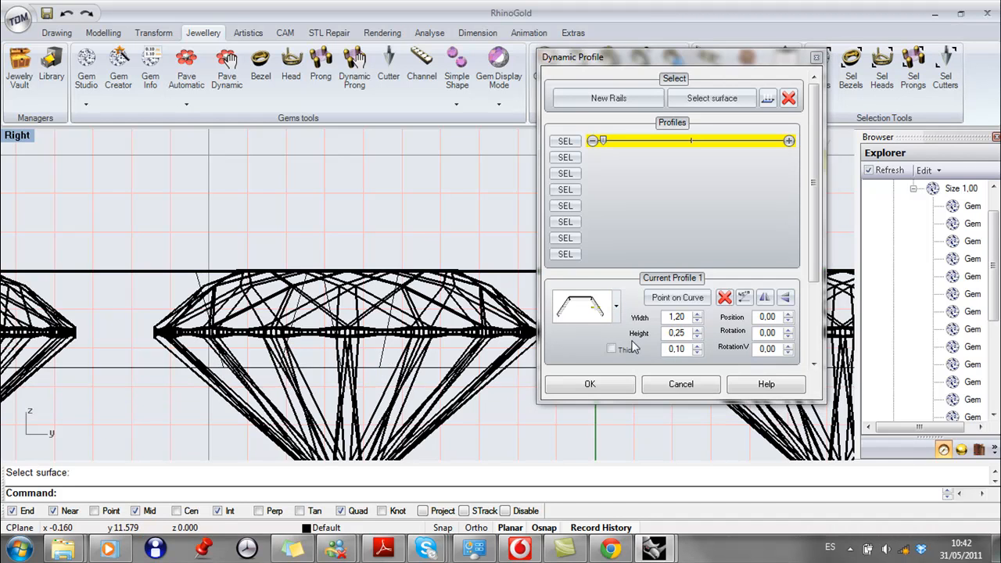
{"action": "left_click", "coordinate": [698, 338]}
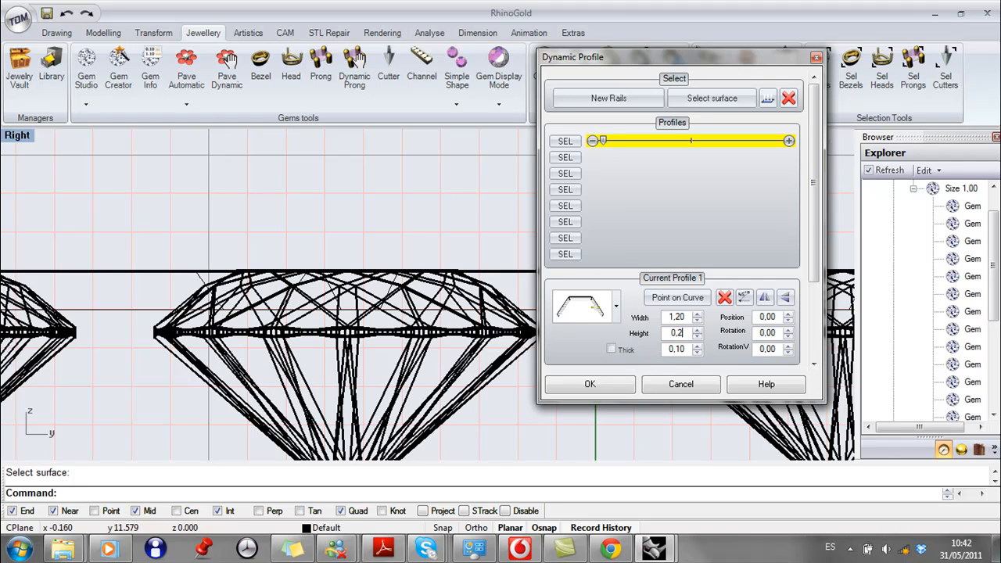
{"action": "left_click", "coordinate": [375, 193]}
Step: Set the profile width to 1,40 and create the Dynamic Profile channel along the circle
{"action": "right_click_drag", "start_coordinate": [344, 391], "coordinate": [498, 367]}
{"action": "scroll", "coordinate": [307, 366], "scroll_direction": "down", "scroll_amount": 5}
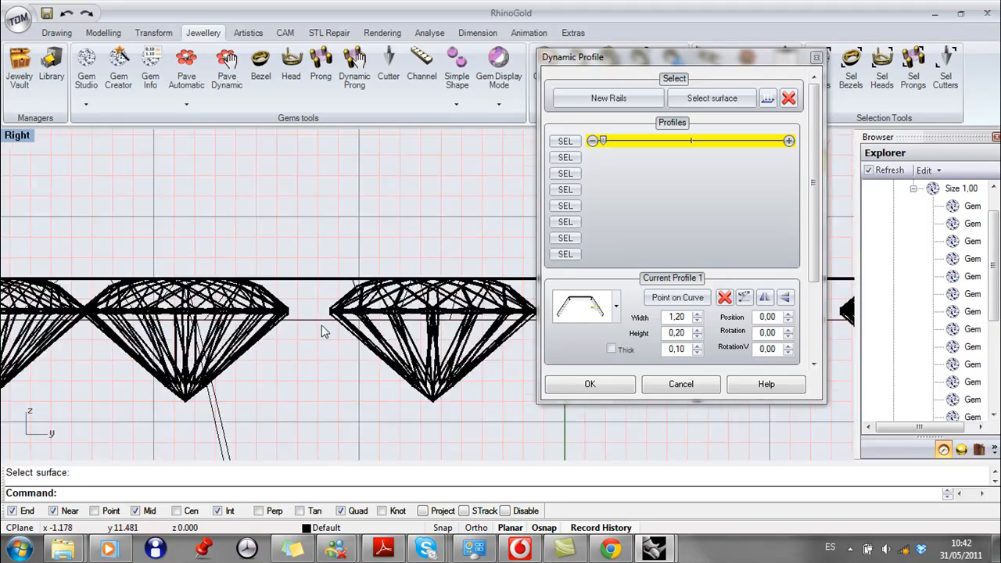
{"action": "right_click_drag", "start_coordinate": [193, 351], "coordinate": [310, 364]}
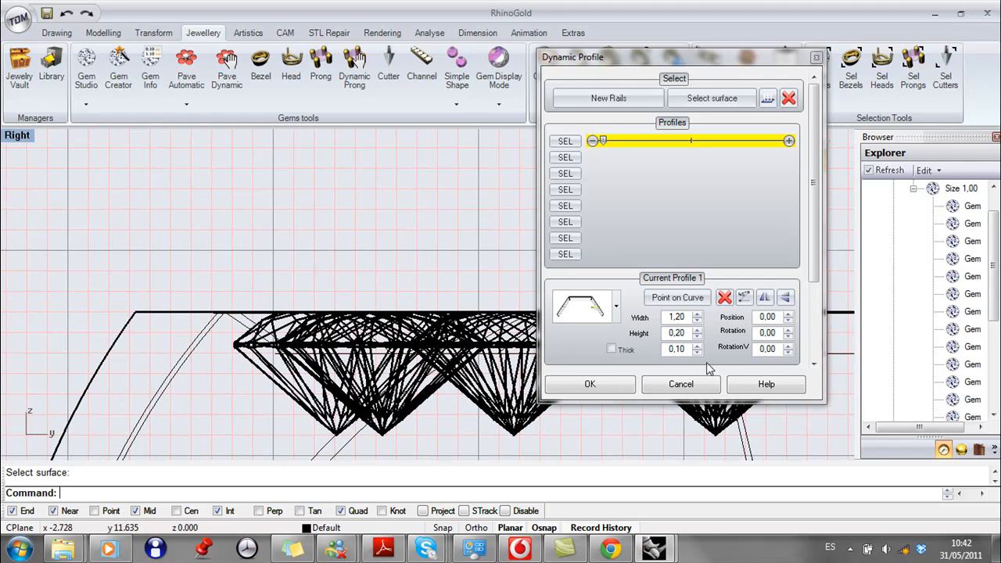
{"action": "left_click", "coordinate": [697, 314]}
{"action": "left_click", "coordinate": [697, 314]}
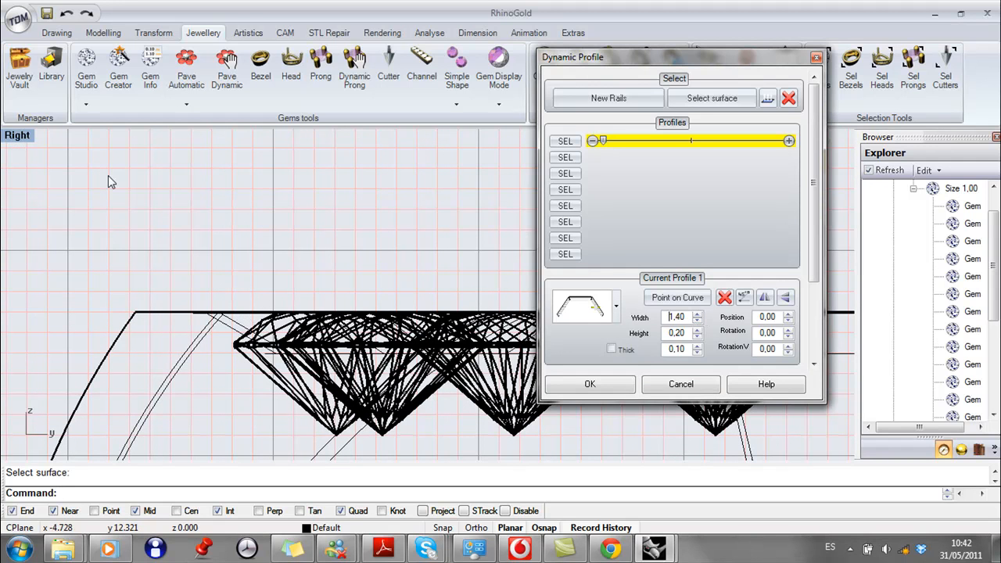
{"action": "double_click", "coordinate": [16, 135]}
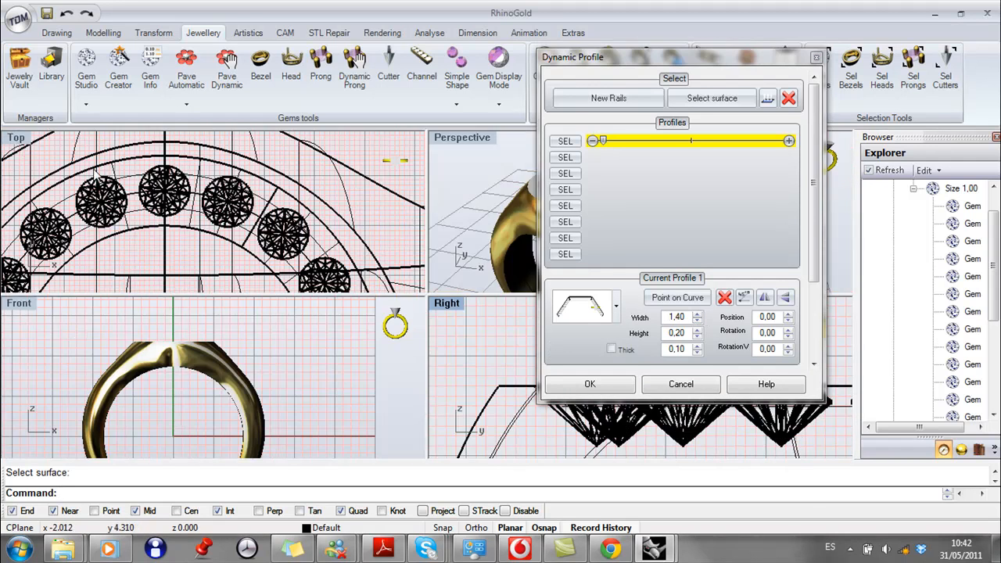
{"action": "left_click", "coordinate": [443, 146]}
{"action": "double_click", "coordinate": [442, 145]}
{"action": "right_click_drag", "start_coordinate": [420, 218], "coordinate": [617, 431]}
{"action": "left_click", "coordinate": [610, 387]}
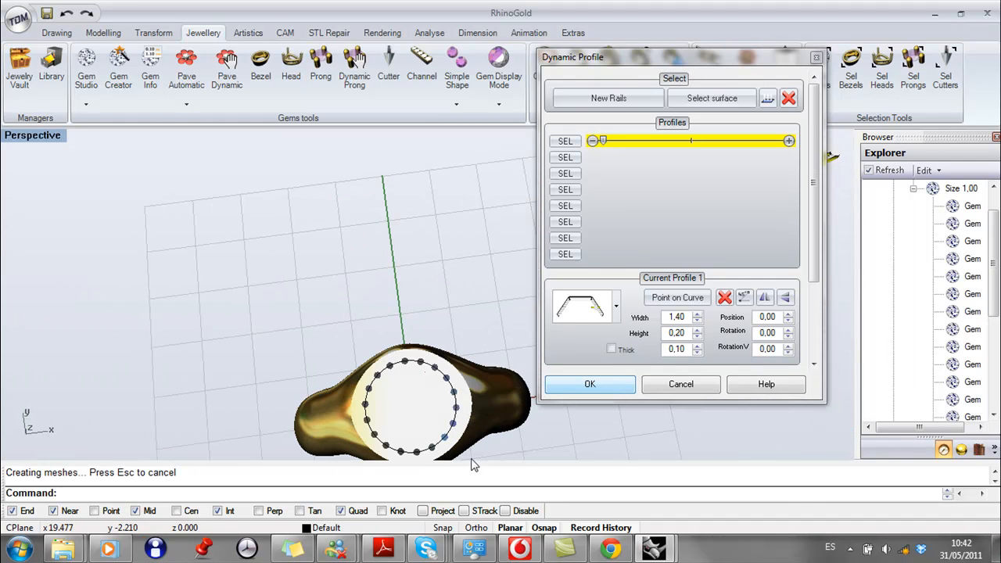
Step: Select the channel solid and move it slightly straight up in the Right view so it projects above the ring's flat top
{"action": "right_click_drag", "start_coordinate": [474, 344], "coordinate": [429, 297]}
{"action": "scroll", "coordinate": [423, 188], "scroll_direction": "up", "scroll_amount": 12}
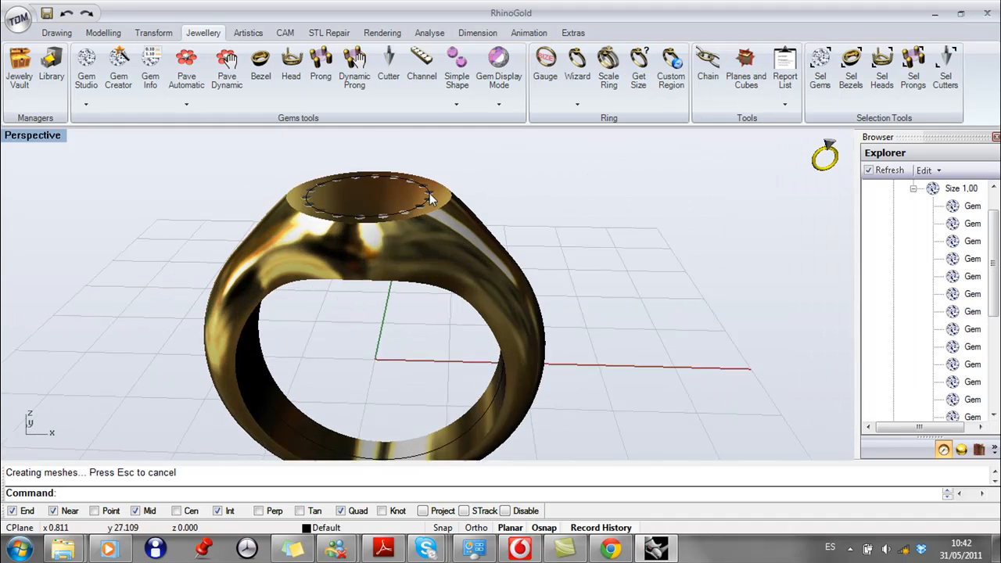
{"action": "right_click_drag", "start_coordinate": [445, 197], "coordinate": [296, 279]}
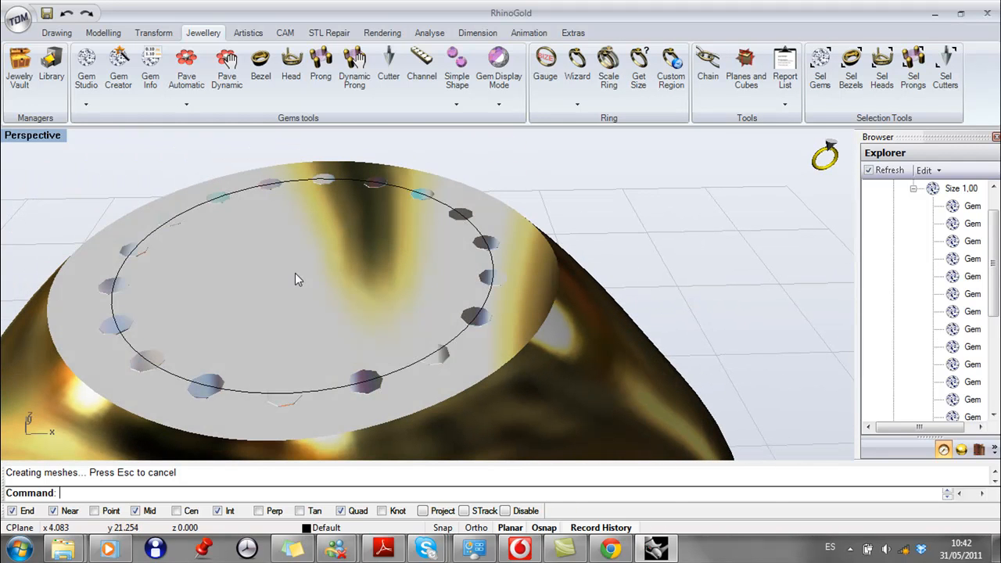
{"action": "left_click", "coordinate": [195, 212]}
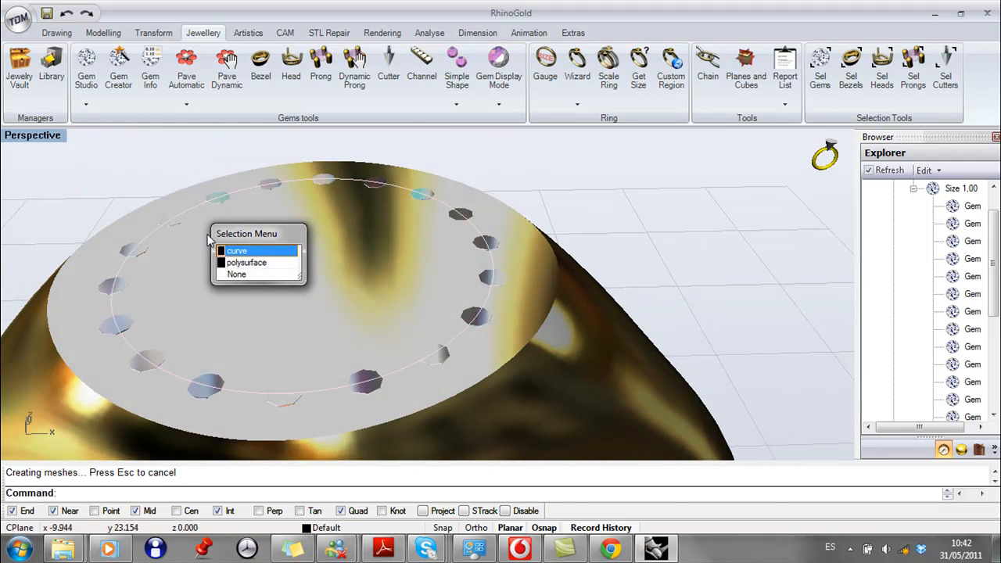
{"action": "left_click", "coordinate": [244, 263]}
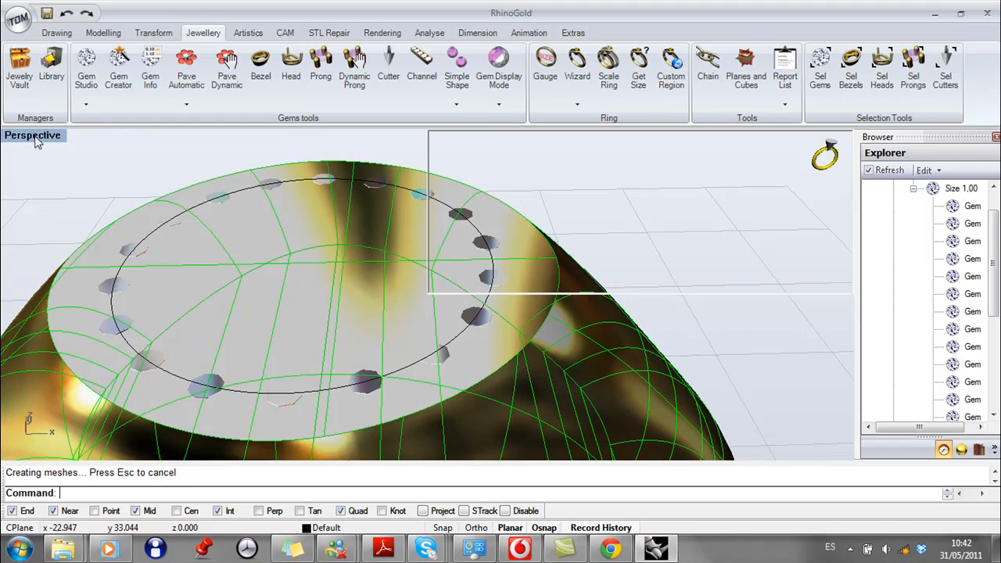
{"action": "double_click", "coordinate": [34, 137]}
{"action": "scroll", "coordinate": [557, 433], "scroll_direction": "up", "scroll_amount": 3}
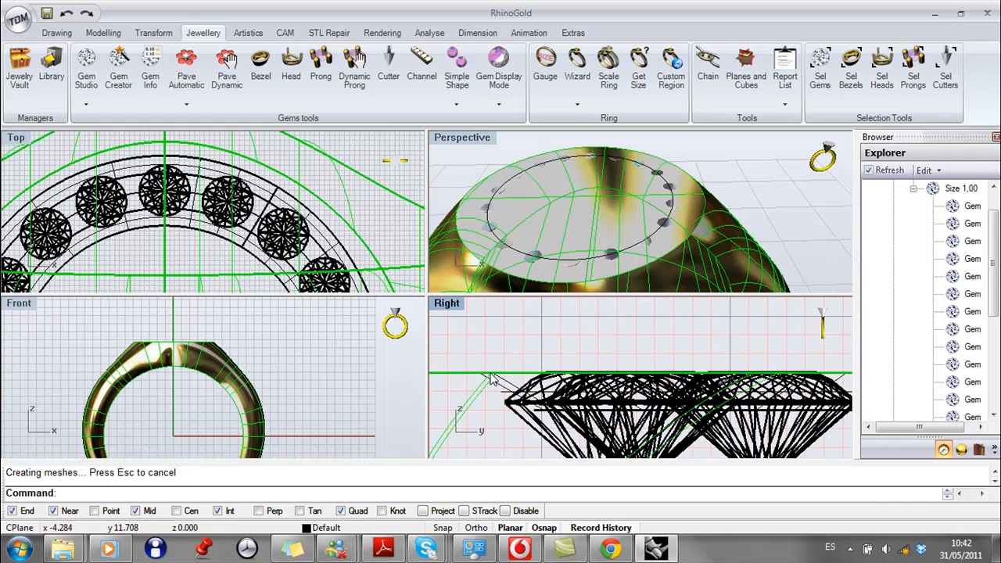
{"action": "double_click", "coordinate": [448, 304]}
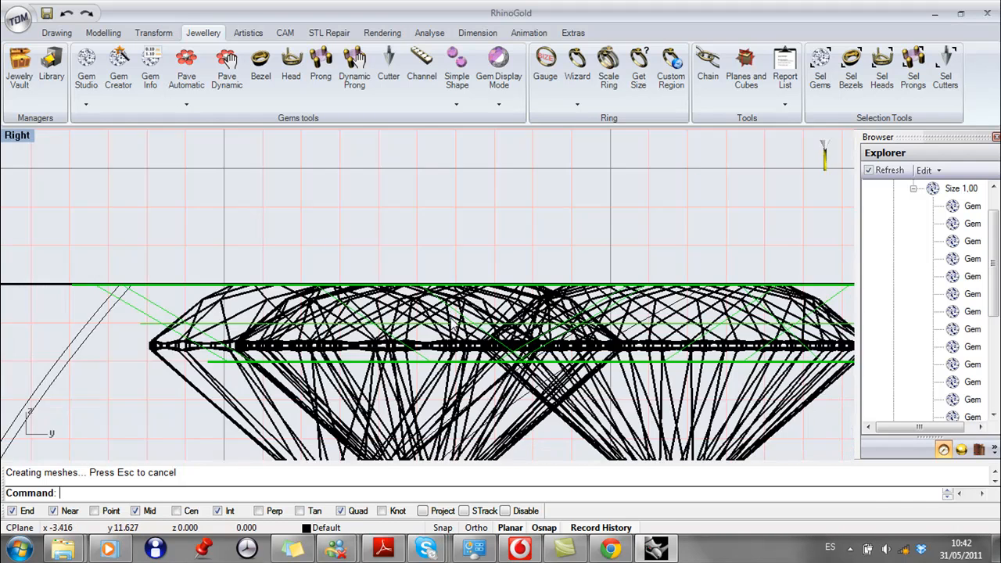
{"action": "scroll", "coordinate": [319, 288], "scroll_direction": "up", "scroll_amount": 2}
{"action": "right_click_drag", "start_coordinate": [374, 274], "coordinate": [550, 232]}
{"action": "right_click_drag", "start_coordinate": [187, 276], "coordinate": [290, 305]}
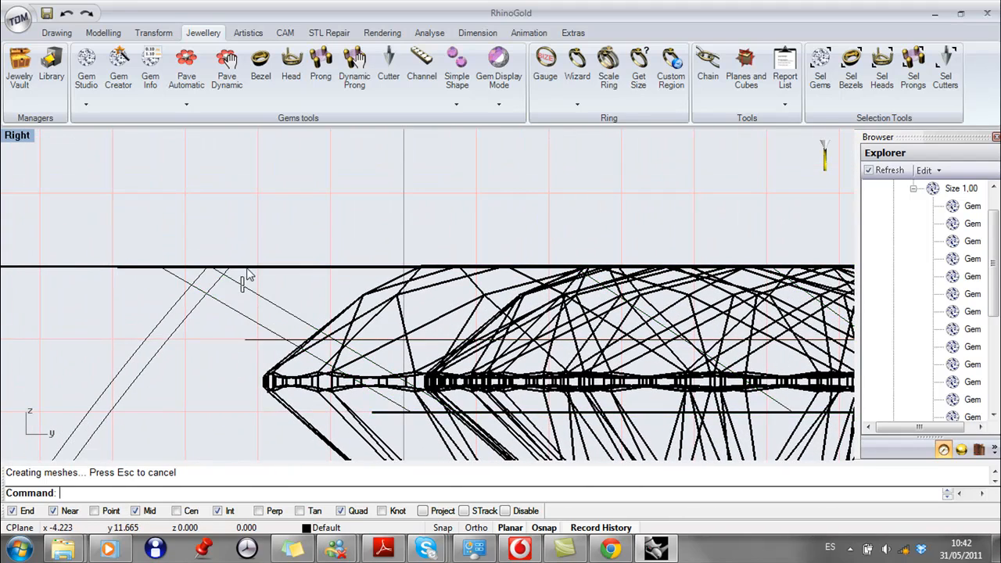
{"action": "mouse_move", "coordinate": [245, 291]}
{"action": "left_mouse_down"}
{"action": "mouse_move", "coordinate": [245, 273]}
{"action": "mouse_move", "coordinate": [244, 283]}
{"action": "left_mouse_up"}
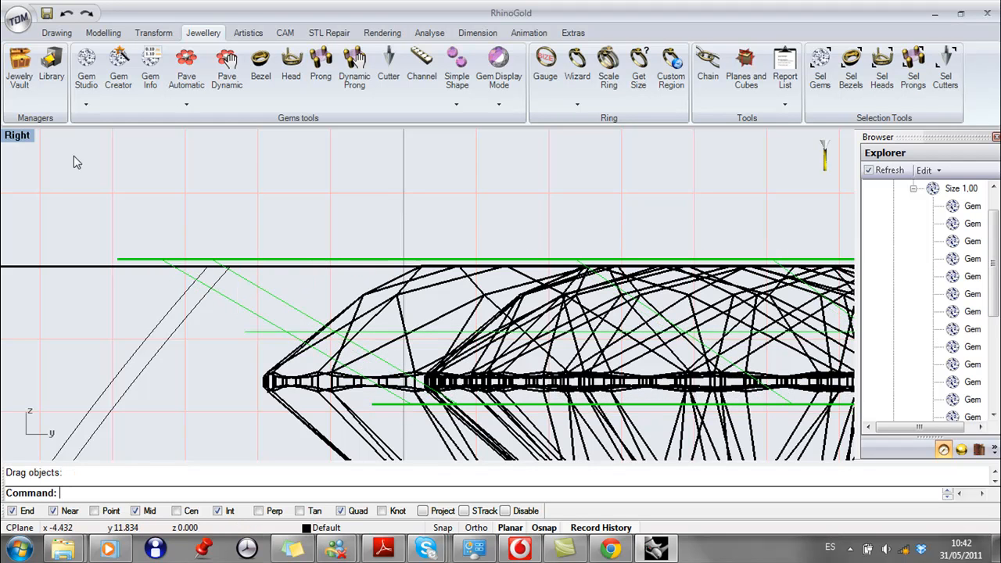
Step: Deselect the channel and examine its raised position on the ring's flat top in the maximised Perspective view
{"action": "double_click", "coordinate": [16, 134]}
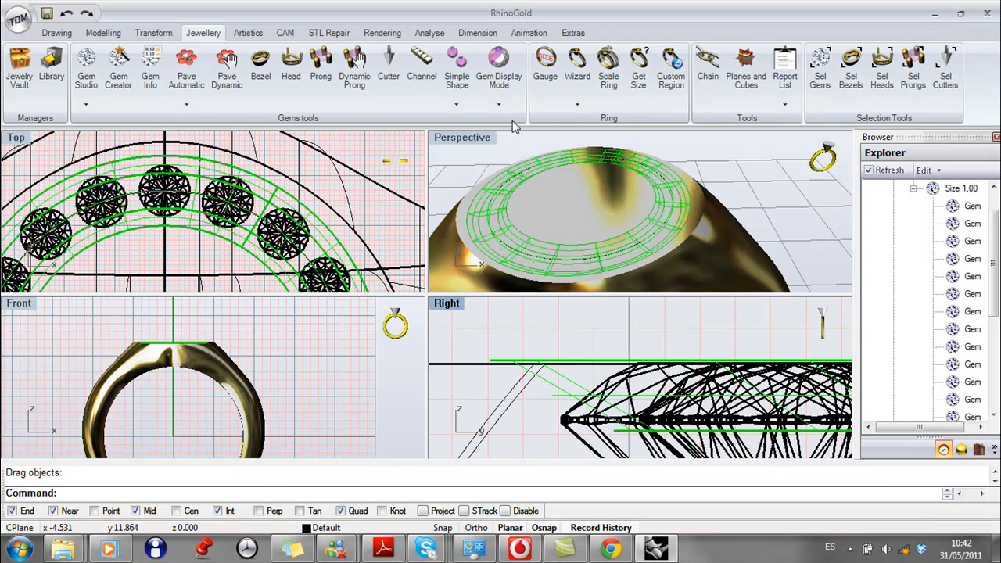
{"action": "double_click", "coordinate": [465, 136]}
{"action": "right_click_drag", "start_coordinate": [510, 174], "coordinate": [557, 231]}
{"action": "left_click", "coordinate": [557, 231]}
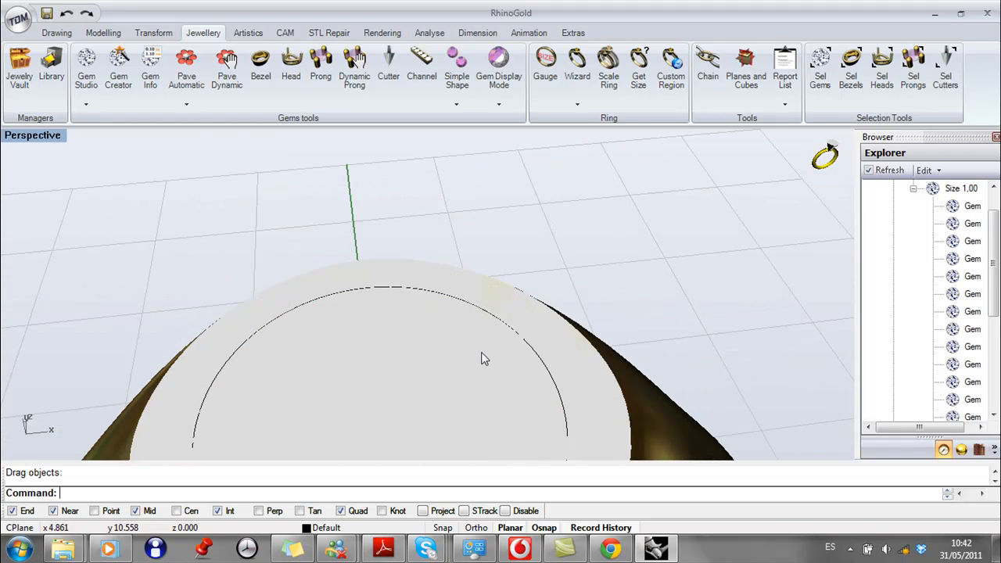
{"action": "scroll", "coordinate": [482, 374], "scroll_direction": "down", "scroll_amount": 6}
{"action": "right_click_drag", "start_coordinate": [482, 376], "coordinate": [470, 347]}
{"action": "right_click_drag", "start_coordinate": [451, 356], "coordinate": [429, 303], "text": "shift"}
Step: Subtract the raised channel solid from the ring body with a Dynamic Boolean Difference, deleting the originals
{"action": "left_click", "coordinate": [104, 37]}
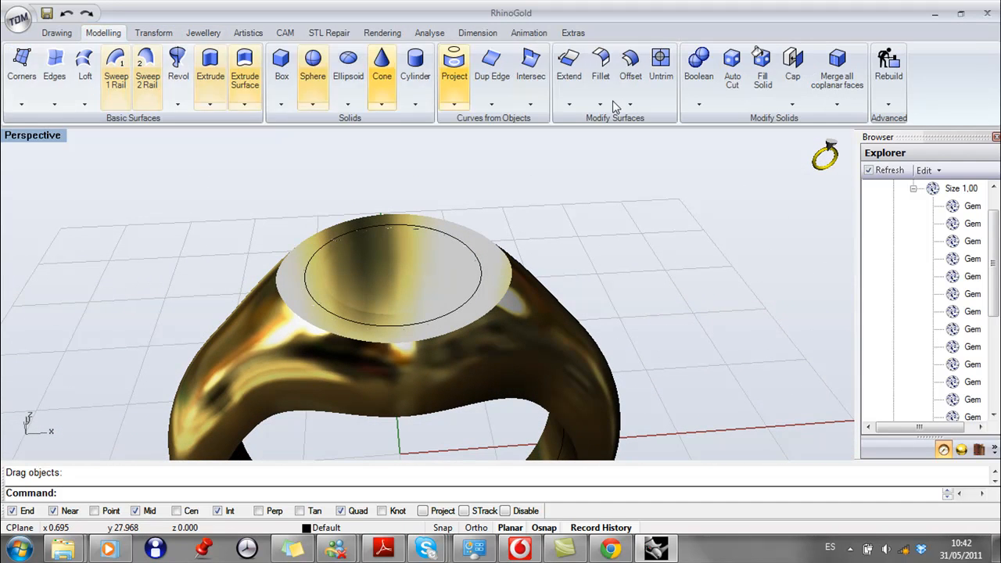
{"action": "left_click", "coordinate": [698, 66]}
{"action": "left_click", "coordinate": [250, 174]}
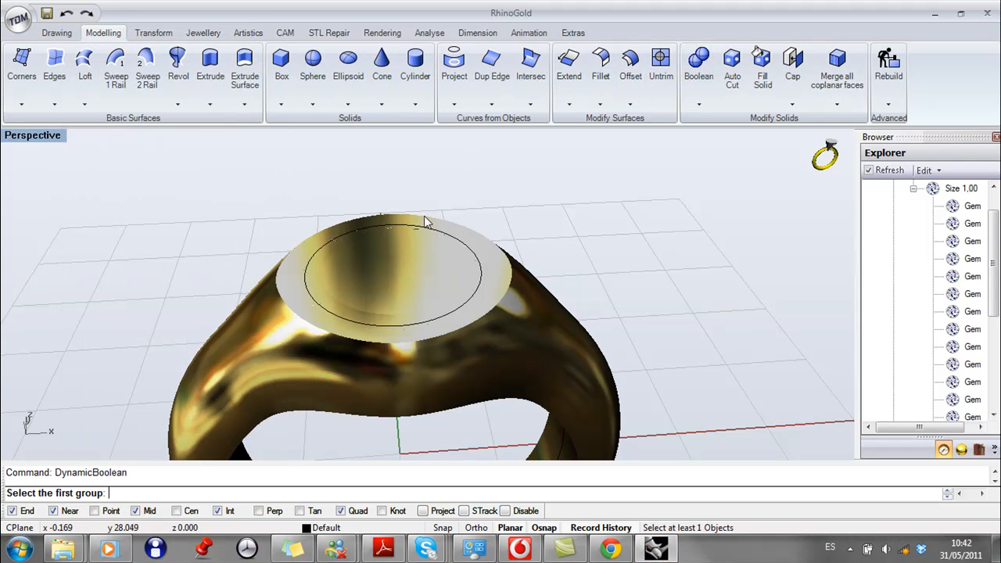
{"action": "left_click", "coordinate": [534, 309]}
{"action": "key", "text": "Return"}
{"action": "left_click", "coordinate": [241, 271]}
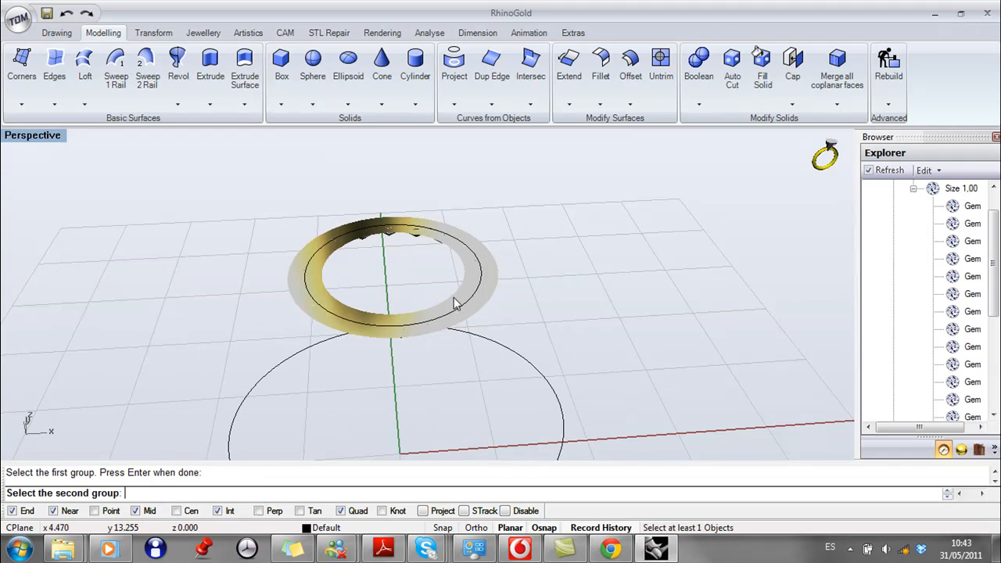
{"action": "scroll", "coordinate": [508, 303], "scroll_direction": "up", "scroll_amount": 5}
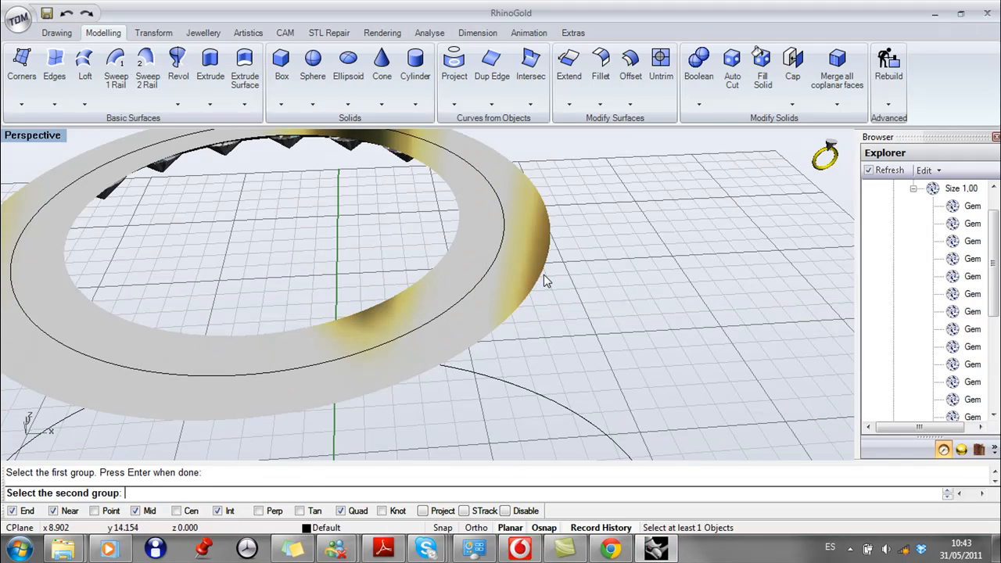
{"action": "left_click", "coordinate": [541, 280]}
{"action": "key", "text": "Return"}
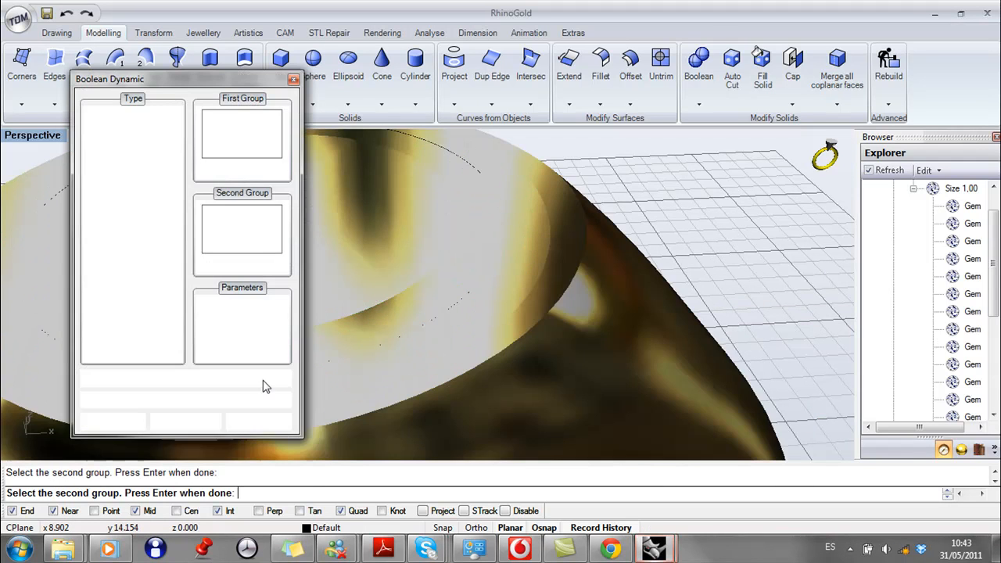
{"action": "left_click", "coordinate": [187, 379]}
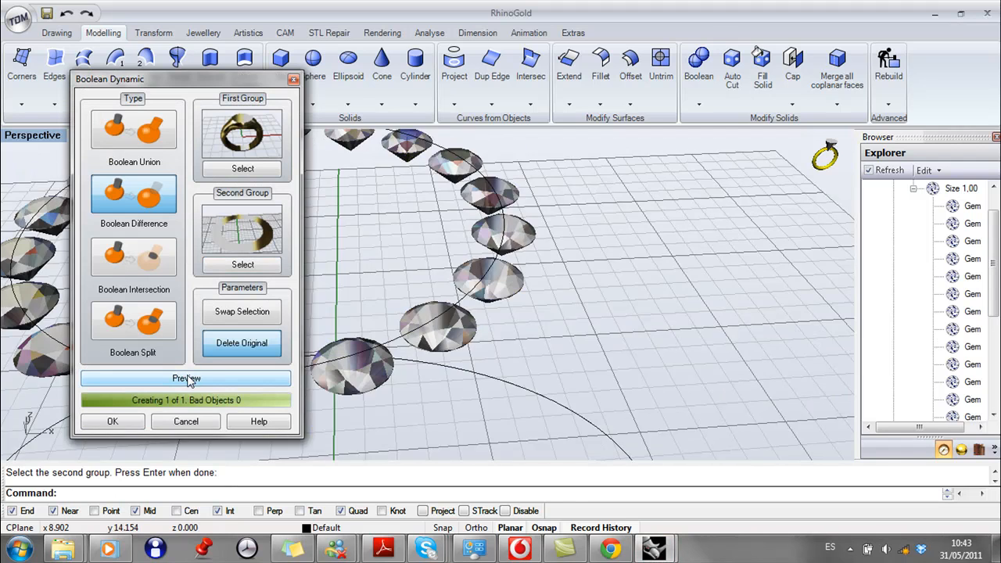
{"action": "left_click", "coordinate": [113, 421]}
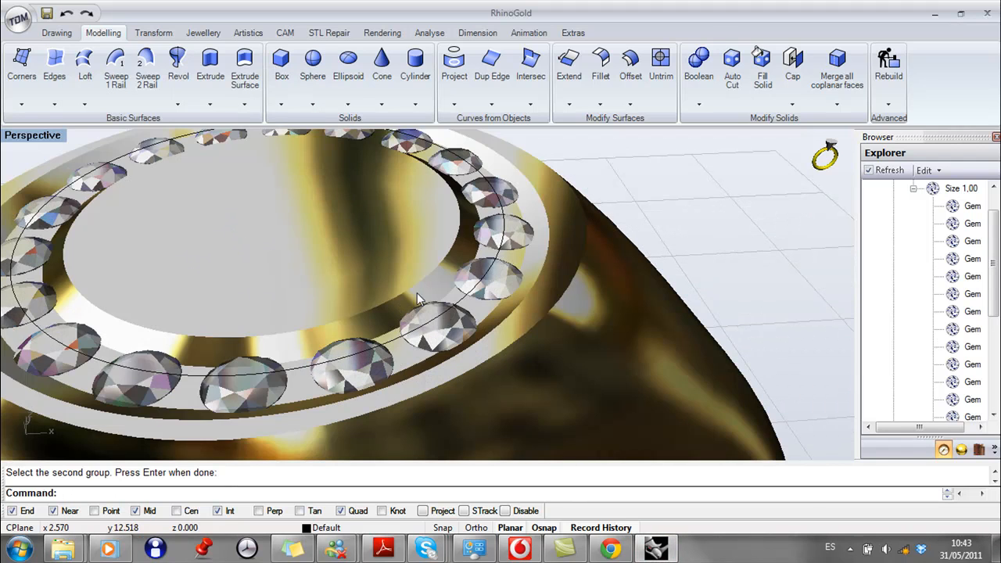
Step: Maximise the Top view, select the gem at the top centre of the circle and switch the view to rendered display
{"action": "scroll", "coordinate": [399, 305], "scroll_direction": "down", "scroll_amount": 5}
{"action": "right_click_drag", "start_coordinate": [466, 259], "coordinate": [442, 362]}
{"action": "double_click", "coordinate": [51, 137]}
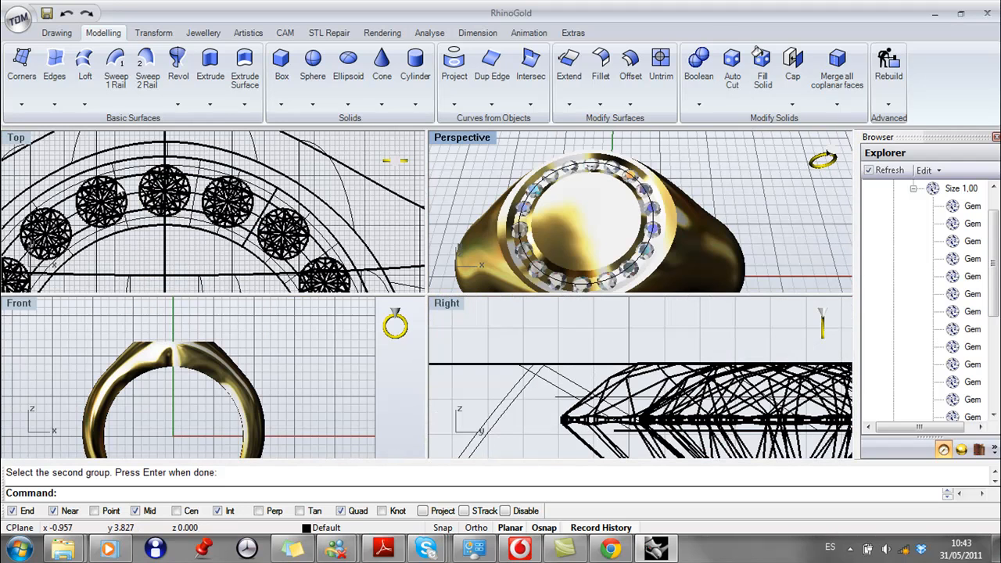
{"action": "left_click", "coordinate": [22, 138]}
{"action": "double_click", "coordinate": [22, 138]}
{"action": "scroll", "coordinate": [485, 274], "scroll_direction": "down", "scroll_amount": 5}
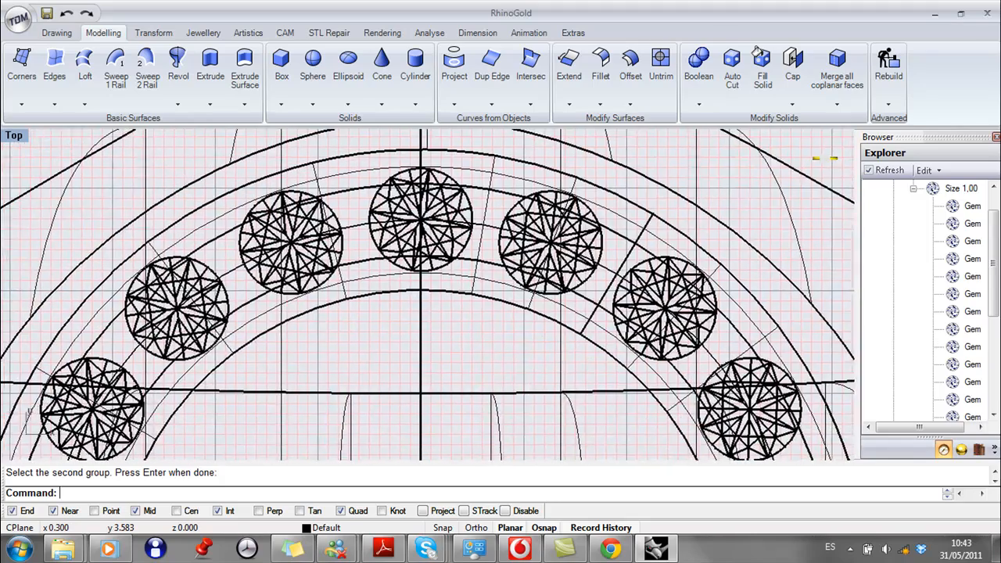
{"action": "scroll", "coordinate": [486, 276], "scroll_direction": "up", "scroll_amount": 2}
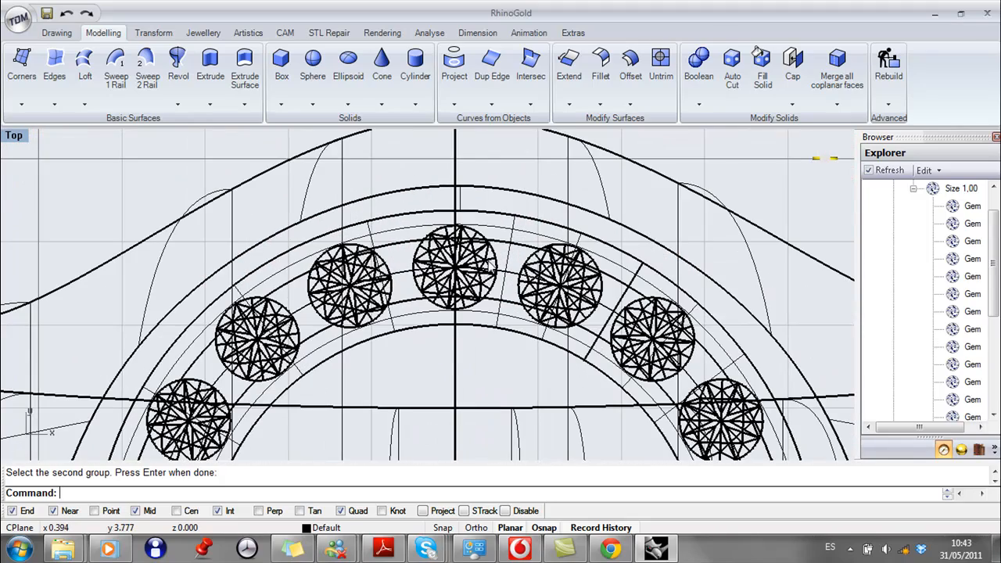
{"action": "left_click", "coordinate": [488, 274]}
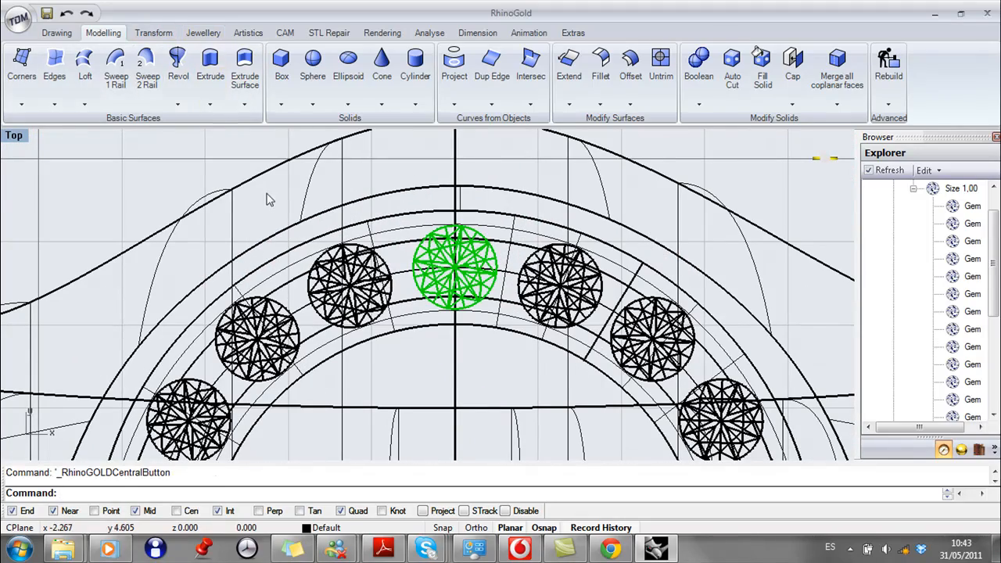
{"action": "middle_click", "coordinate": [501, 266]}
{"action": "left_click", "coordinate": [462, 311]}
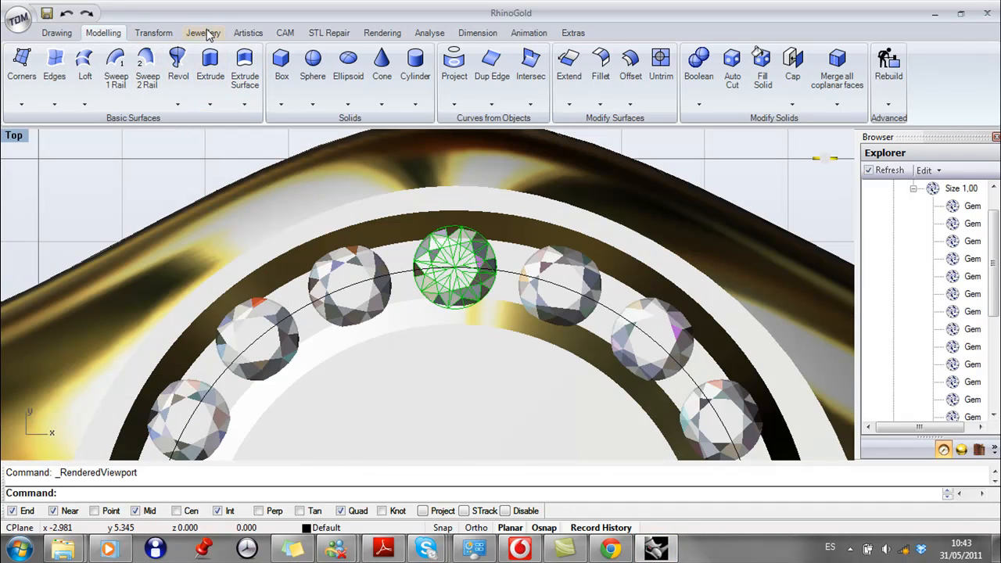
Step: Open Prong Studio and load the selected gem so that prongs are previewed around it
{"action": "left_click", "coordinate": [203, 33]}
{"action": "left_click", "coordinate": [321, 69]}
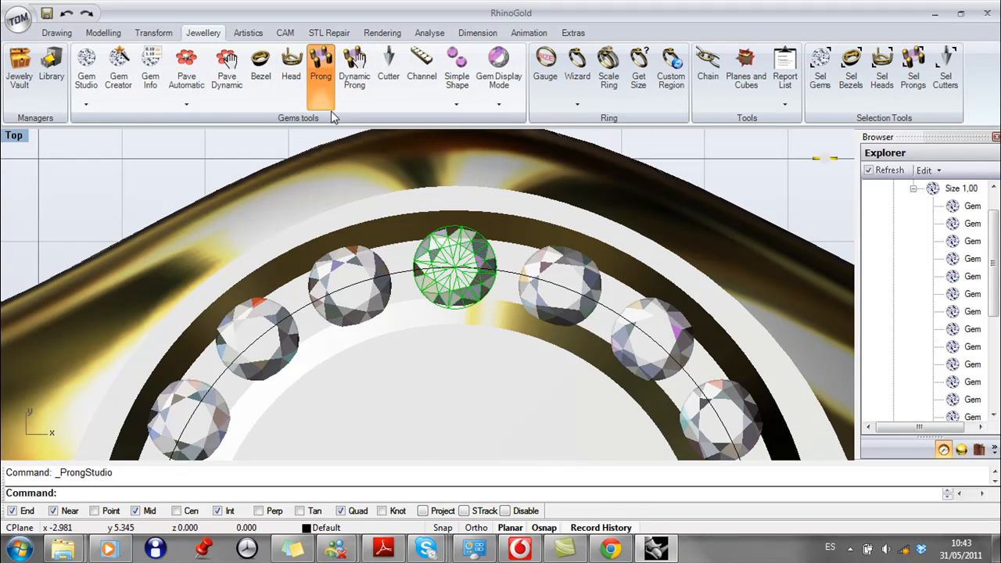
{"action": "left_click_drag", "start_coordinate": [504, 91], "coordinate": [770, 91]}
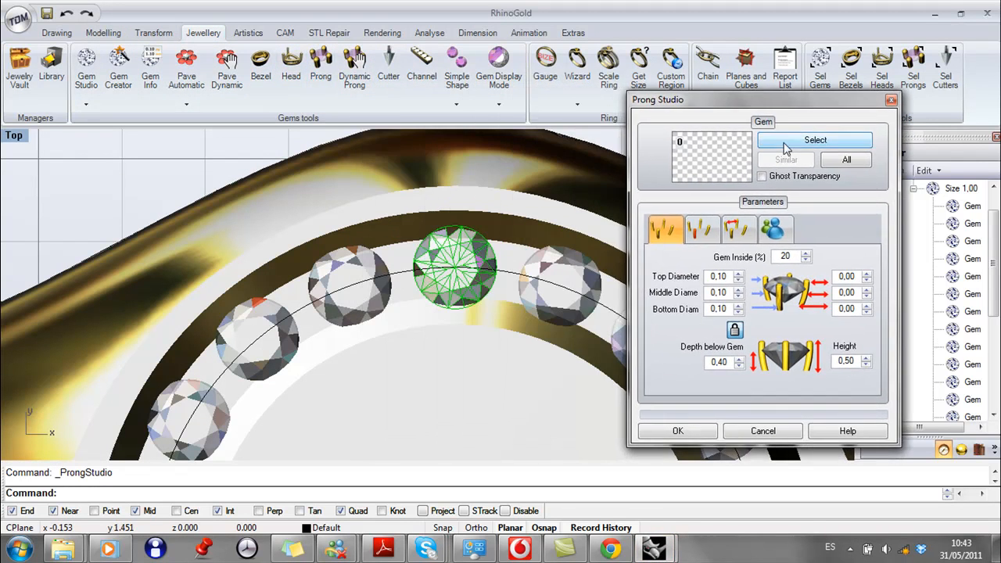
{"action": "left_click", "coordinate": [792, 139]}
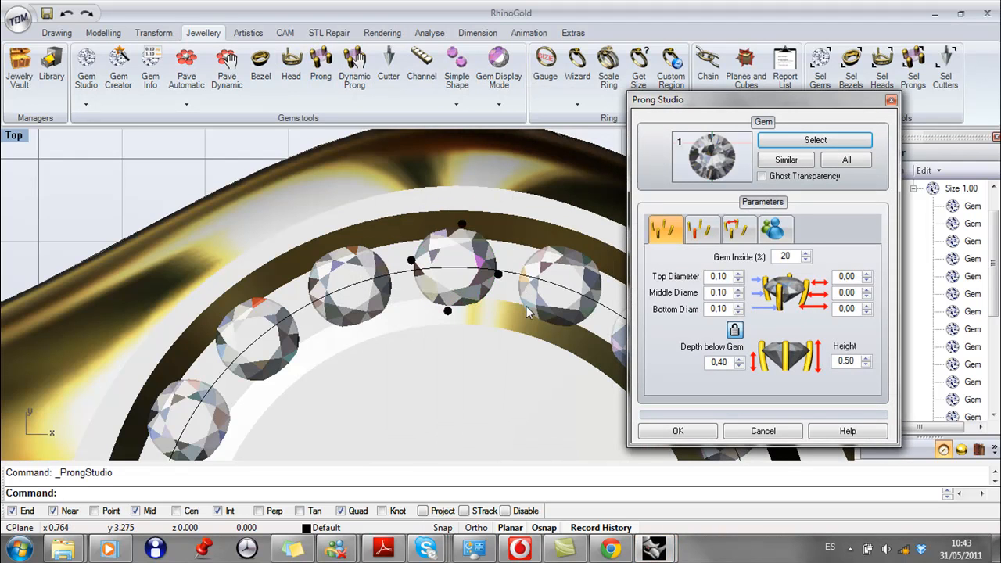
Step: Try prong diameters of 0,50, settle on 0,40 for top, middle and bottom, and choose the rounded-tip prong type
{"action": "left_click", "coordinate": [738, 274]}
{"action": "left_click", "coordinate": [738, 273]}
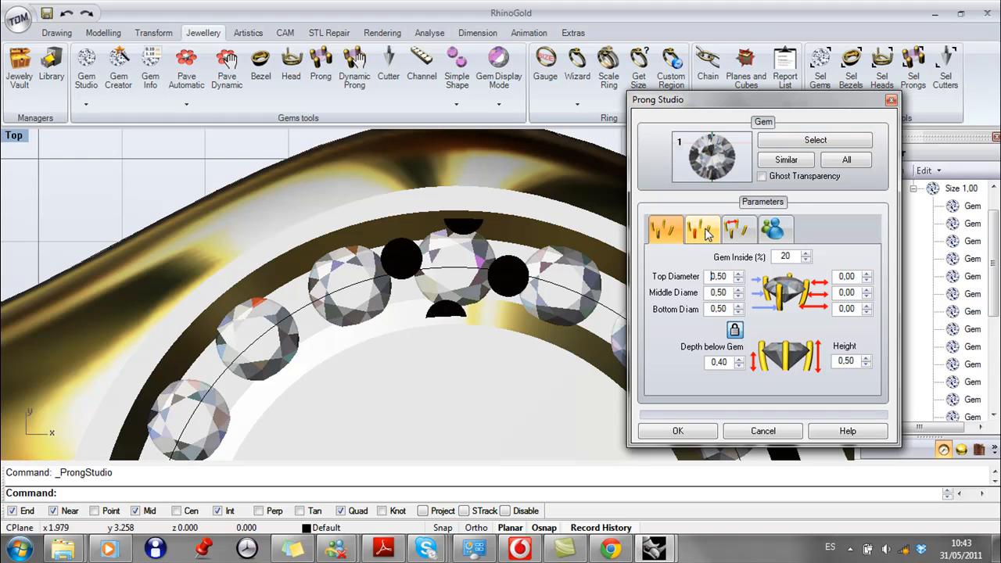
{"action": "left_click", "coordinate": [706, 233]}
{"action": "left_click", "coordinate": [664, 230]}
{"action": "double_click", "coordinate": [730, 275]}
{"action": "type", "text": "0,40"}
{"action": "key", "text": "Return"}
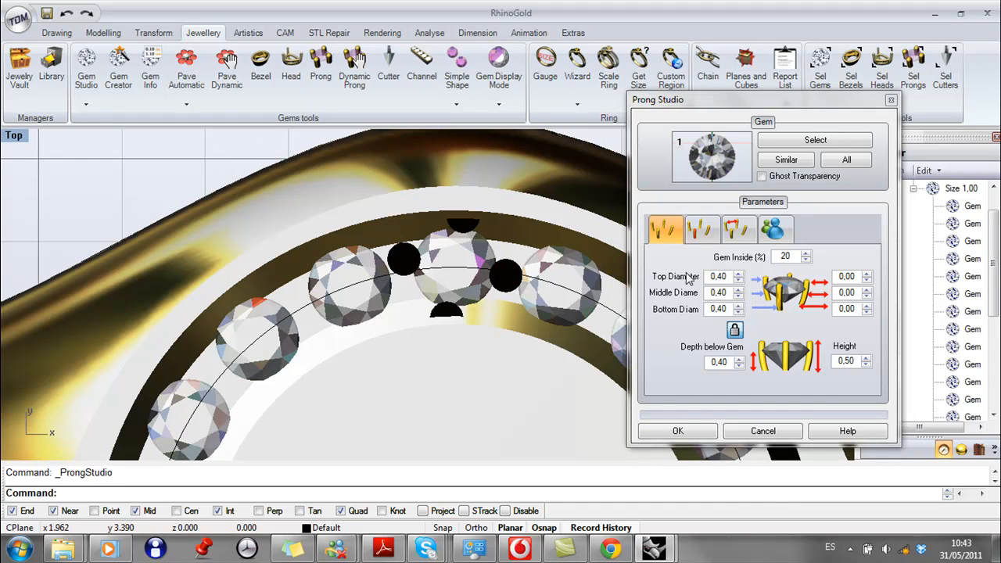
{"action": "left_click", "coordinate": [701, 229]}
{"action": "left_click", "coordinate": [706, 322]}
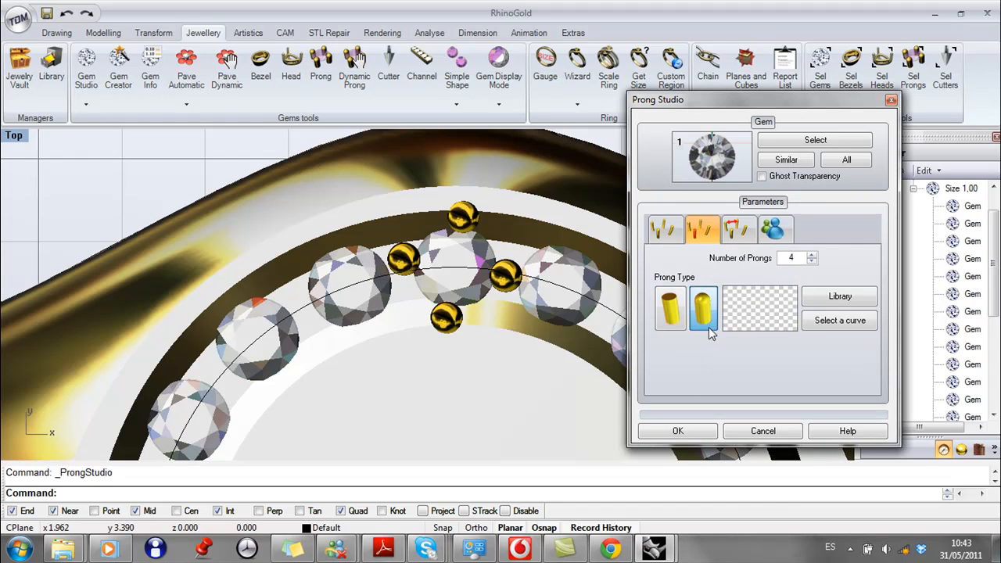
Step: Link the movement of all four prongs and shift them around the gem with Move values of 6,0 and 12,5
{"action": "left_click", "coordinate": [736, 229]}
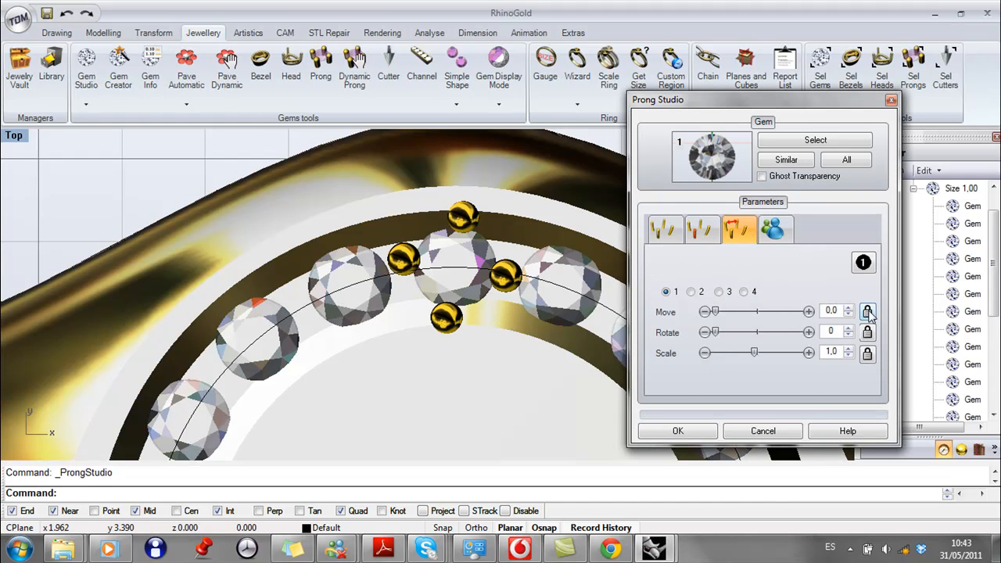
{"action": "left_click", "coordinate": [808, 312]}
{"action": "left_click", "coordinate": [808, 312]}
{"action": "left_click", "coordinate": [808, 312]}
{"action": "left_click", "coordinate": [809, 312]}
{"action": "left_click", "coordinate": [808, 312]}
{"action": "left_click", "coordinate": [808, 312]}
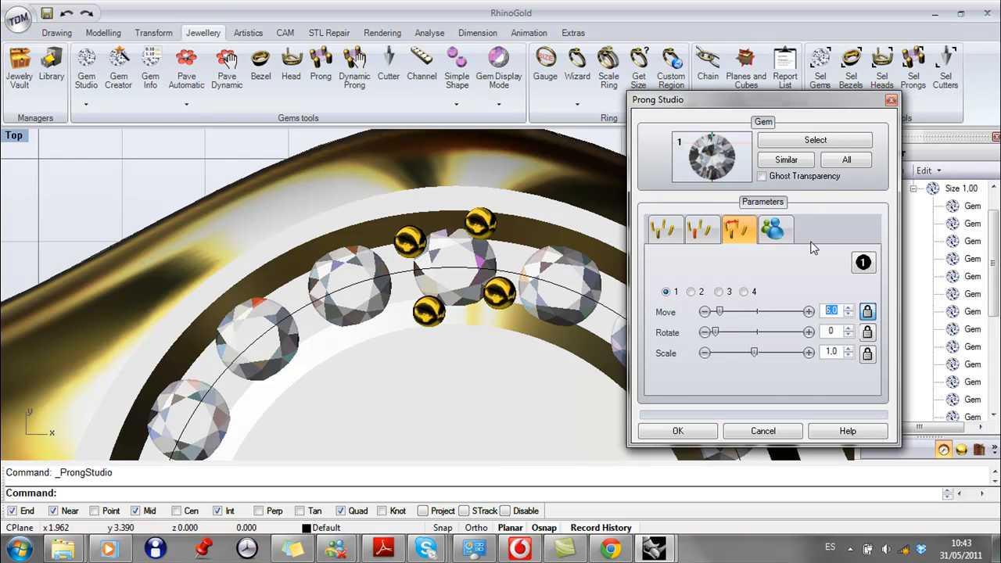
{"action": "type", "text": "12,5"}
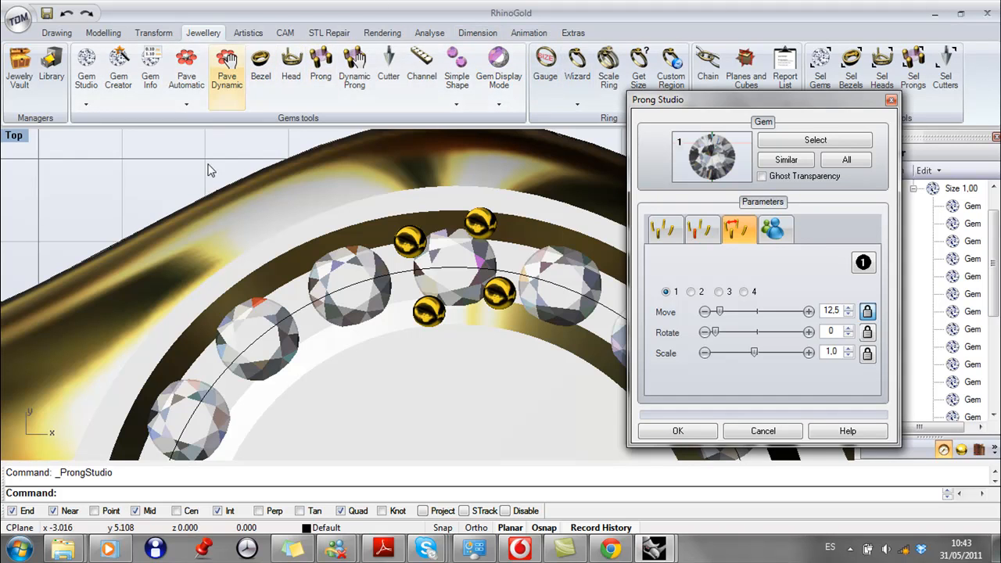
{"action": "key", "text": "Return"}
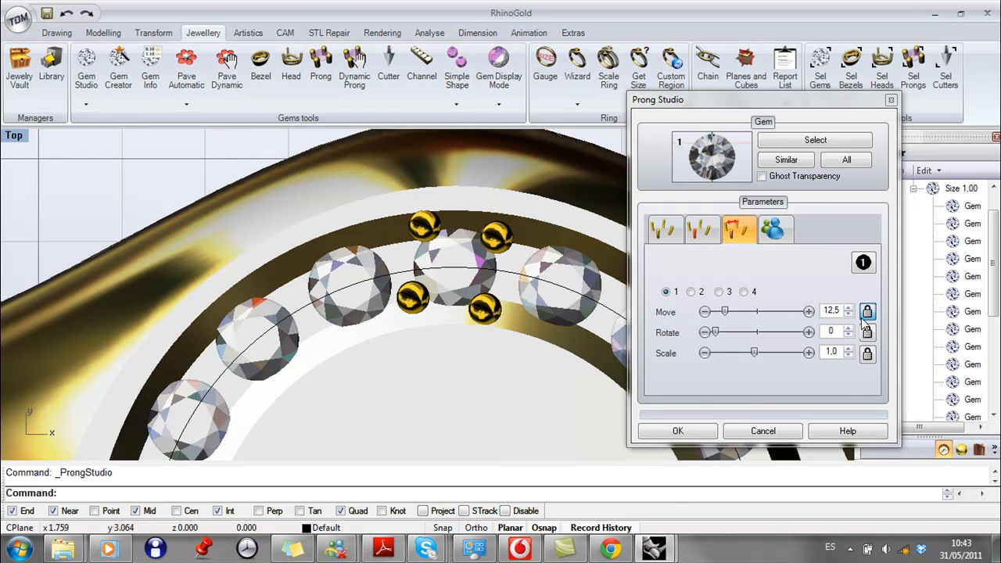
Step: Reduce the linked prongs' Move value to 9,5 and check their spacing around the gem
{"action": "left_click", "coordinate": [849, 314]}
{"action": "left_click", "coordinate": [849, 315]}
{"action": "left_click", "coordinate": [848, 315]}
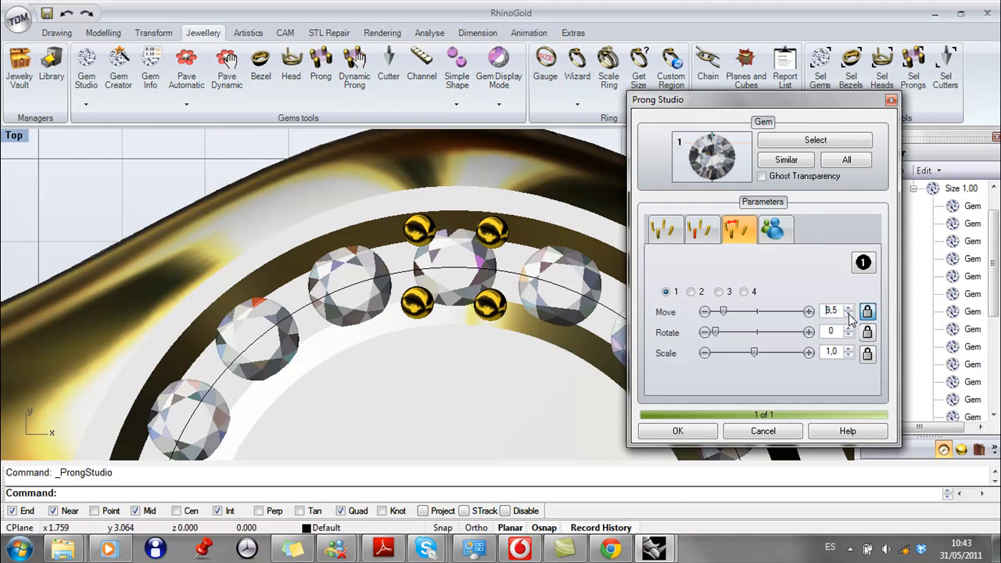
{"action": "left_click", "coordinate": [848, 314]}
{"action": "right_click_drag", "start_coordinate": [554, 307], "coordinate": [497, 293]}
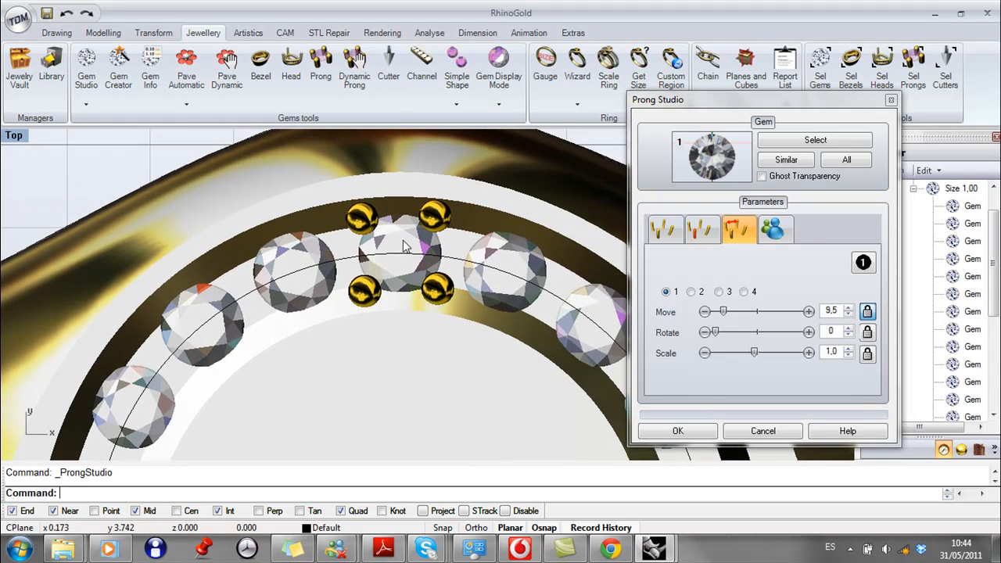
{"action": "scroll", "coordinate": [425, 260], "scroll_direction": "up", "scroll_amount": 4}
{"action": "scroll", "coordinate": [440, 278], "scroll_direction": "down", "scroll_amount": 3}
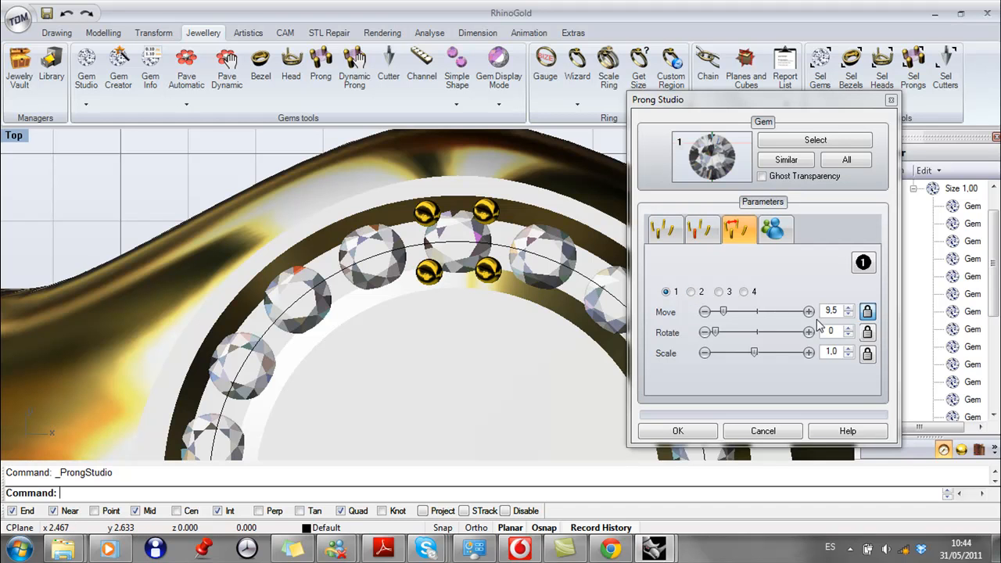
Step: Try a Gem Inside value of 15%, then raise it to 25%
{"action": "left_click", "coordinate": [659, 233]}
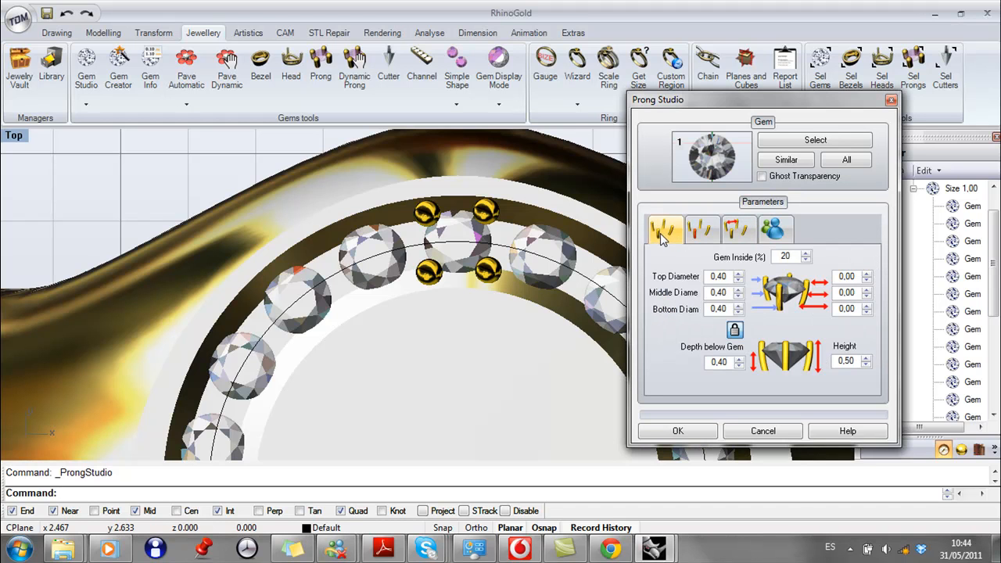
{"action": "left_click", "coordinate": [805, 260]}
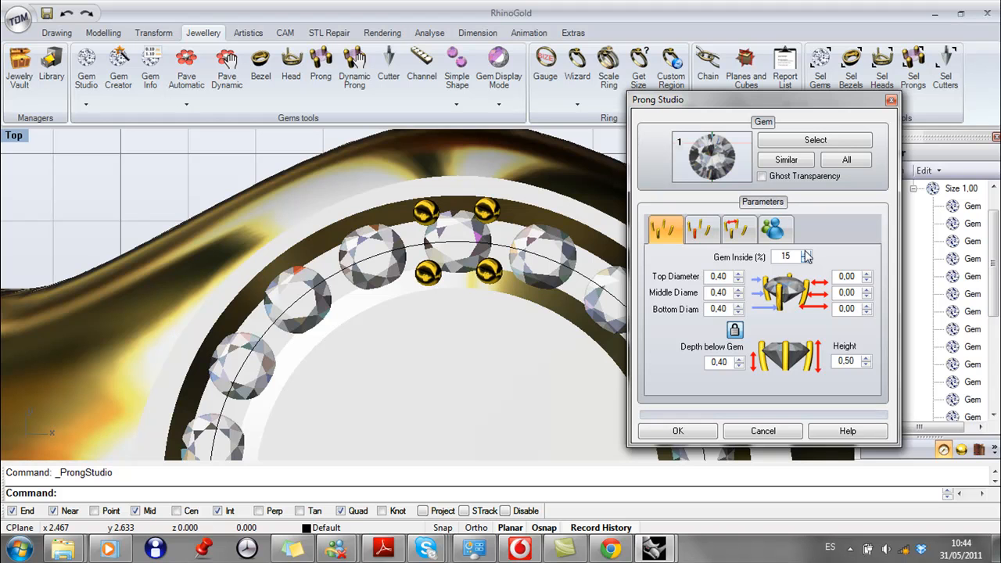
{"action": "left_click", "coordinate": [806, 253]}
{"action": "left_click", "coordinate": [806, 254]}
{"action": "right_click_drag", "start_coordinate": [507, 261], "coordinate": [460, 274]}
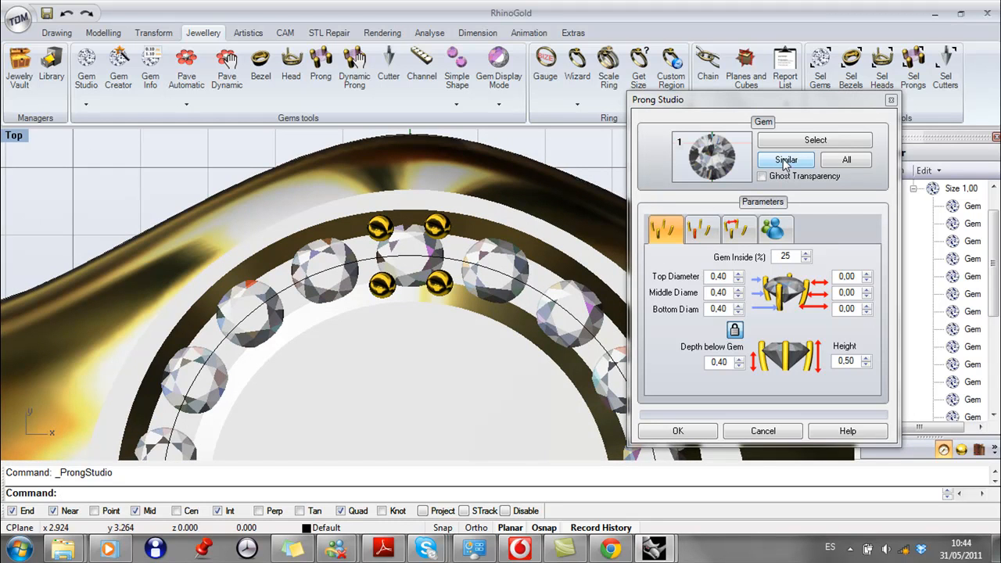
Step: Extend the prongs to all similar gems in the circle and create them with Gem Inside set to 30%
{"action": "left_click", "coordinate": [786, 161]}
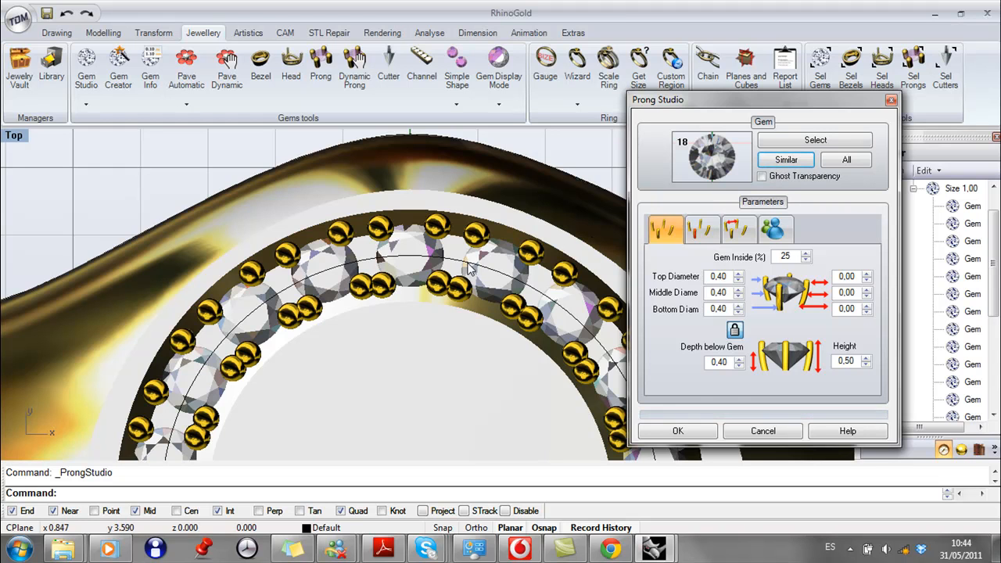
{"action": "left_click", "coordinate": [805, 253]}
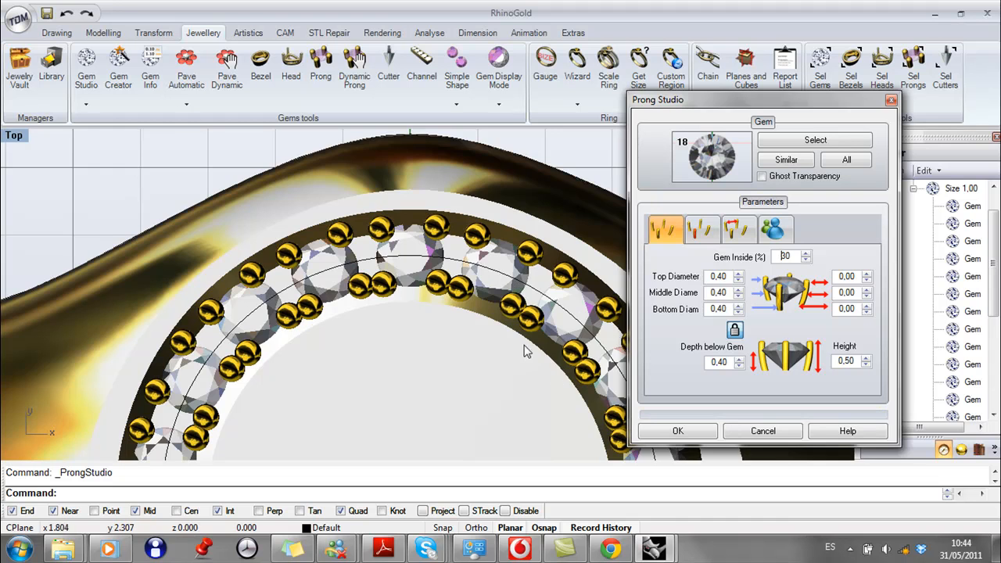
{"action": "scroll", "coordinate": [492, 233], "scroll_direction": "up", "scroll_amount": 3}
{"action": "scroll", "coordinate": [493, 238], "scroll_direction": "down", "scroll_amount": 3}
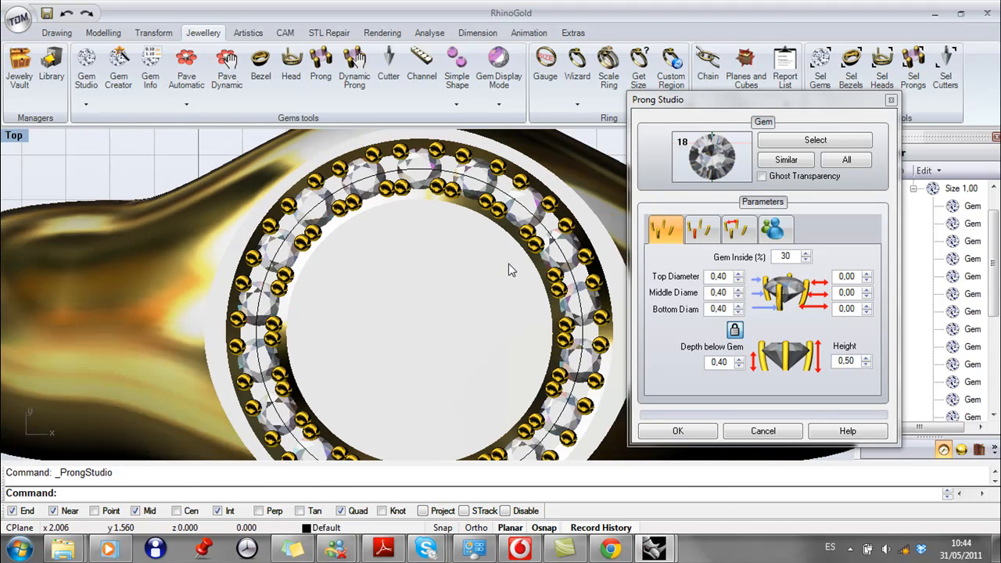
{"action": "scroll", "coordinate": [512, 270], "scroll_direction": "down", "scroll_amount": 2}
{"action": "right_click_drag", "start_coordinate": [534, 373], "coordinate": [521, 292]}
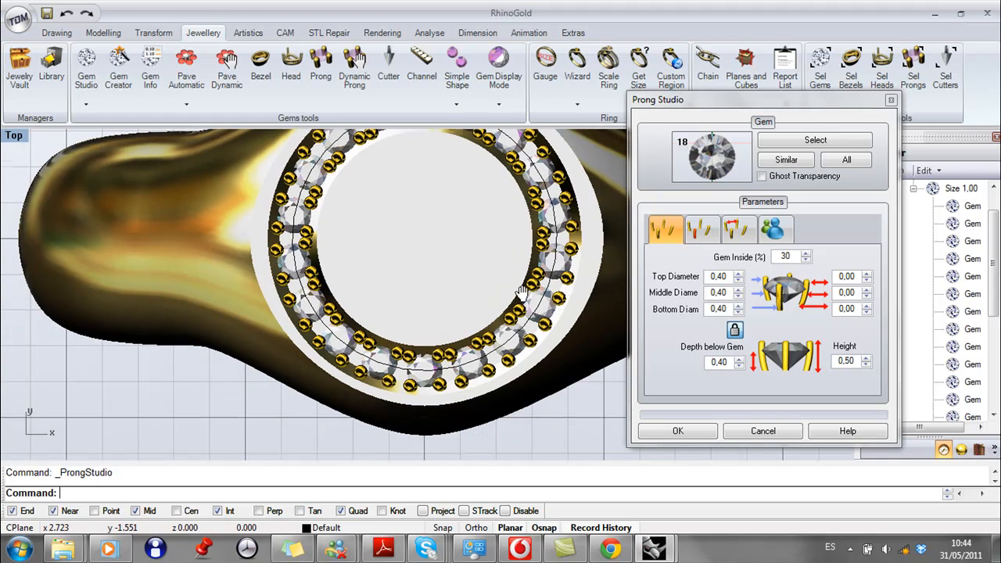
{"action": "left_click", "coordinate": [686, 435]}
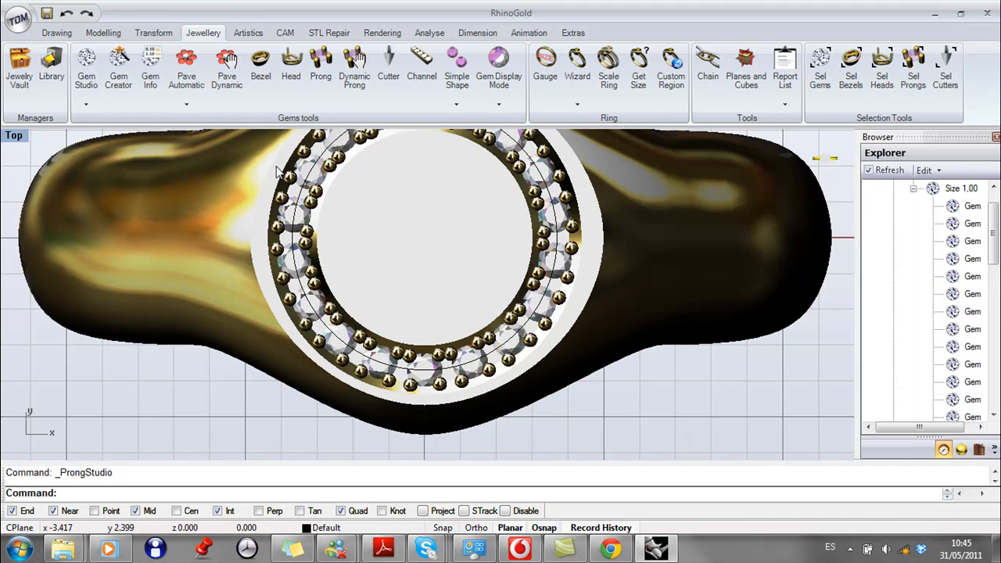
Step: Examine the whole ring with its prongs in the Top view and return to the four-view layout
{"action": "scroll", "coordinate": [436, 151], "scroll_direction": "down", "scroll_amount": 6}
{"action": "right_click_drag", "start_coordinate": [405, 197], "coordinate": [375, 270]}
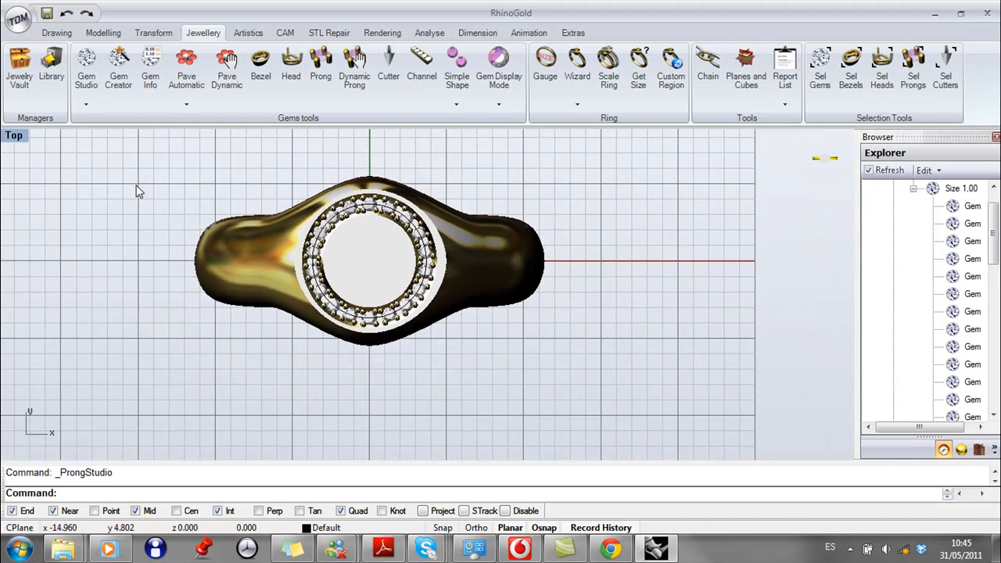
{"action": "double_click", "coordinate": [13, 138]}
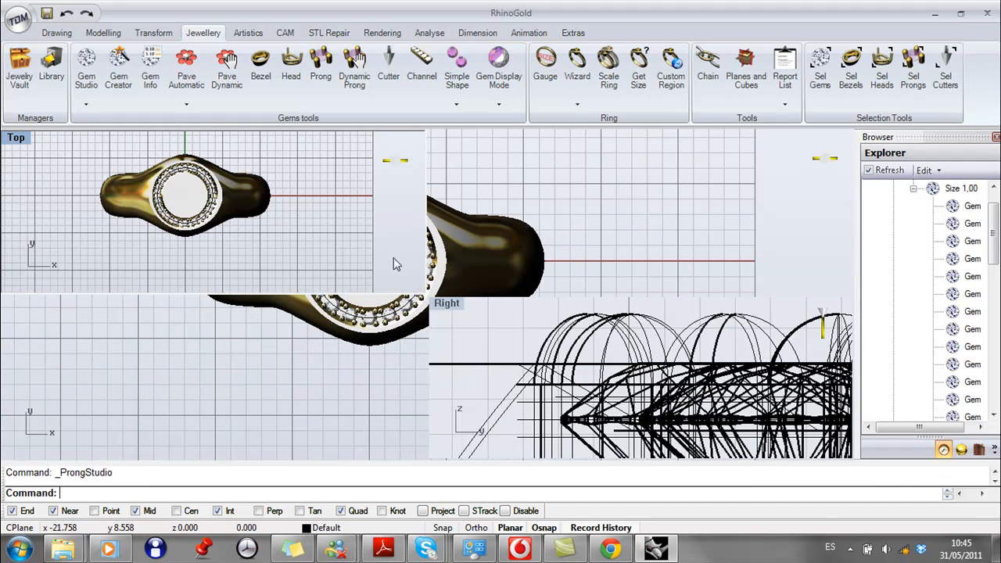
Step: Duplicate the circular edge of the flat disc inside the gem channel as a curve
{"action": "right_click_drag", "start_coordinate": [330, 209], "coordinate": [326, 202]}
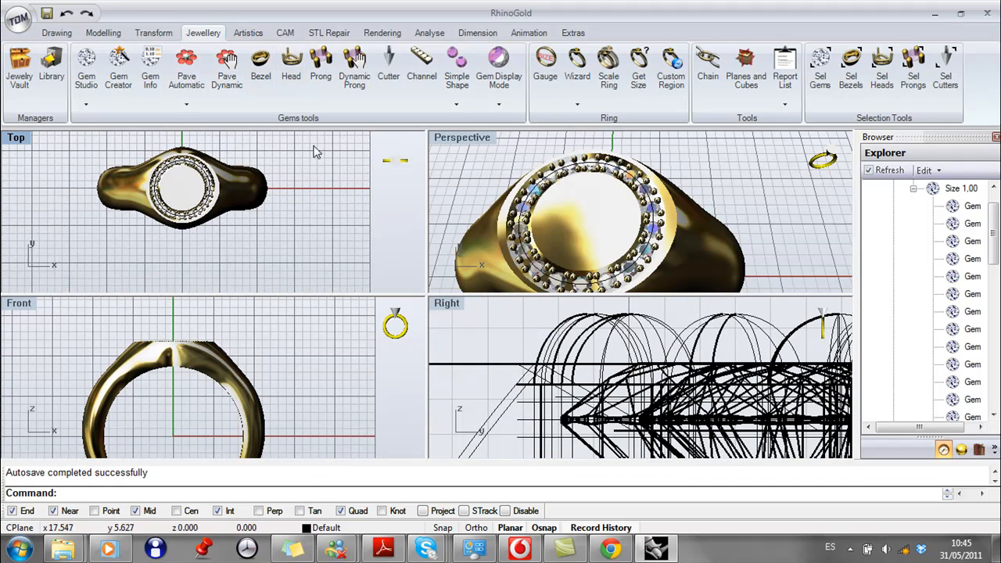
{"action": "right_click_drag", "start_coordinate": [182, 208], "coordinate": [202, 238]}
{"action": "left_click", "coordinate": [470, 139]}
{"action": "double_click", "coordinate": [470, 139]}
{"action": "right_click_drag", "start_coordinate": [379, 278], "coordinate": [396, 260]}
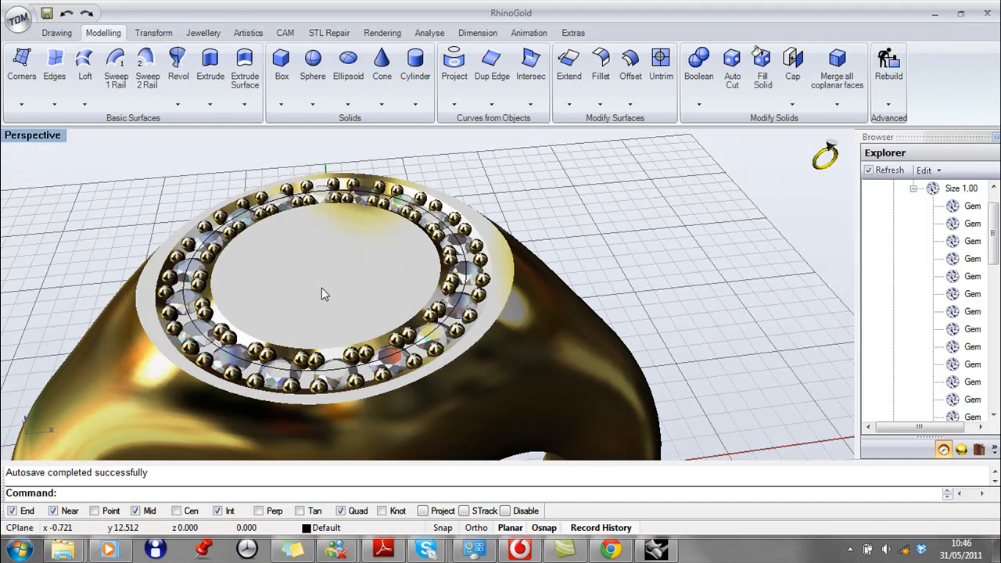
{"action": "left_click", "coordinate": [487, 80]}
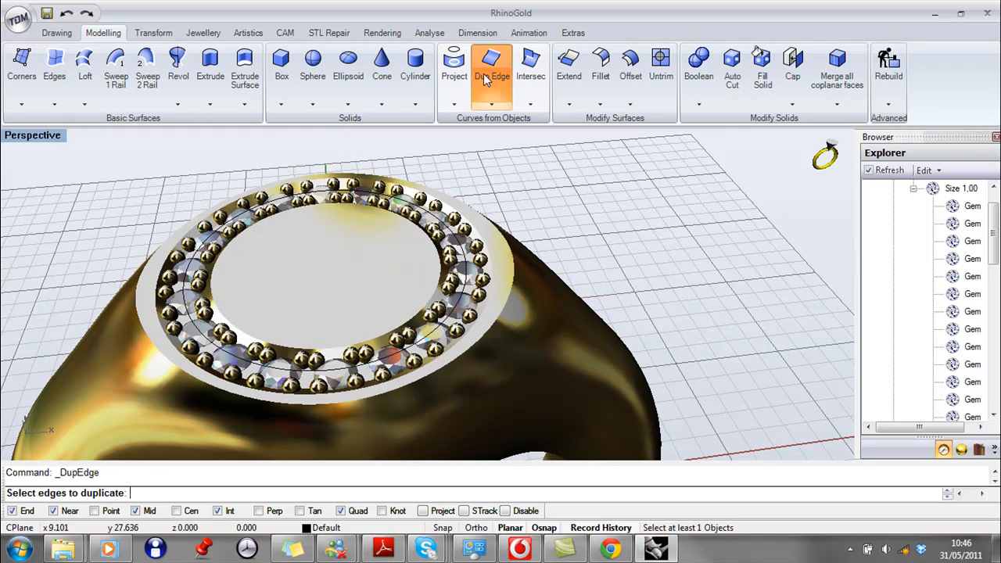
{"action": "left_click", "coordinate": [441, 266]}
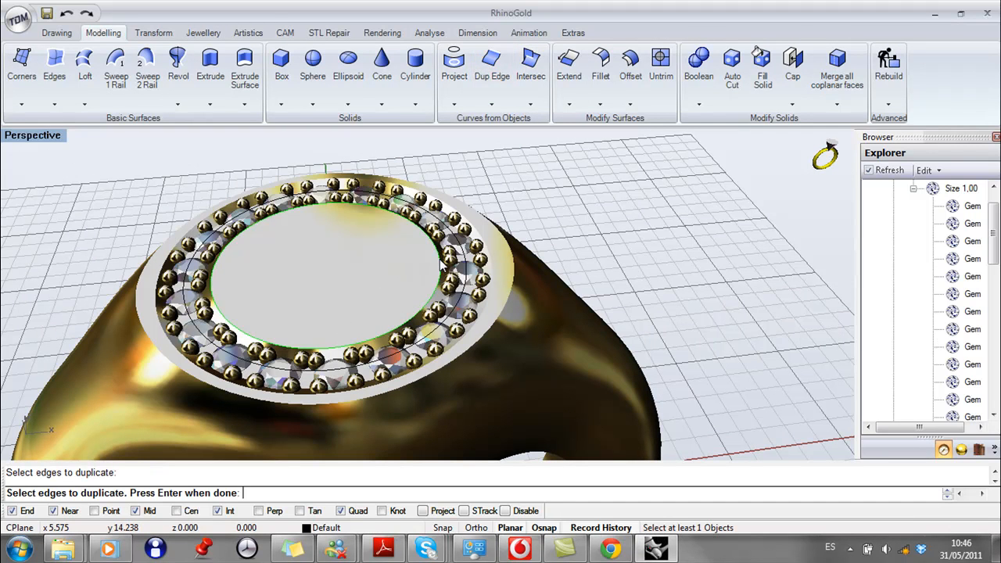
{"action": "key", "text": "Return"}
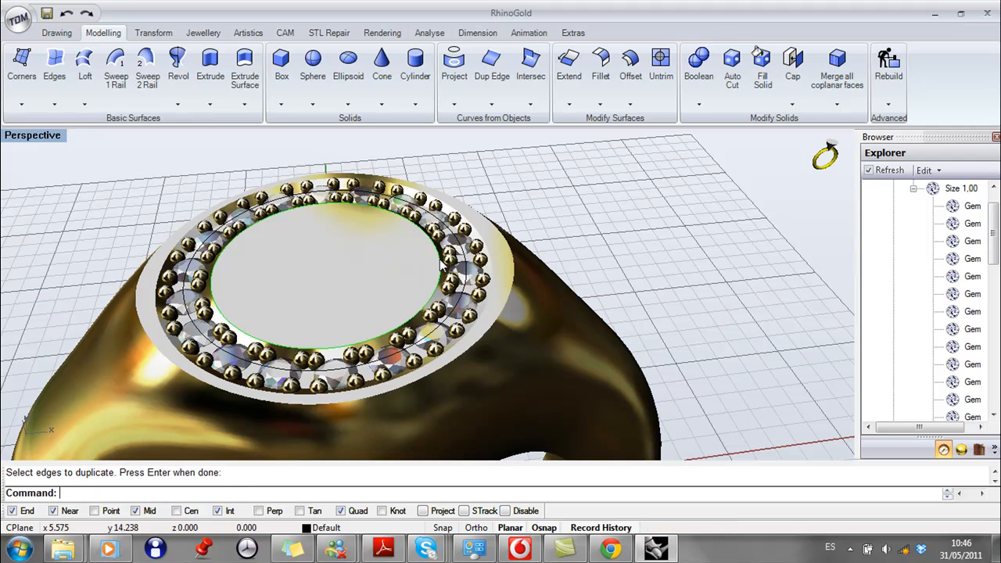
Step: Hide everything except the duplicated circle and show it in a maximized Top view
{"action": "middle_click", "coordinate": [448, 279]}
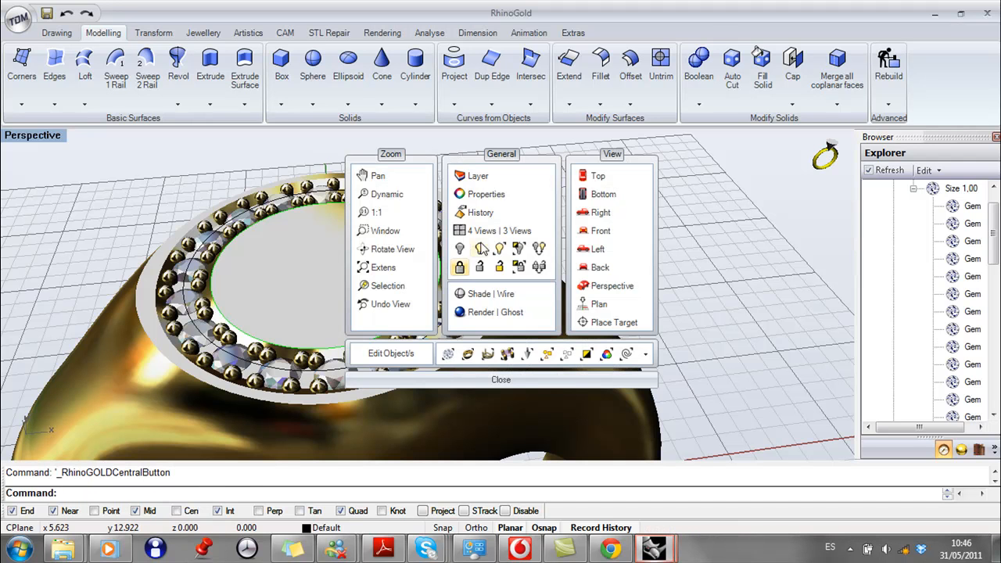
{"action": "left_click", "coordinate": [517, 250]}
{"action": "right_click_drag", "start_coordinate": [518, 250], "coordinate": [32, 172]}
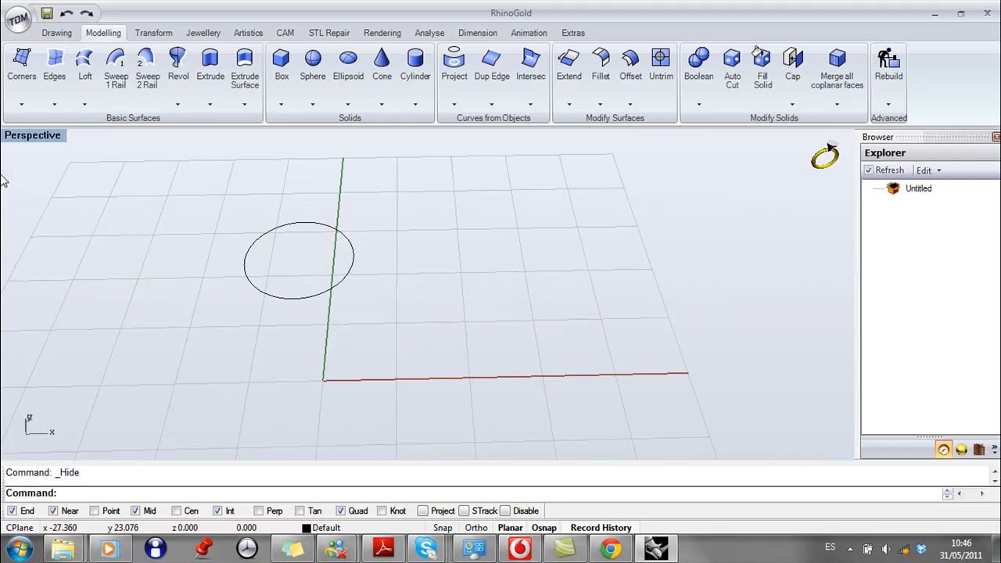
{"action": "double_click", "coordinate": [40, 137]}
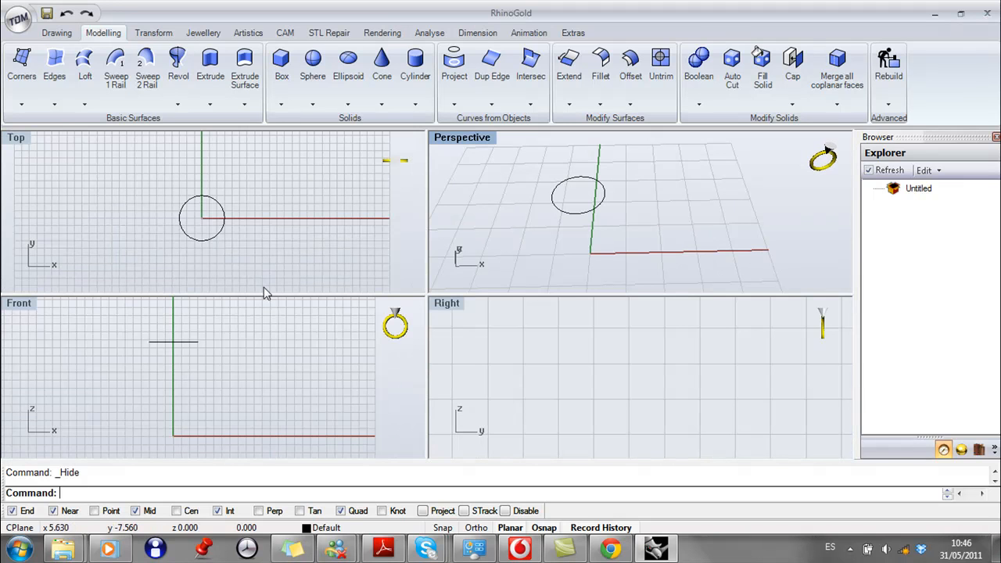
{"action": "double_click", "coordinate": [15, 137]}
{"action": "mouse_move", "coordinate": [210, 202]}
{"action": "right_mouse_down"}
{"action": "mouse_move", "coordinate": [196, 217]}
{"action": "mouse_move", "coordinate": [187, 184]}
{"action": "right_mouse_up"}
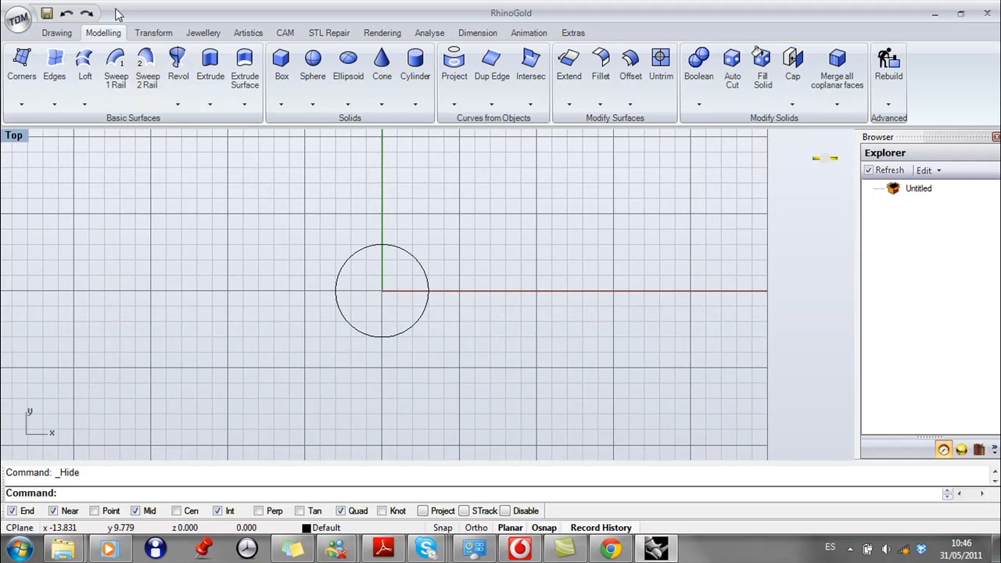
Step: Create the letter R as bold Edwardian Script ITC curves, 4 mm high, and place it over the circle
{"action": "left_click", "coordinate": [65, 32]}
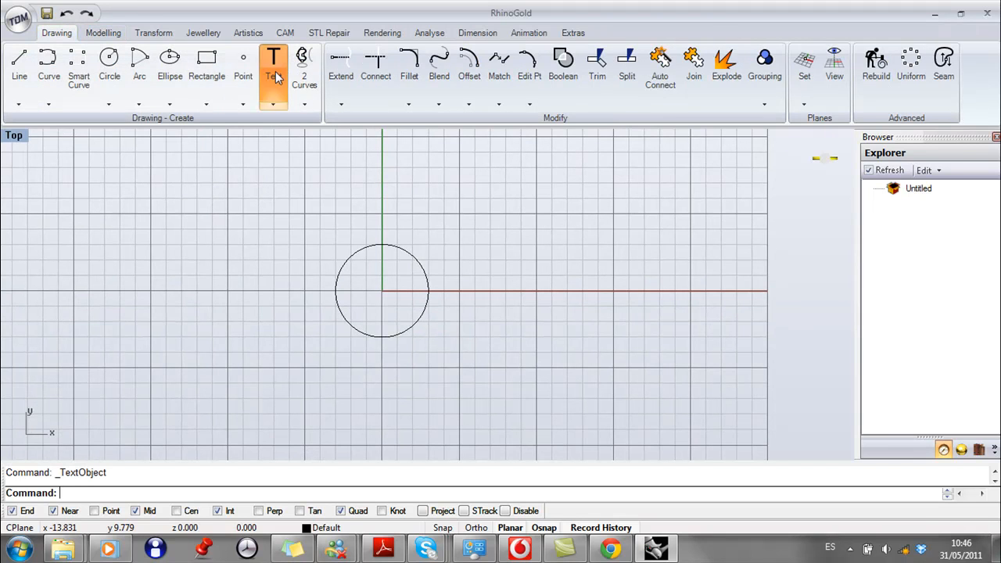
{"action": "left_click", "coordinate": [276, 66]}
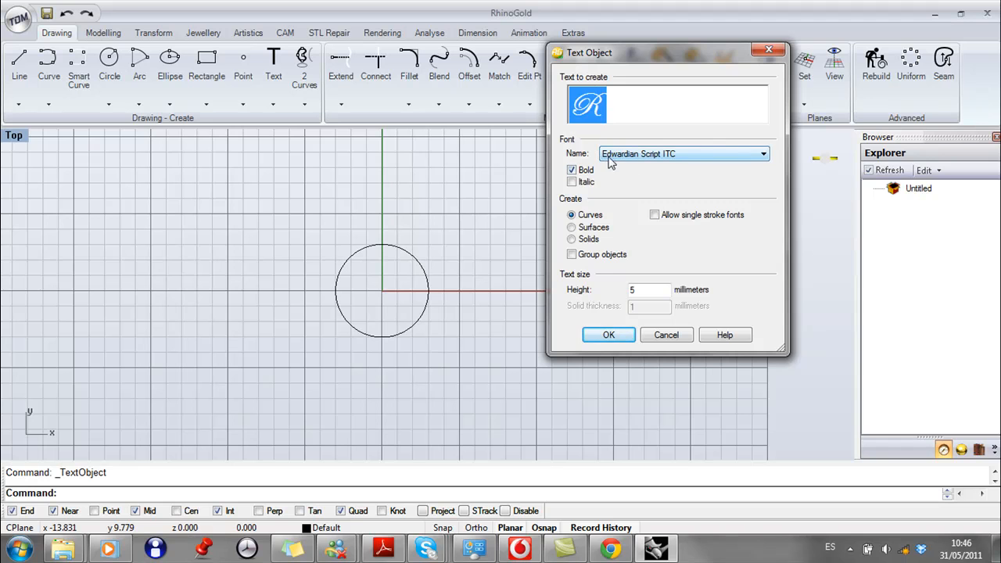
{"action": "left_click", "coordinate": [646, 292]}
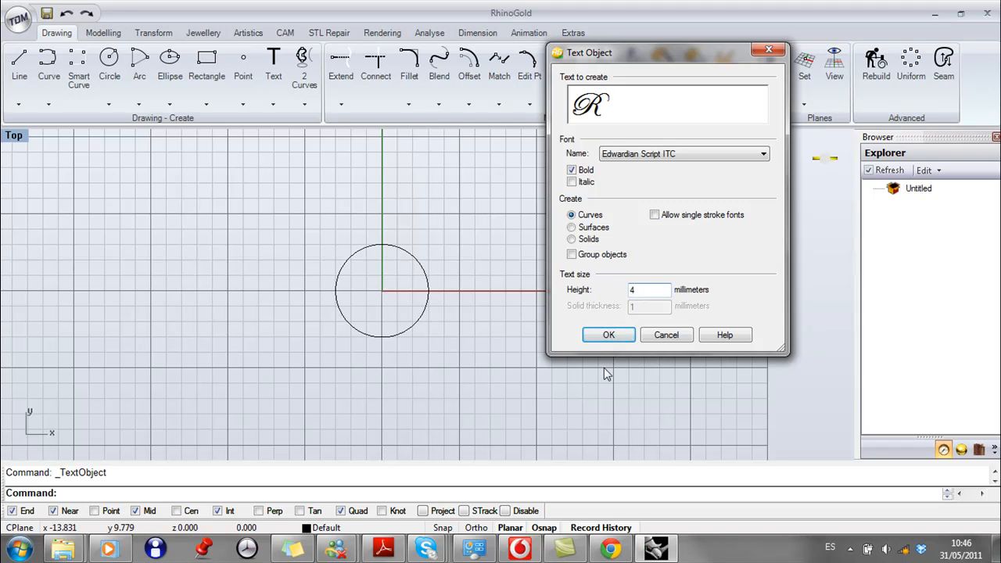
{"action": "left_click", "coordinate": [607, 336]}
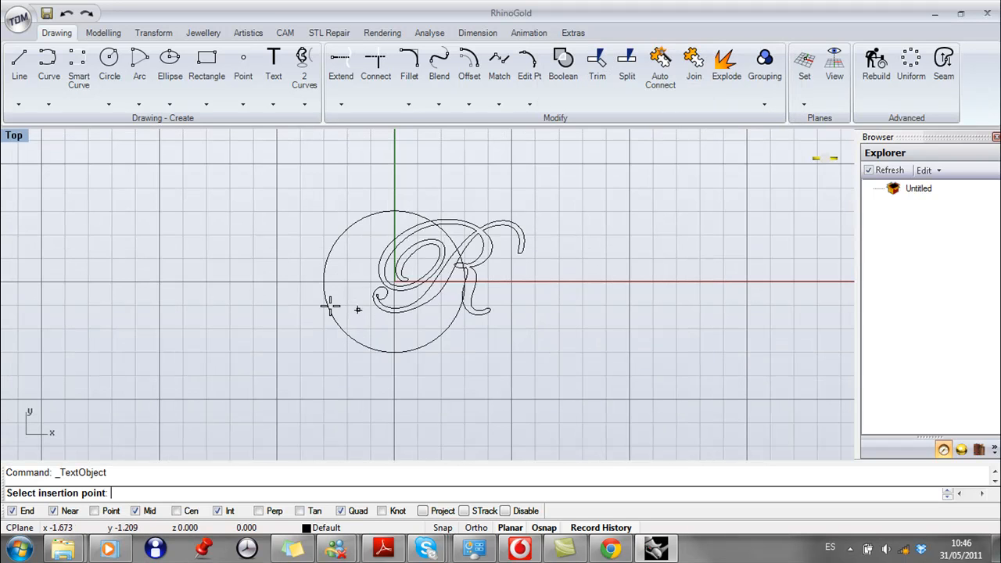
{"action": "left_click", "coordinate": [307, 320]}
Step: Scale the R curves down proportionally with the Gumball Transformer so the letter fits inside the circle
{"action": "left_click_drag", "start_coordinate": [275, 174], "coordinate": [560, 346]}
{"action": "left_click", "coordinate": [137, 36]}
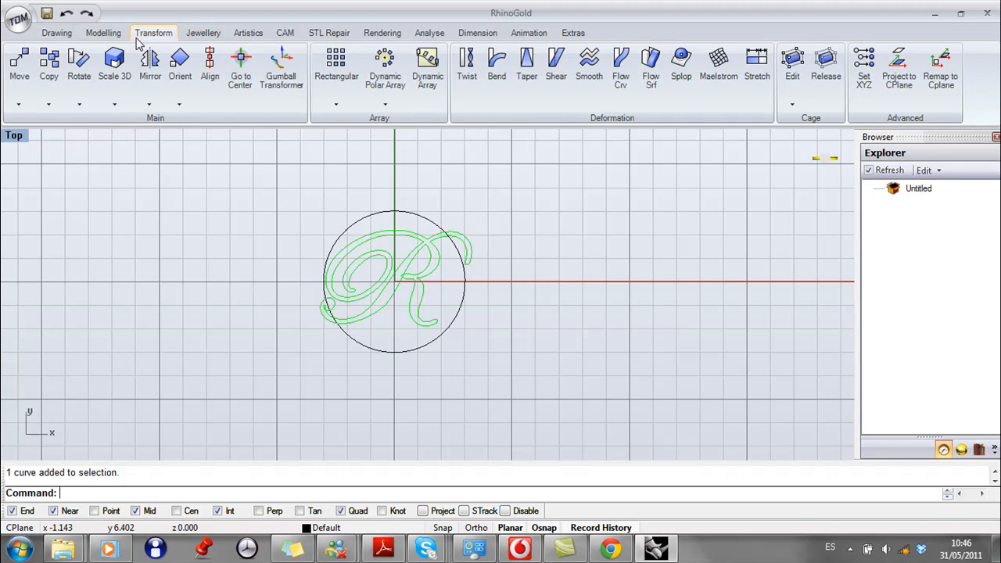
{"action": "left_click", "coordinate": [281, 68]}
{"action": "left_click_drag", "start_coordinate": [319, 277], "coordinate": [337, 298]}
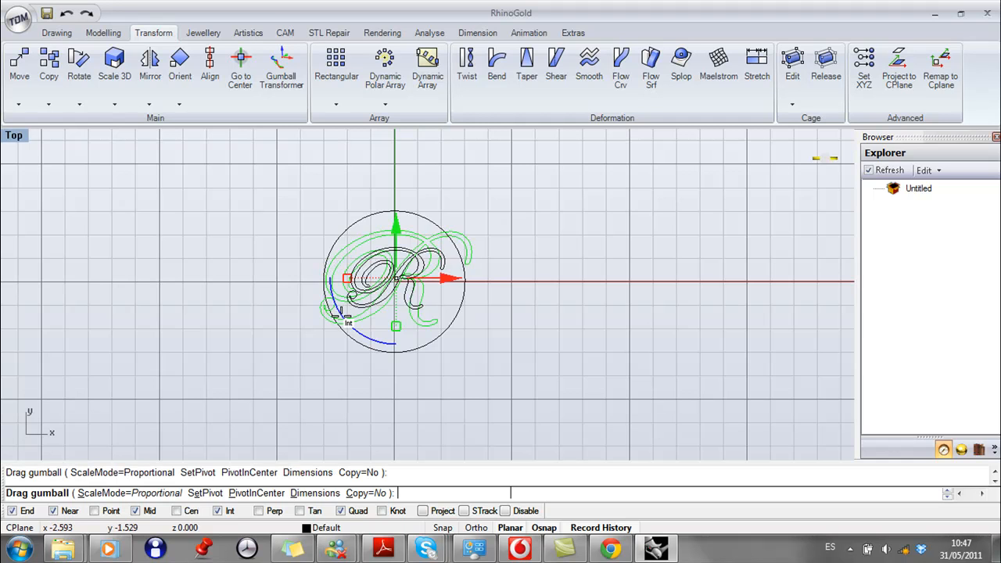
{"action": "scroll", "coordinate": [342, 324], "scroll_direction": "up", "scroll_amount": 4}
{"action": "right_click_drag", "start_coordinate": [396, 253], "coordinate": [393, 320]}
{"action": "scroll", "coordinate": [364, 323], "scroll_direction": "up", "scroll_amount": 4}
{"action": "mouse_move", "coordinate": [341, 322]}
{"action": "left_mouse_down"}
{"action": "mouse_move", "coordinate": [307, 323]}
{"action": "mouse_move", "coordinate": [331, 321]}
{"action": "left_mouse_up"}
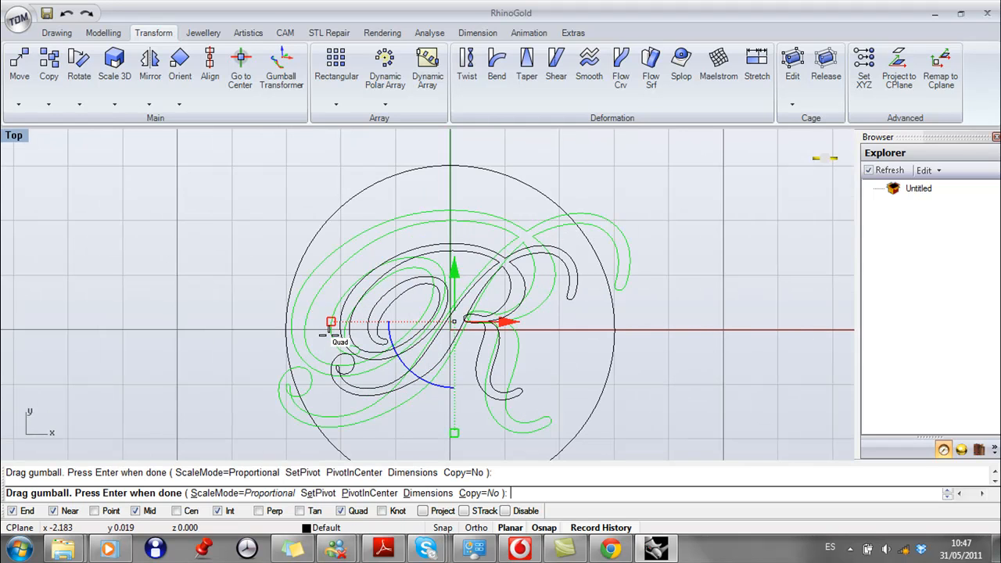
{"action": "right_click", "coordinate": [348, 349]}
{"action": "scroll", "coordinate": [479, 363], "scroll_direction": "up", "scroll_amount": 6}
{"action": "key", "text": "Escape"}
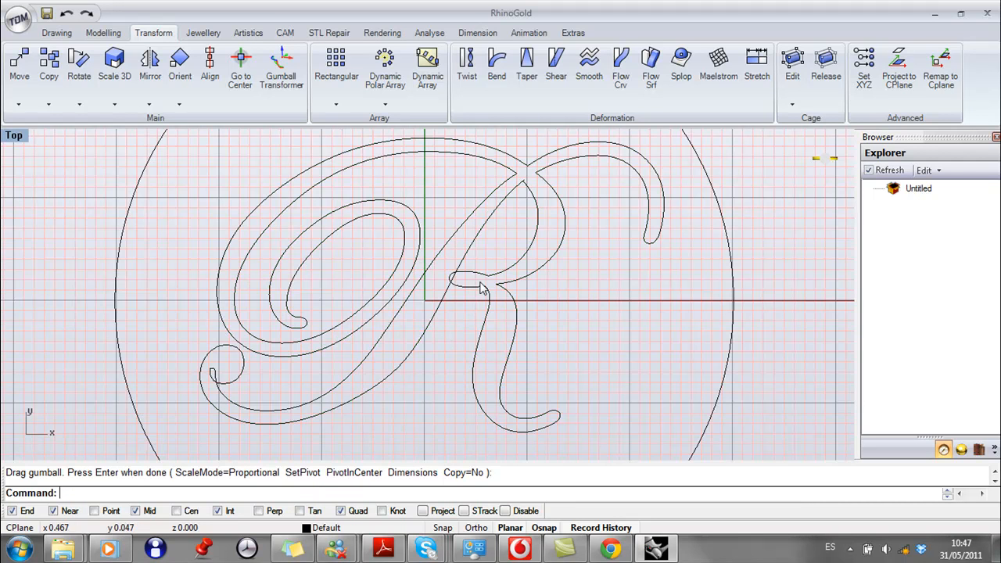
Step: Examine the R outline up close for places where its strokes overlap
{"action": "left_click", "coordinate": [486, 281]}
{"action": "scroll", "coordinate": [522, 233], "scroll_direction": "down", "scroll_amount": 4}
{"action": "right_click_drag", "start_coordinate": [548, 317], "coordinate": [535, 303]}
{"action": "left_click", "coordinate": [535, 303]}
{"action": "scroll", "coordinate": [450, 259], "scroll_direction": "up", "scroll_amount": 6}
{"action": "right_click_drag", "start_coordinate": [487, 269], "coordinate": [473, 320]}
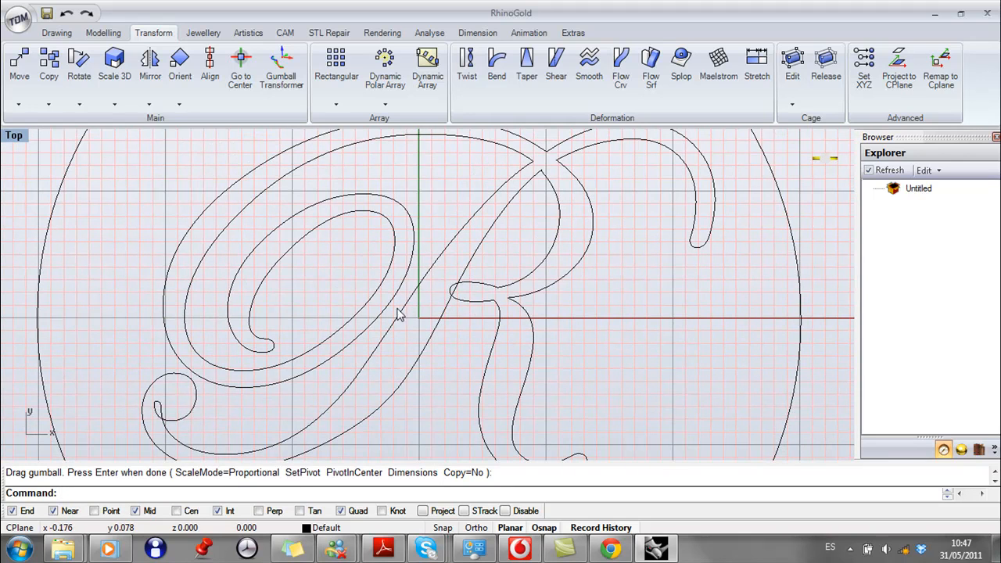
{"action": "scroll", "coordinate": [399, 314], "scroll_direction": "down", "scroll_amount": 4}
{"action": "right_click_drag", "start_coordinate": [414, 297], "coordinate": [420, 251]}
Step: Explode the R outline into separate curve segments
{"action": "left_click", "coordinate": [429, 275]}
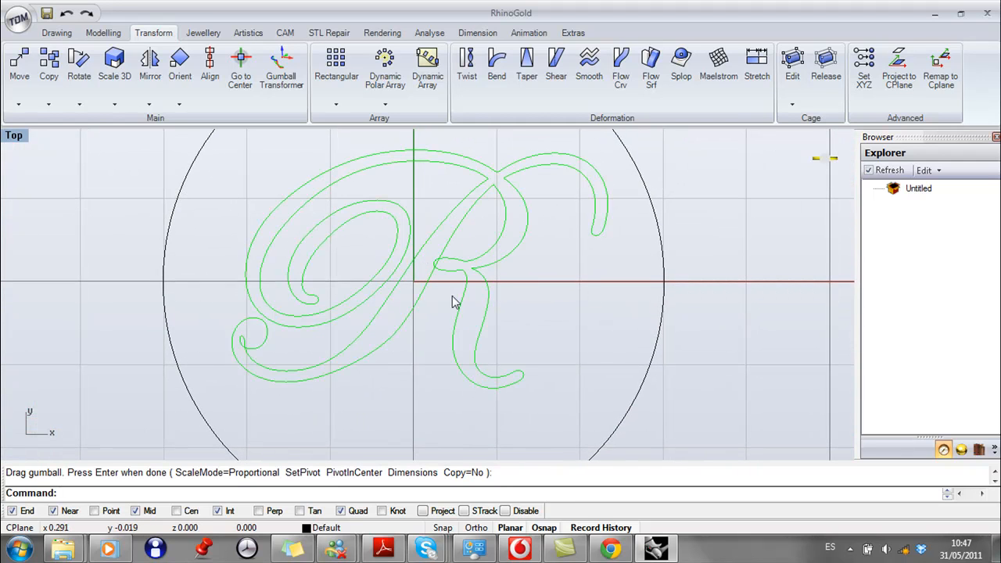
{"action": "scroll", "coordinate": [441, 362], "scroll_direction": "down", "scroll_amount": 2}
{"action": "right_click_drag", "start_coordinate": [447, 339], "coordinate": [497, 336]}
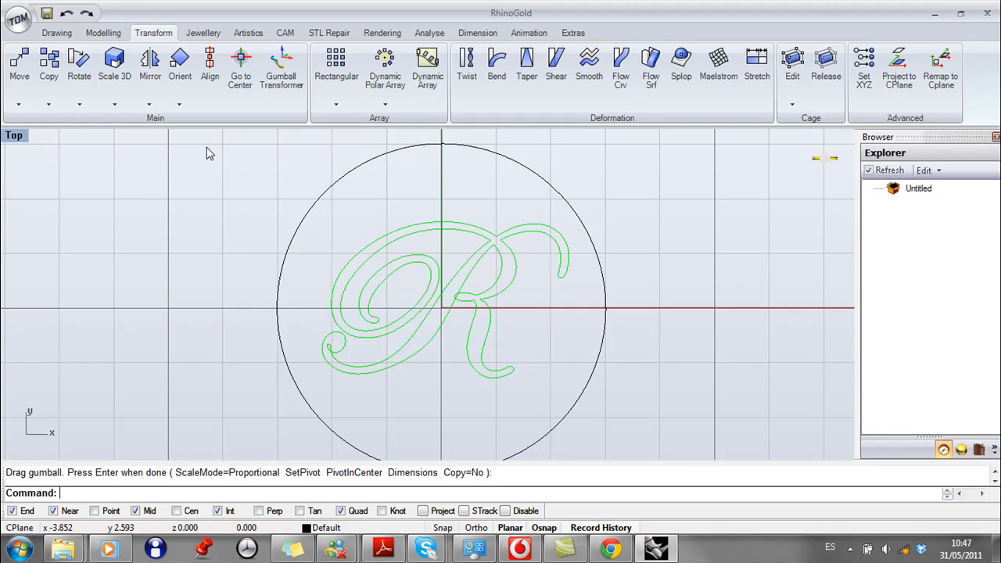
{"action": "left_click", "coordinate": [47, 34]}
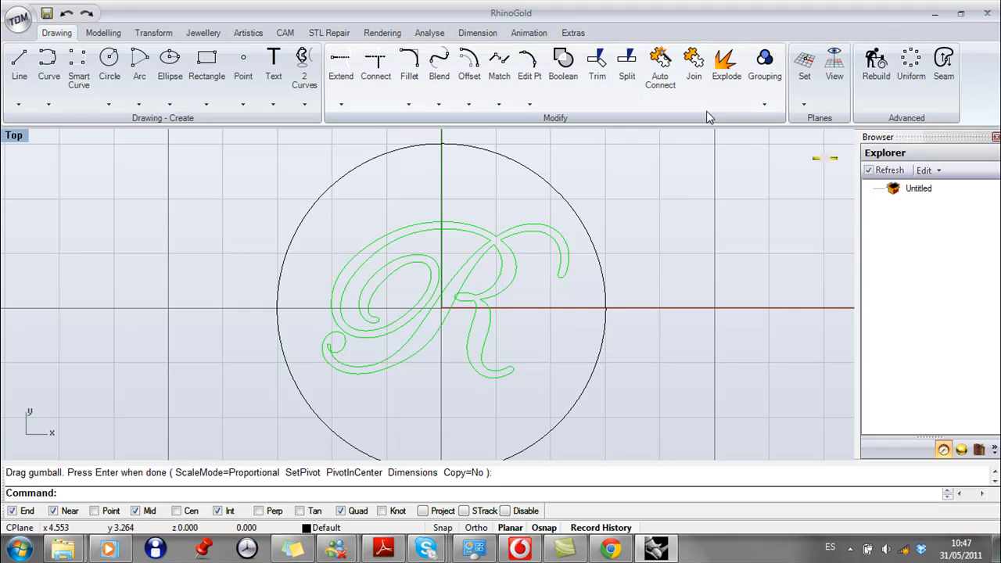
{"action": "left_click", "coordinate": [725, 72]}
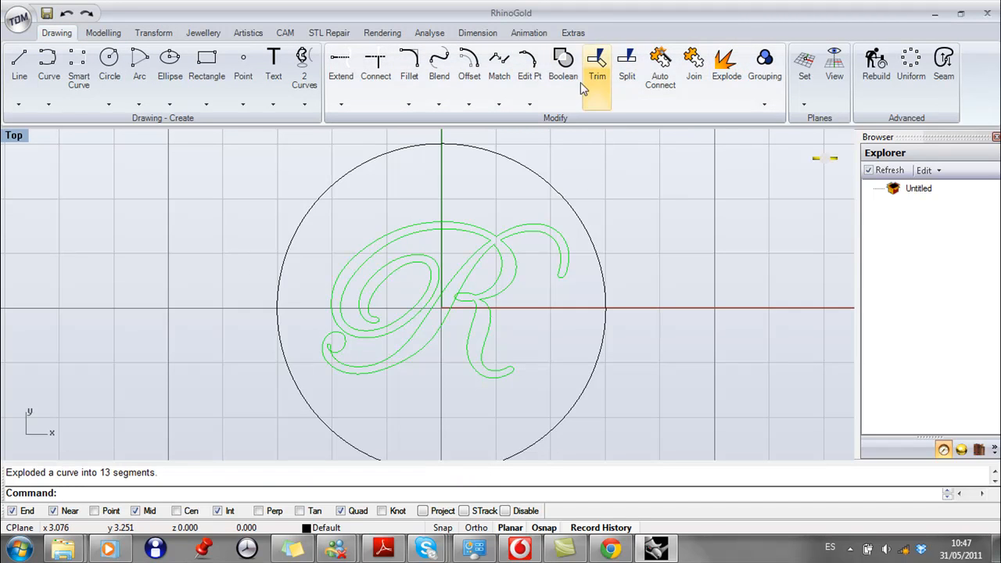
Step: Merge the R's overlapping strokes with Curve Boolean, setting DeleteInput to All and leaving the letter's enclosed bowl out of the kept region
{"action": "left_click", "coordinate": [564, 63]}
{"action": "scroll", "coordinate": [484, 233], "scroll_direction": "up", "scroll_amount": 3}
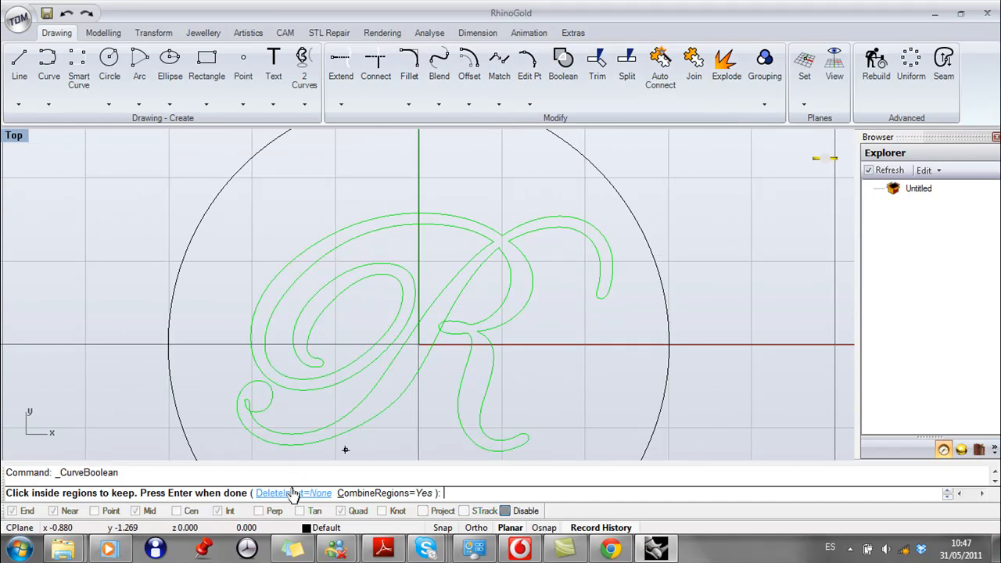
{"action": "left_click", "coordinate": [297, 494]}
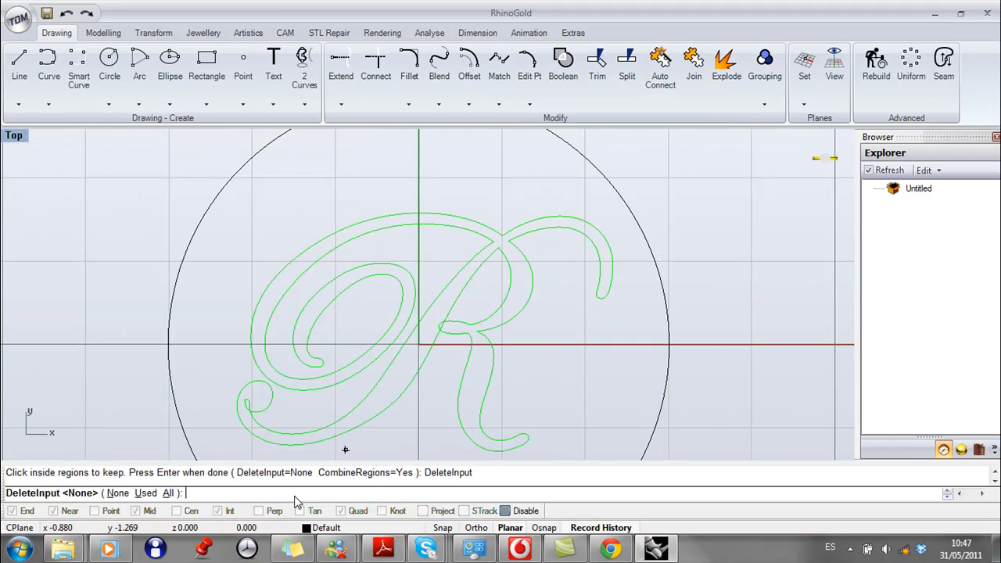
{"action": "left_click", "coordinate": [168, 493]}
{"action": "scroll", "coordinate": [496, 339], "scroll_direction": "down", "scroll_amount": 4}
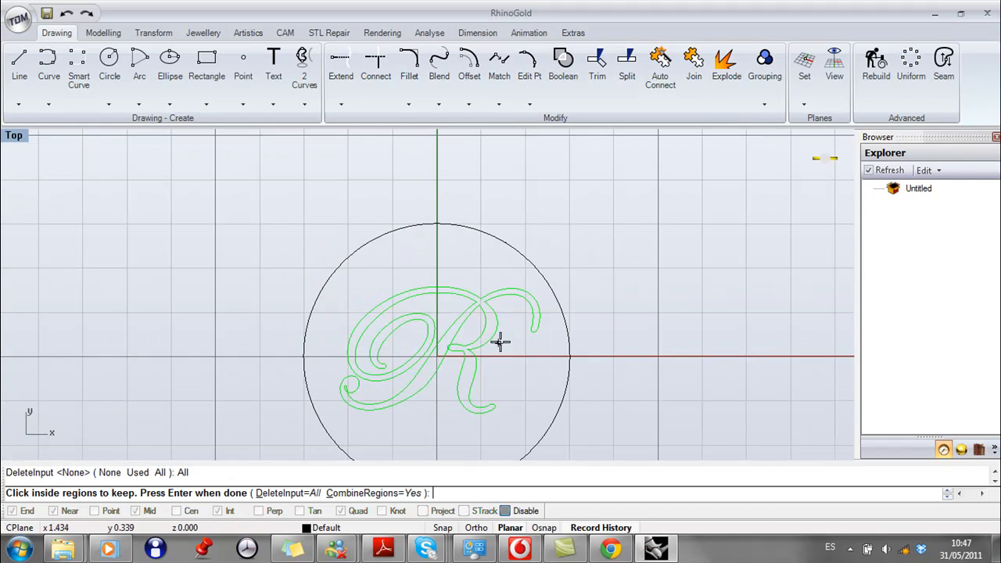
{"action": "scroll", "coordinate": [408, 247], "scroll_direction": "up", "scroll_amount": 3}
{"action": "left_click", "coordinate": [410, 247]}
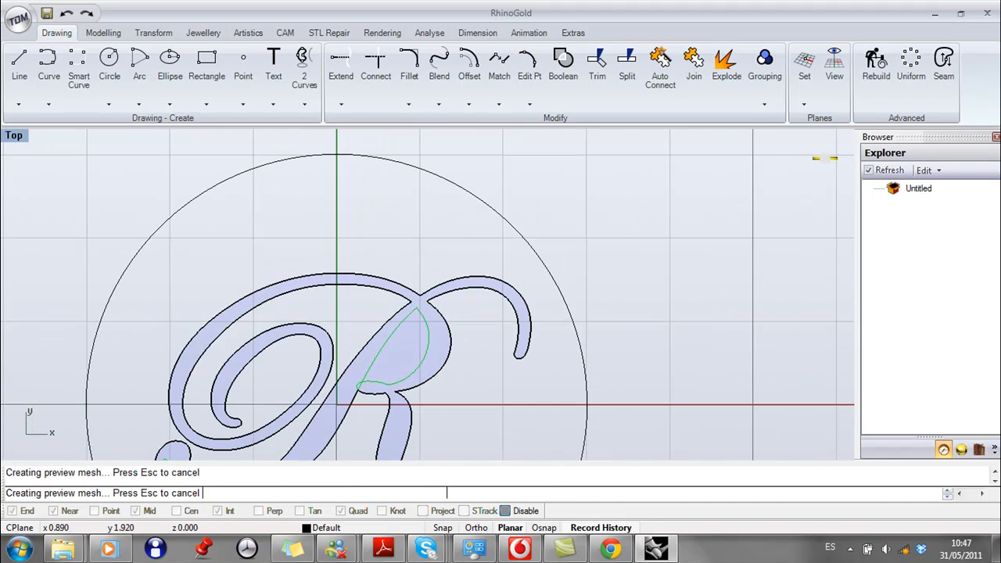
{"action": "scroll", "coordinate": [350, 343], "scroll_direction": "down", "scroll_amount": 2}
{"action": "left_click", "coordinate": [433, 270]}
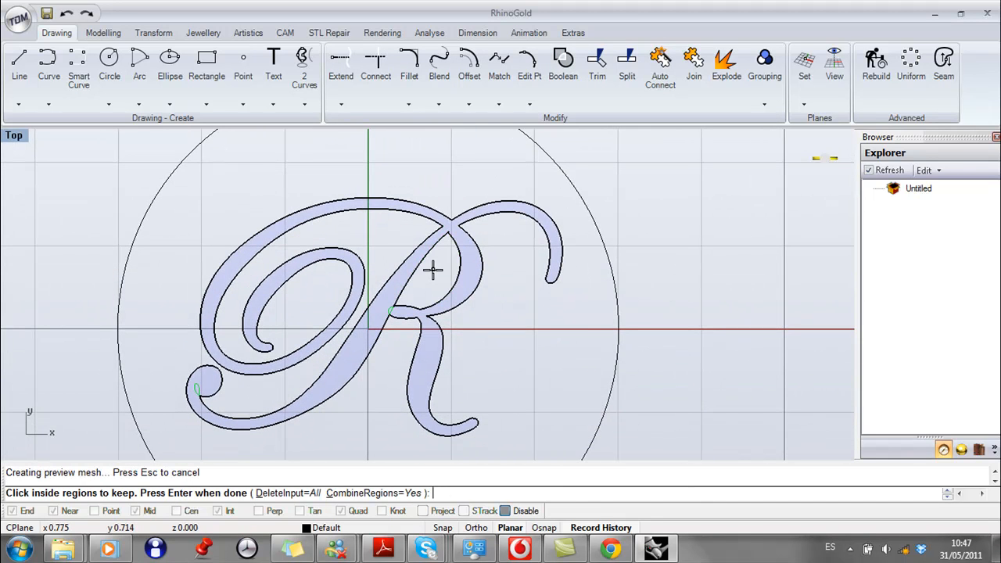
{"action": "key", "text": "Return"}
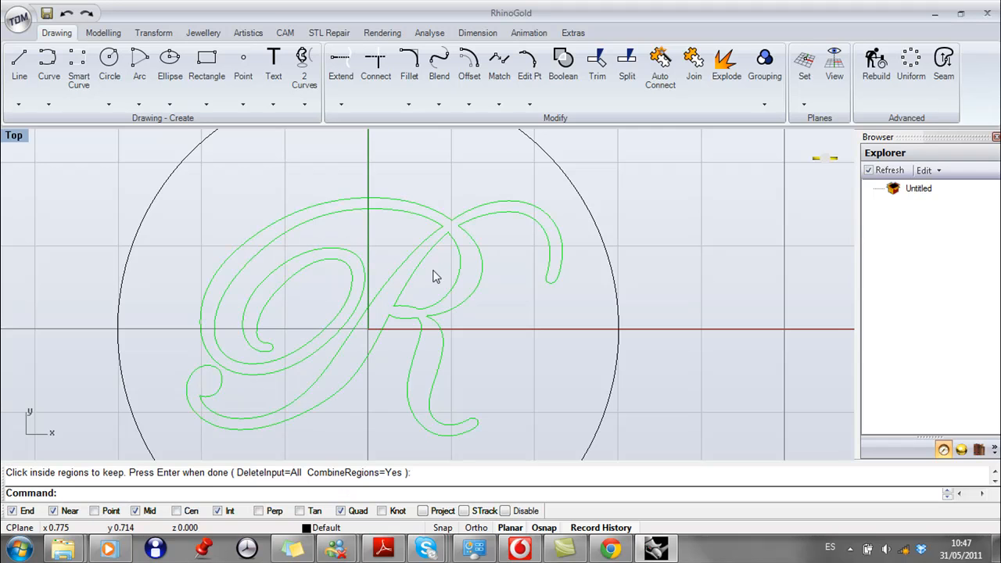
Step: Use the cleaned R outline as the curve to relief in Relief Studio
{"action": "scroll", "coordinate": [371, 286], "scroll_direction": "down", "scroll_amount": 2}
{"action": "right_click_drag", "start_coordinate": [371, 287], "coordinate": [427, 226]}
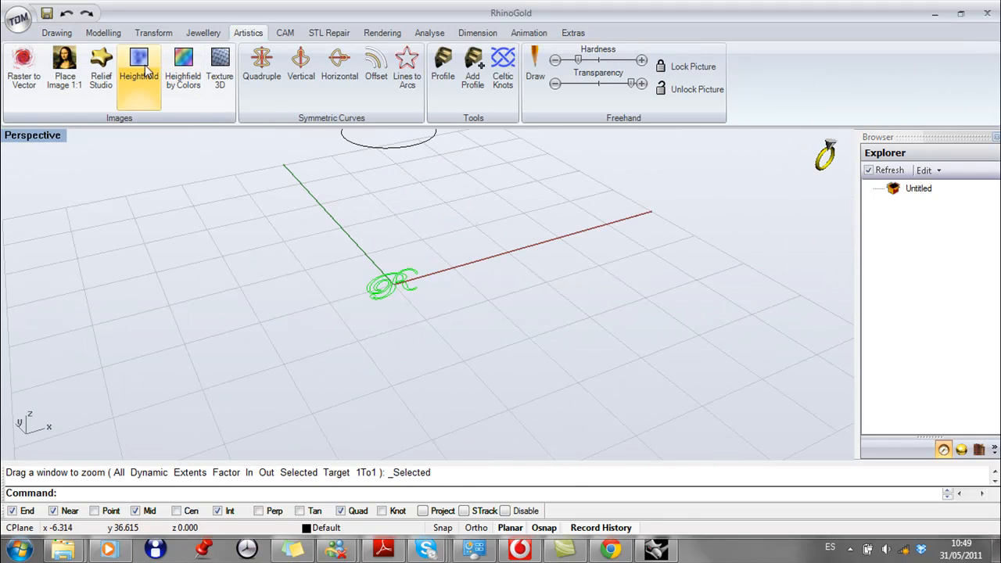
{"action": "left_click", "coordinate": [105, 70]}
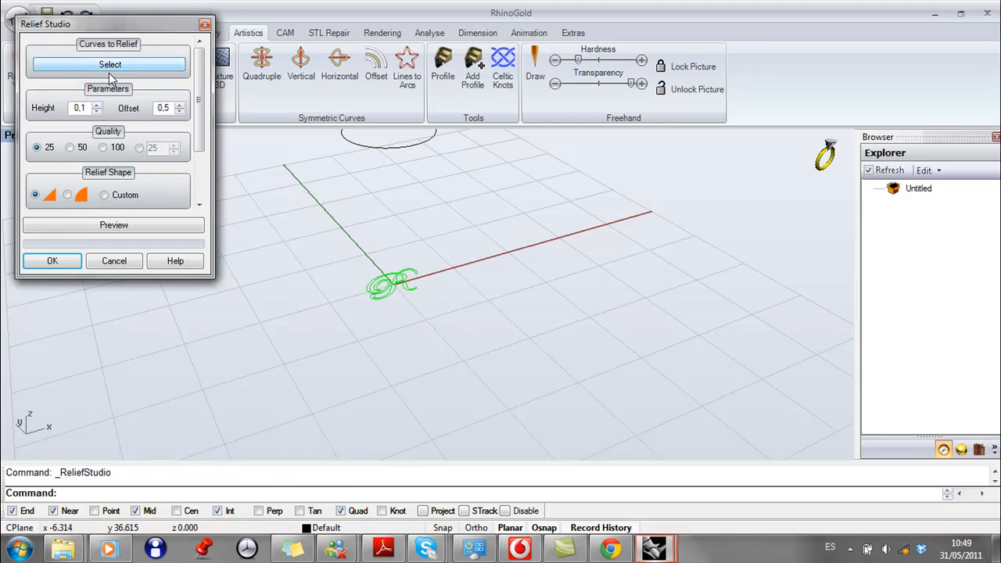
{"action": "left_click", "coordinate": [108, 65]}
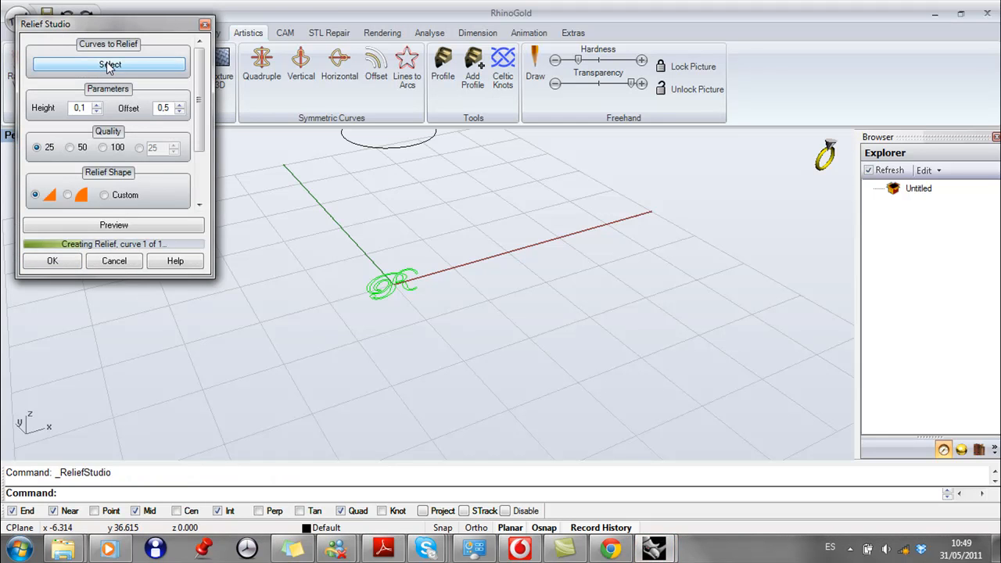
Step: Set the R relief's height to 0,5
{"action": "right_click_drag", "start_coordinate": [394, 280], "coordinate": [384, 283]}
{"action": "middle_click", "coordinate": [383, 287]}
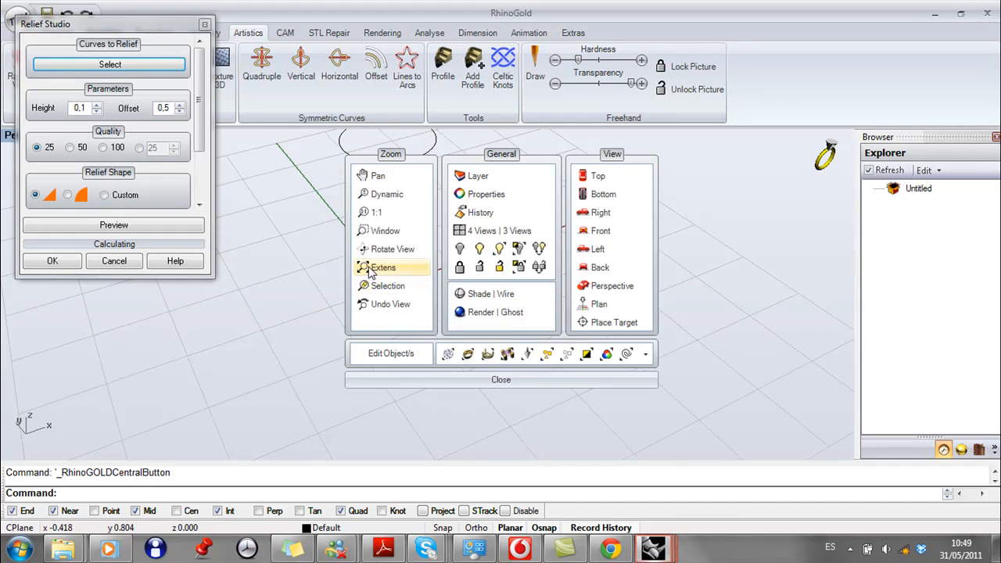
{"action": "left_click", "coordinate": [375, 229]}
{"action": "left_click_drag", "start_coordinate": [313, 245], "coordinate": [434, 312]}
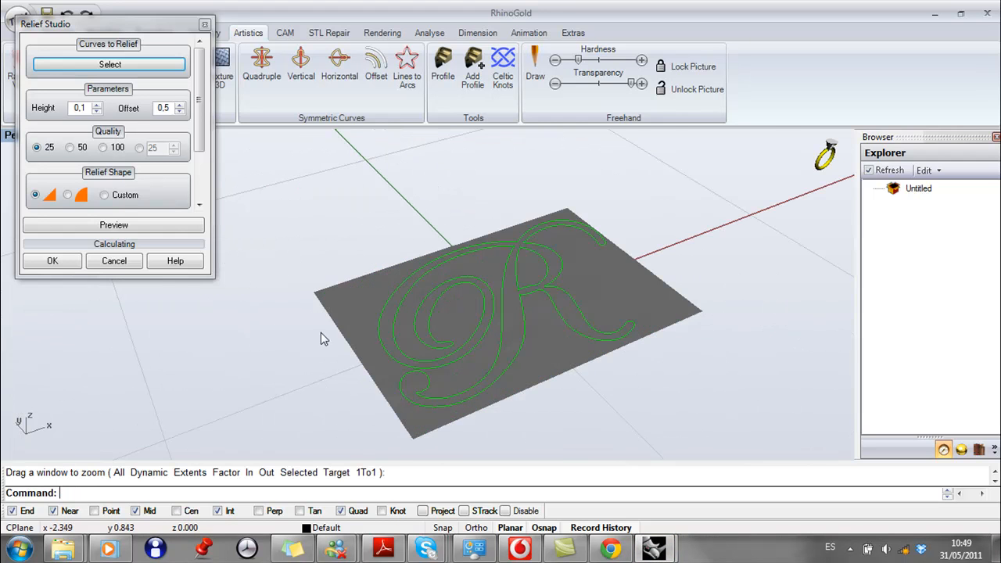
{"action": "right_click_drag", "start_coordinate": [435, 310], "coordinate": [380, 284]}
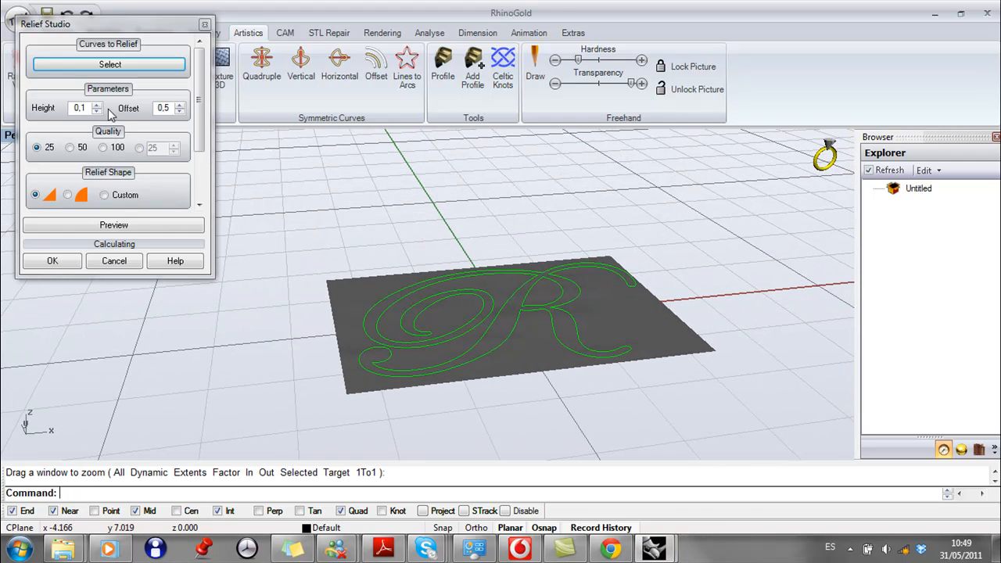
{"action": "left_click_drag", "start_coordinate": [90, 107], "coordinate": [29, 111]}
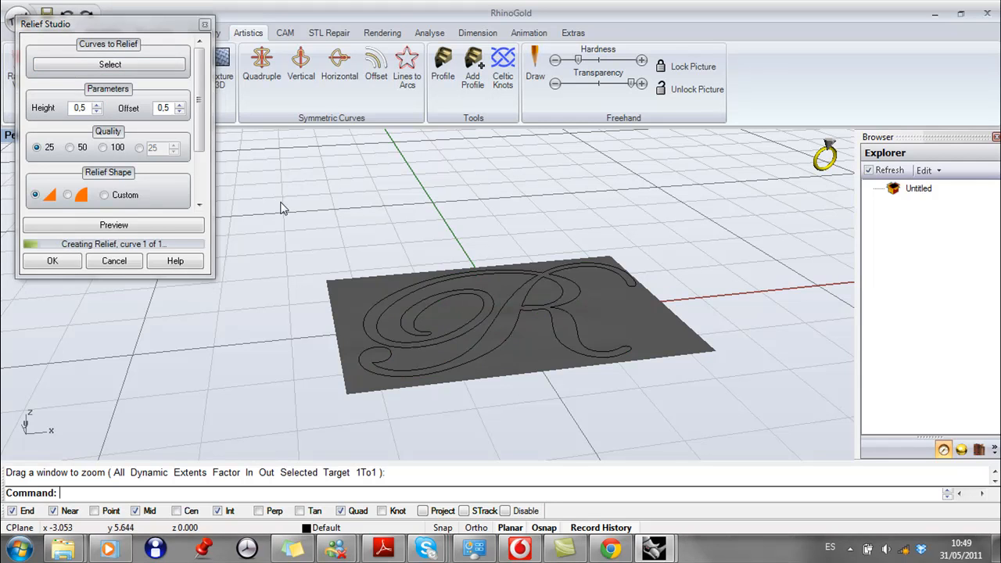
Step: Generate the R relief with a custom quality of 400 and the rounded relief shape, previewing it before accepting
{"action": "left_click", "coordinate": [139, 148]}
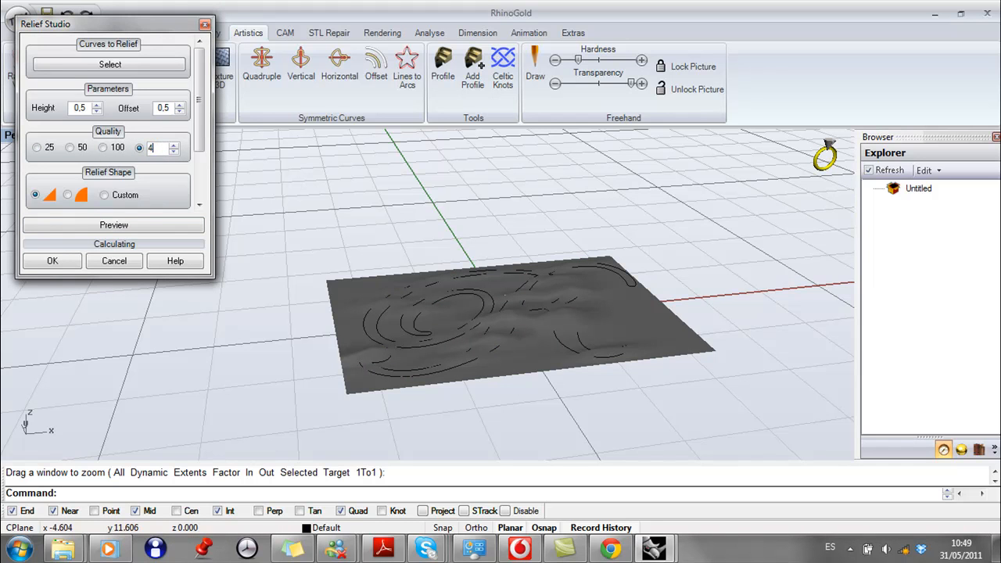
{"action": "left_click", "coordinate": [69, 195]}
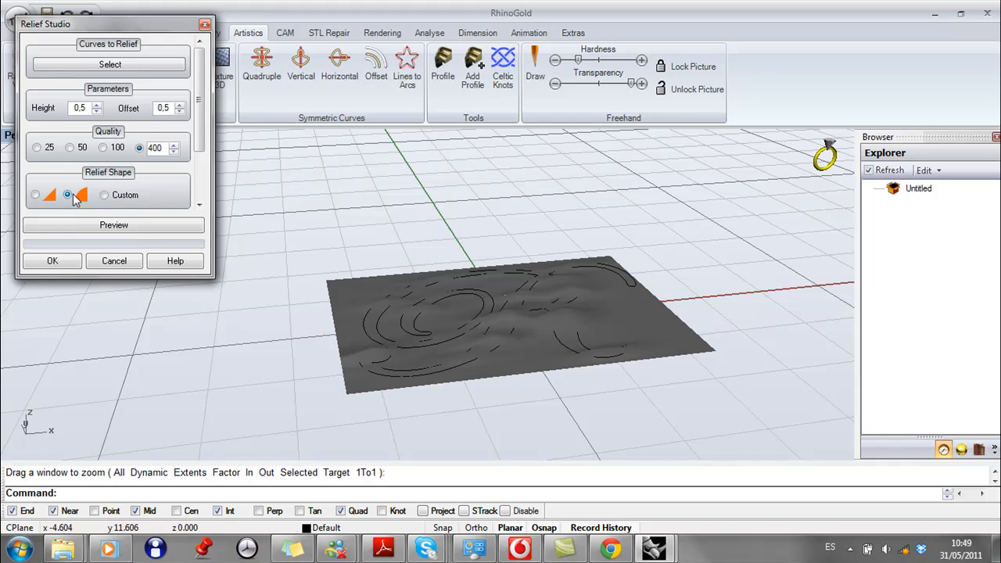
{"action": "left_click", "coordinate": [108, 227]}
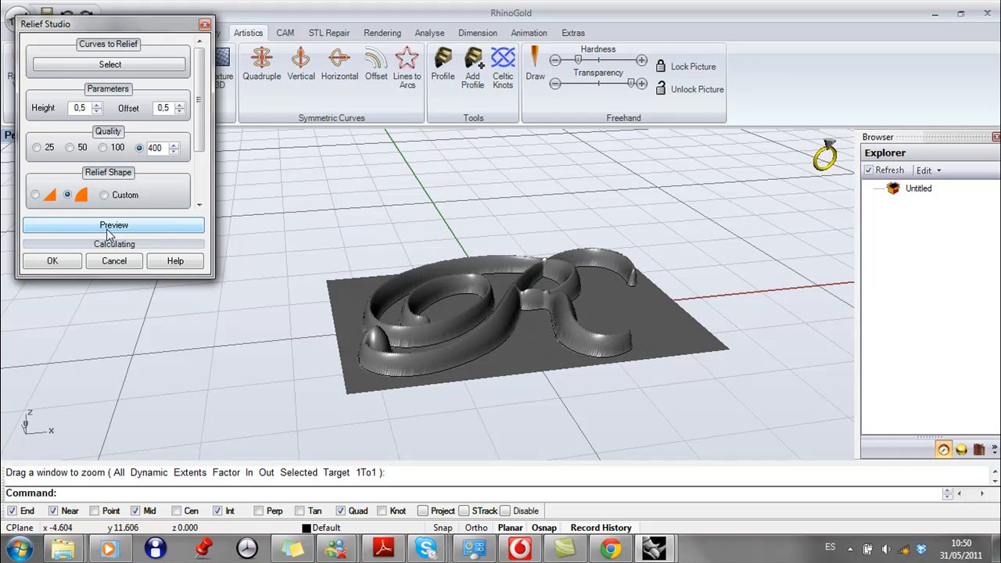
{"action": "right_click_drag", "start_coordinate": [452, 177], "coordinate": [470, 195]}
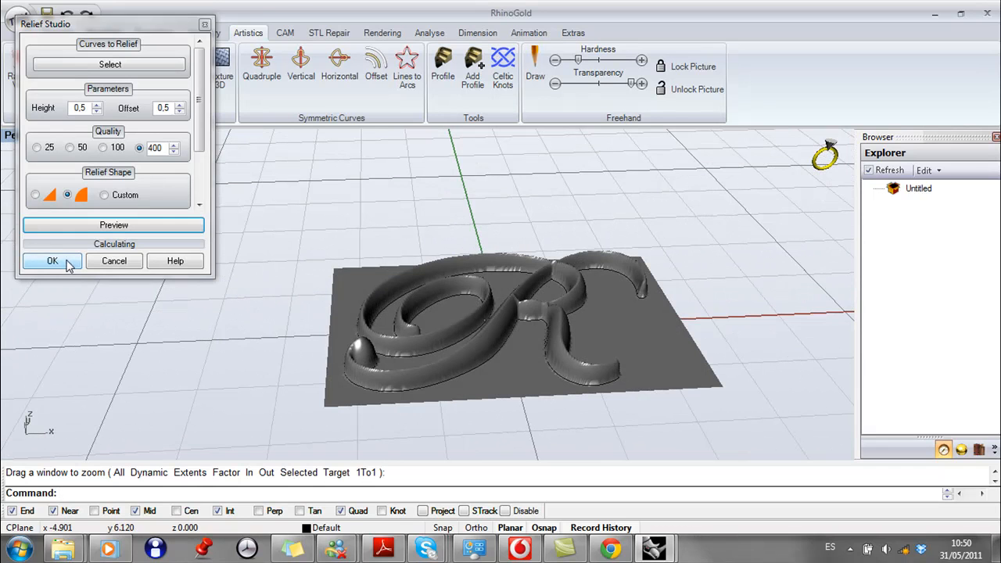
{"action": "left_click", "coordinate": [69, 265]}
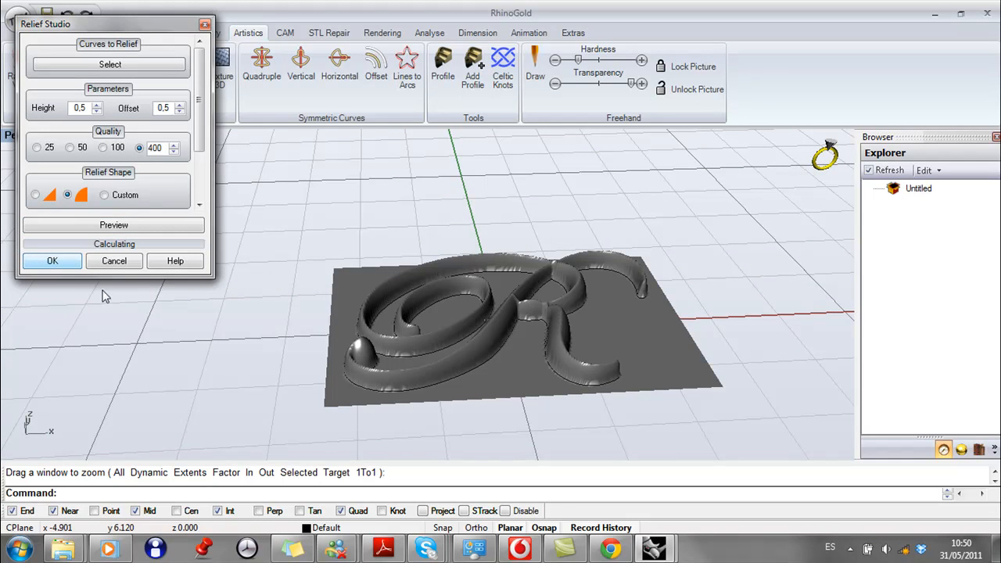
{"action": "left_click", "coordinate": [63, 260]}
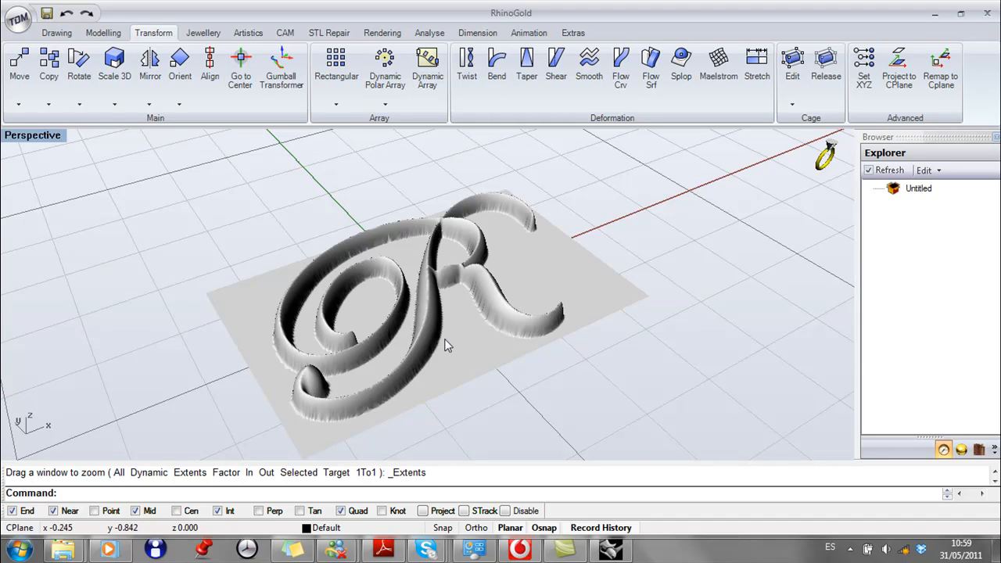
Step: Flip the R relief downward in the front view with Symmetry Vertical and delete the original upward-facing relief
{"action": "right_click_drag", "start_coordinate": [447, 346], "coordinate": [459, 227]}
{"action": "mouse_move", "coordinate": [469, 317]}
{"action": "right_mouse_down"}
{"action": "mouse_move", "coordinate": [473, 340]}
{"action": "mouse_move", "coordinate": [465, 334]}
{"action": "right_mouse_up"}
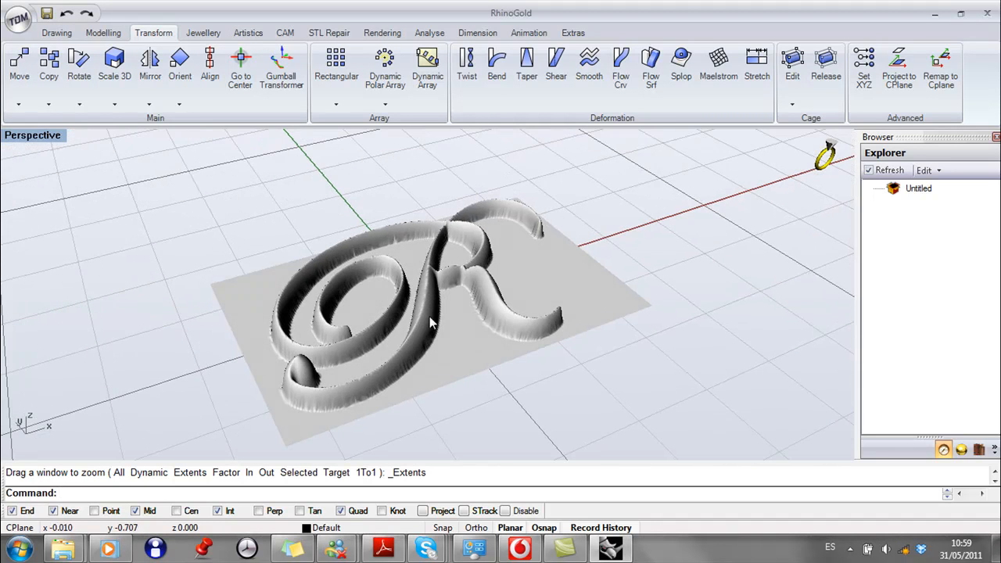
{"action": "double_click", "coordinate": [47, 138]}
{"action": "left_click", "coordinate": [177, 364]}
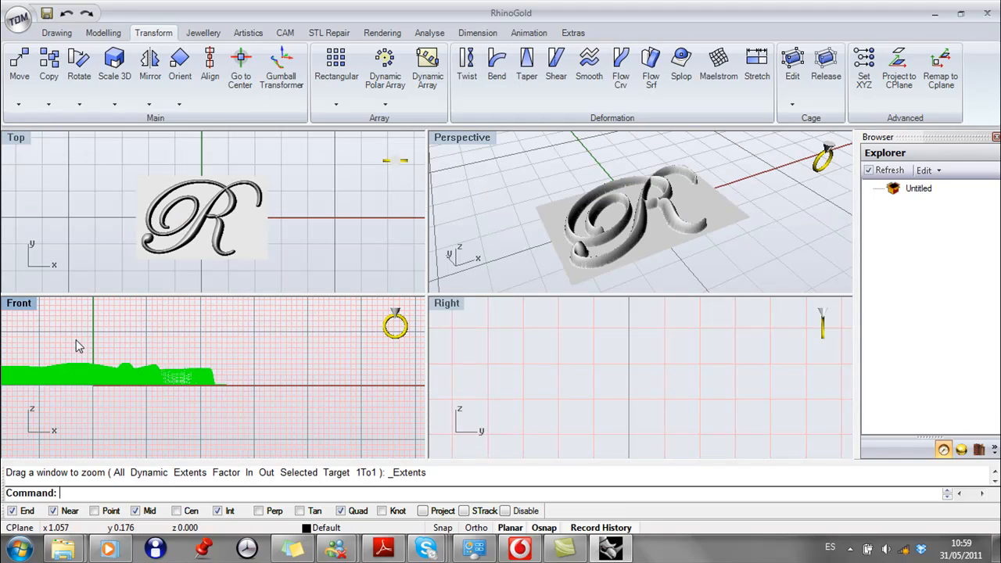
{"action": "double_click", "coordinate": [19, 305]}
{"action": "right_click_drag", "start_coordinate": [179, 346], "coordinate": [192, 144]}
{"action": "left_click", "coordinate": [149, 104]}
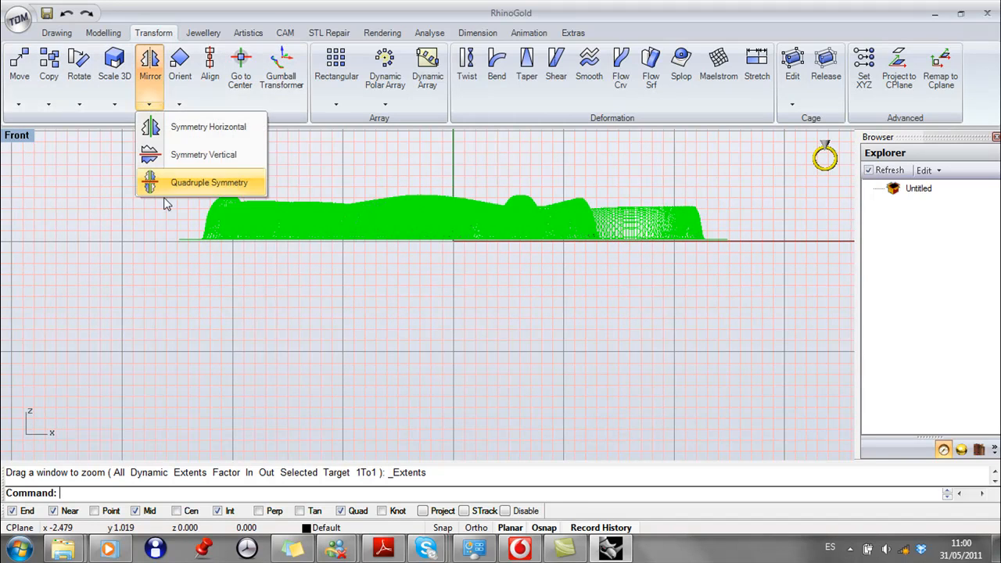
{"action": "left_click", "coordinate": [173, 159]}
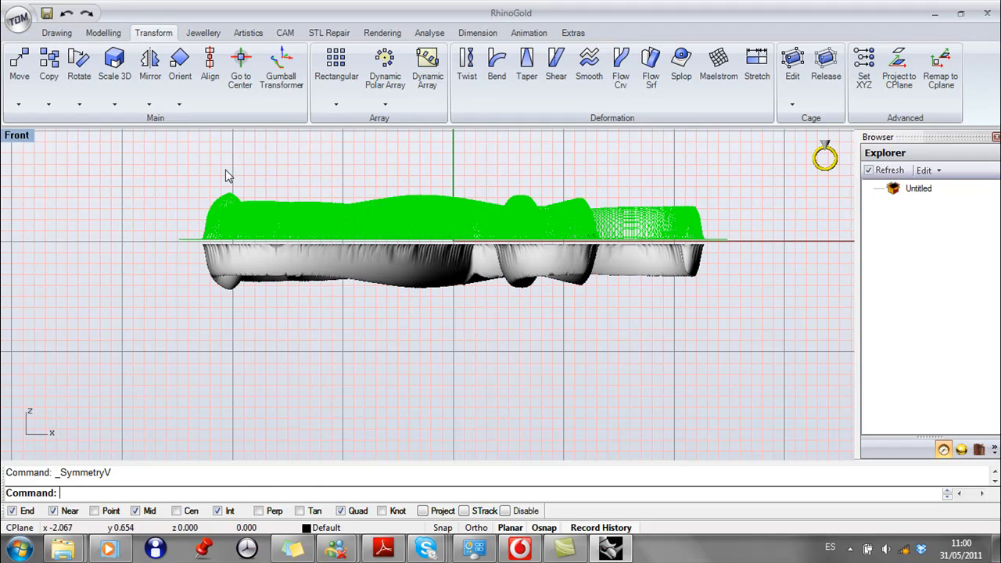
{"action": "key", "text": "Delete"}
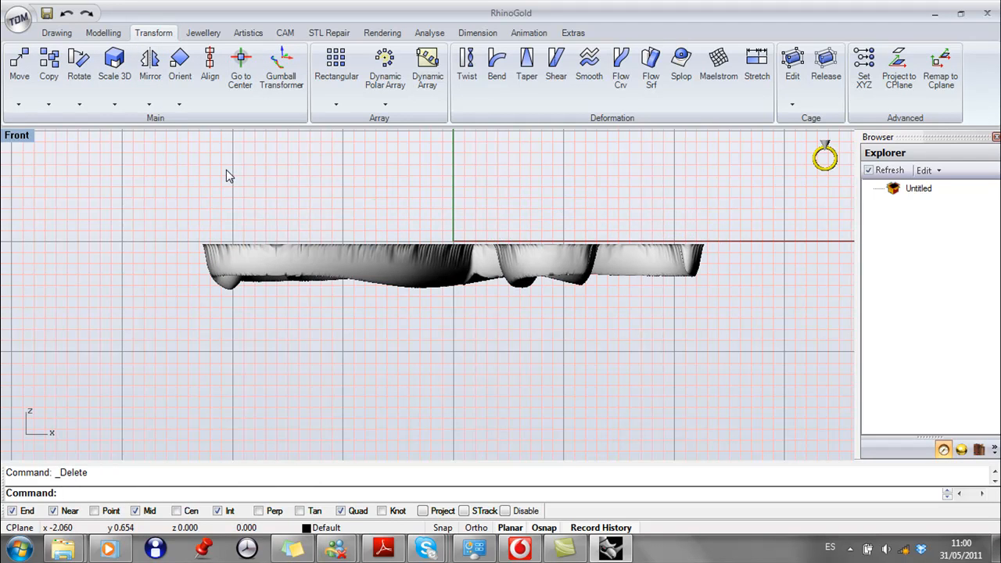
Step: Move the flipped R relief straight up about 5 units in the front view
{"action": "left_click_drag", "start_coordinate": [283, 220], "coordinate": [212, 300]}
{"action": "scroll", "coordinate": [283, 219], "scroll_direction": "down", "scroll_amount": 4}
{"action": "right_click_drag", "start_coordinate": [318, 196], "coordinate": [257, 365]}
{"action": "scroll", "coordinate": [257, 364], "scroll_direction": "down", "scroll_amount": 2}
{"action": "left_click_drag", "start_coordinate": [297, 399], "coordinate": [328, 161]}
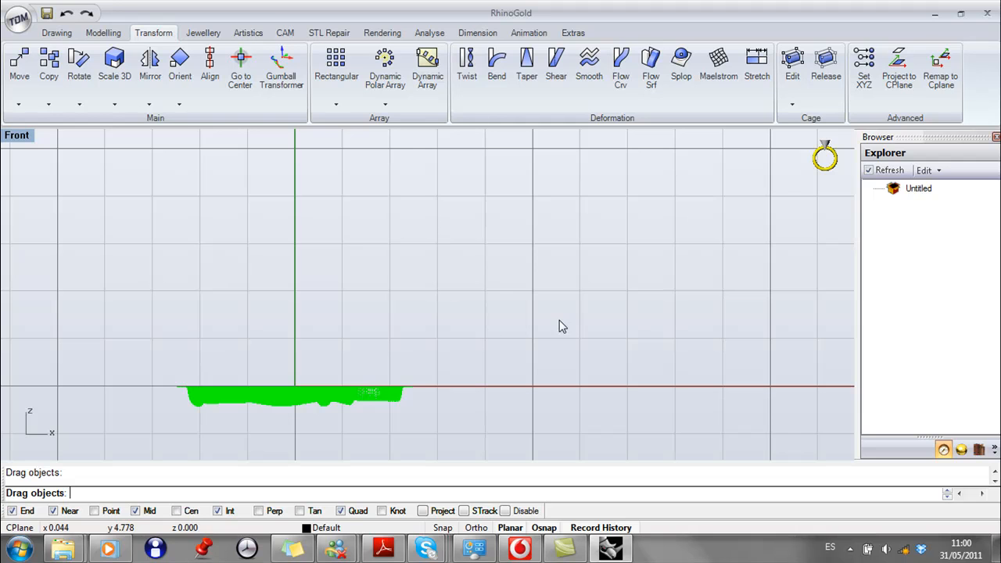
{"action": "left_click", "coordinate": [501, 308]}
Step: Show all hidden objects and raise the R relief to the ring's flat top in the front view
{"action": "middle_click", "coordinate": [500, 324]}
{"action": "left_click", "coordinate": [480, 249]}
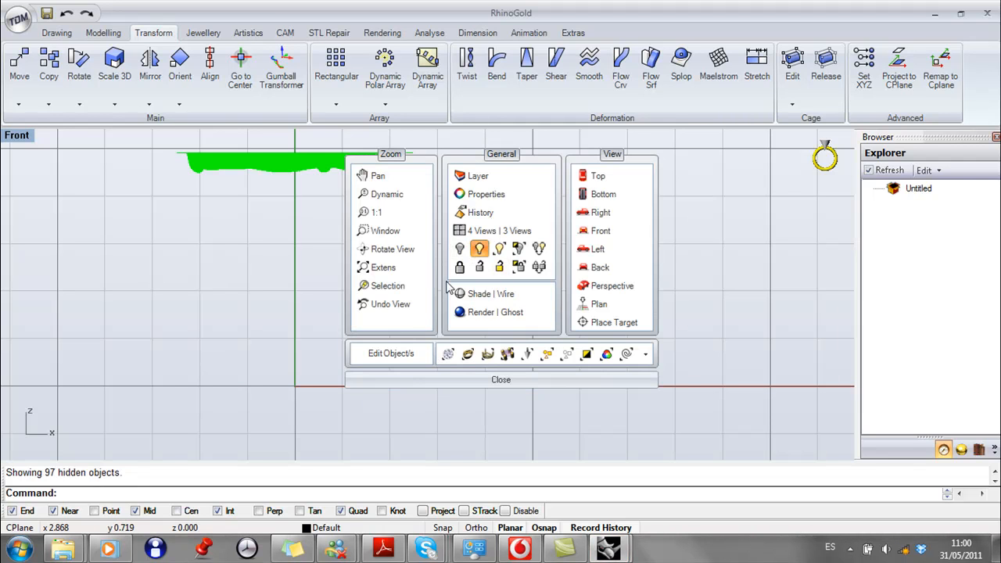
{"action": "scroll", "coordinate": [339, 331], "scroll_direction": "up", "scroll_amount": 4}
{"action": "scroll", "coordinate": [331, 439], "scroll_direction": "down", "scroll_amount": 2}
{"action": "right_click_drag", "start_coordinate": [332, 440], "coordinate": [322, 455]}
{"action": "right_click_drag", "start_coordinate": [326, 410], "coordinate": [357, 344]}
{"action": "left_click_drag", "start_coordinate": [322, 399], "coordinate": [327, 182]}
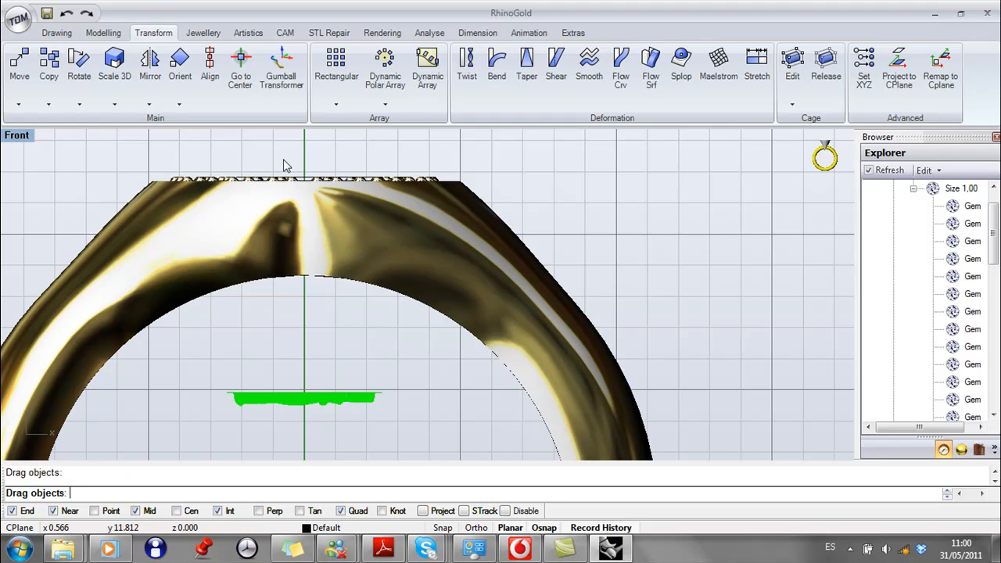
Step: Lower the R relief slightly so its strokes sink deeper into the ring's flat top
{"action": "scroll", "coordinate": [266, 156], "scroll_direction": "up", "scroll_amount": 5}
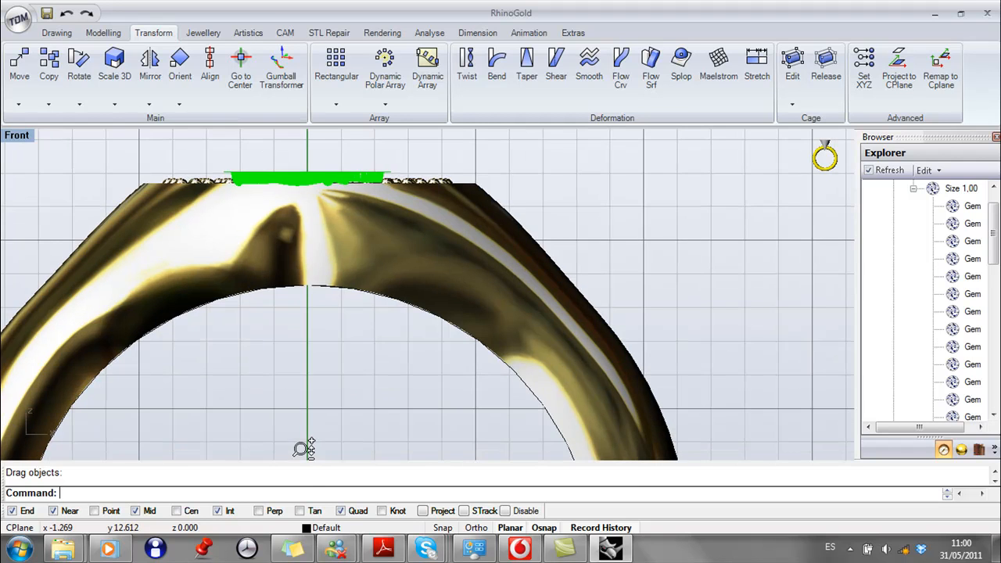
{"action": "scroll", "coordinate": [373, 279], "scroll_direction": "down", "scroll_amount": 2}
{"action": "right_click_drag", "start_coordinate": [356, 300], "coordinate": [280, 459]}
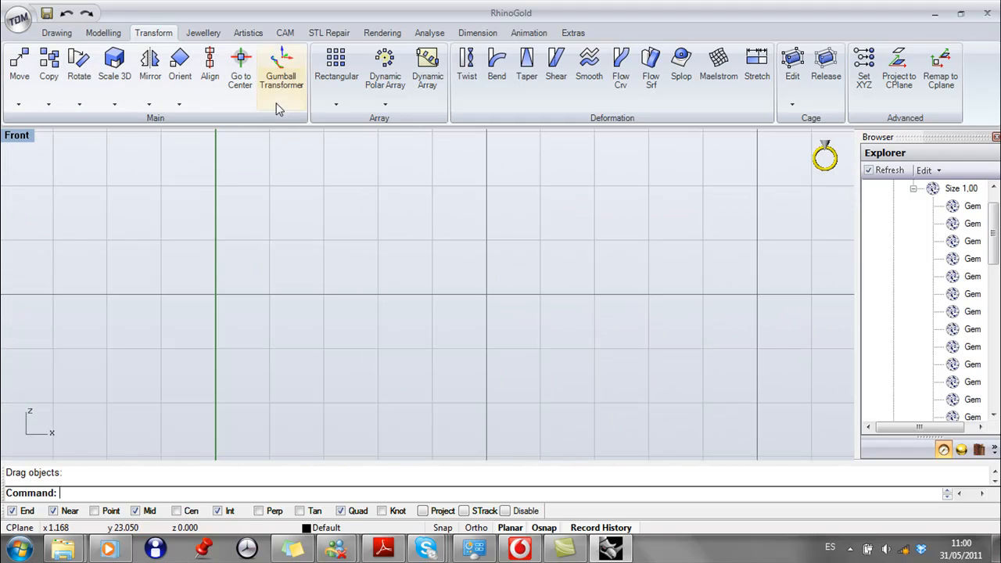
{"action": "right_click_drag", "start_coordinate": [132, 424], "coordinate": [365, 375]}
{"action": "scroll", "coordinate": [375, 375], "scroll_direction": "up", "scroll_amount": 3}
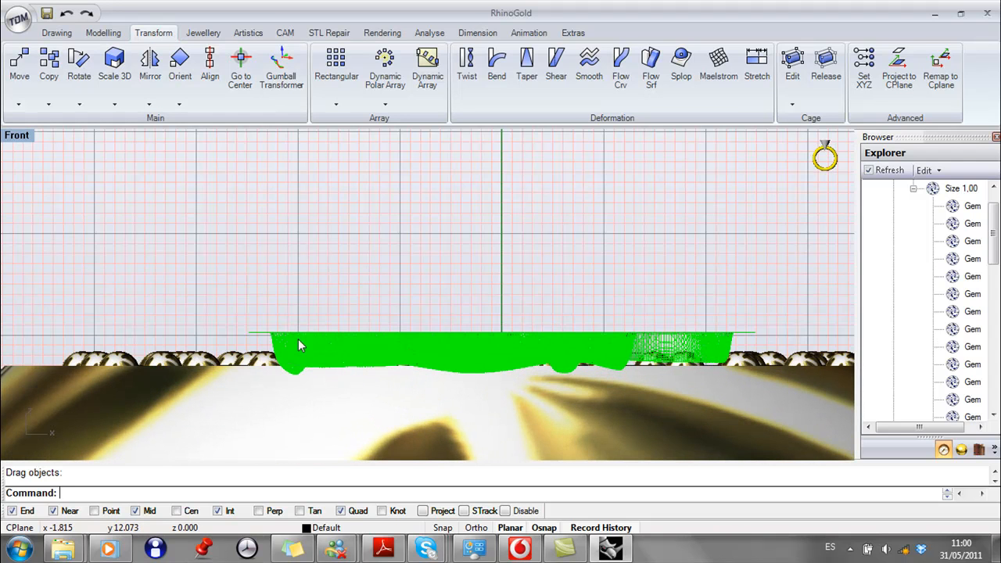
{"action": "scroll", "coordinate": [289, 335], "scroll_direction": "up", "scroll_amount": 3}
{"action": "left_click_drag", "start_coordinate": [260, 336], "coordinate": [243, 362]}
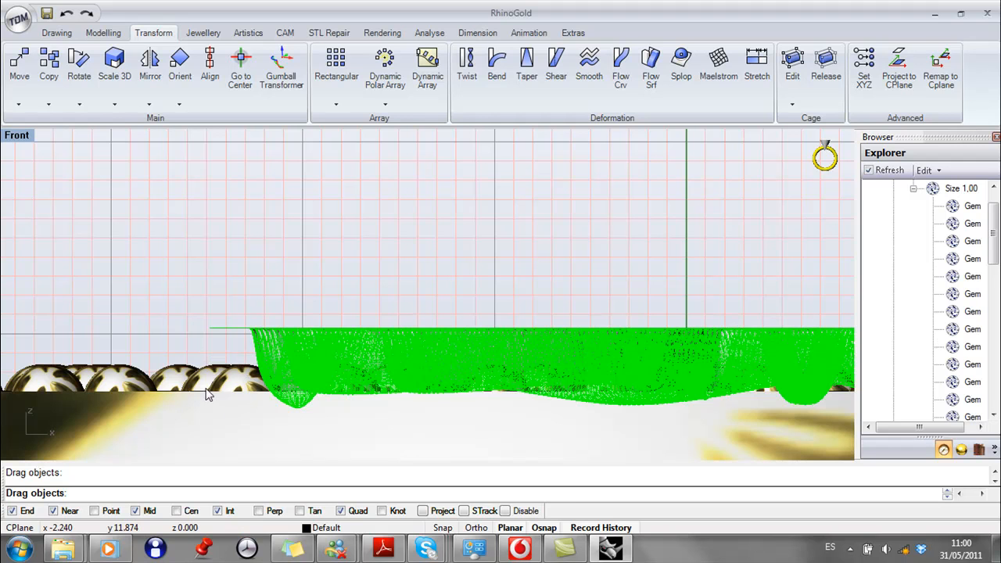
Step: Set up a Boolean Difference with the gold ring body as the first group
{"action": "double_click", "coordinate": [22, 137]}
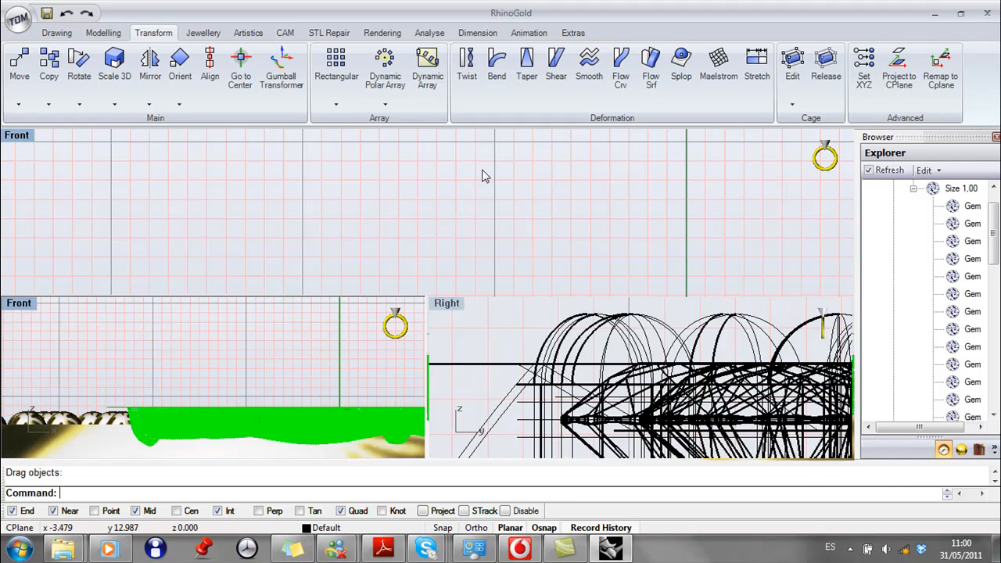
{"action": "double_click", "coordinate": [476, 138]}
{"action": "scroll", "coordinate": [494, 256], "scroll_direction": "down", "scroll_amount": 6}
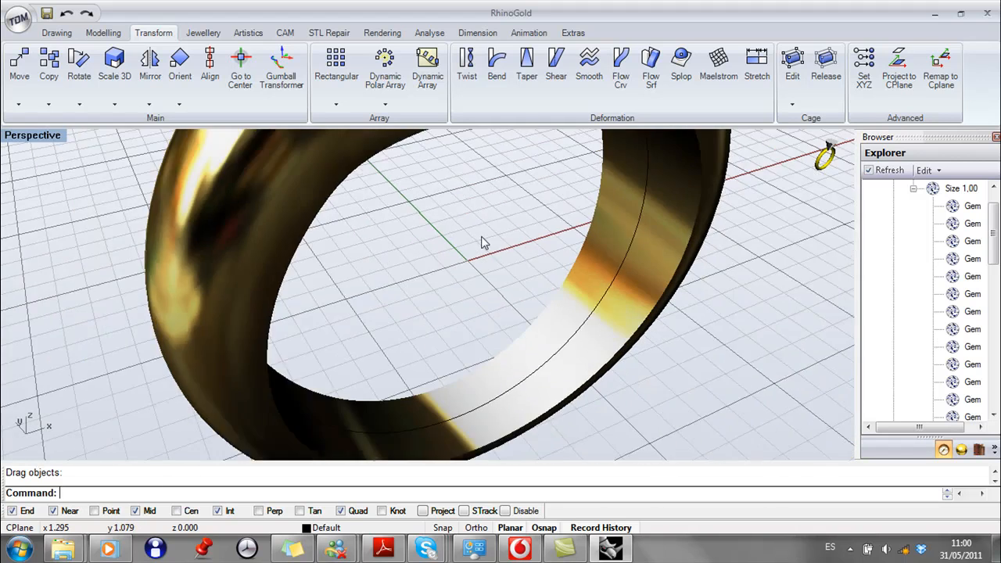
{"action": "right_click_drag", "start_coordinate": [457, 221], "coordinate": [322, 309], "text": "shift"}
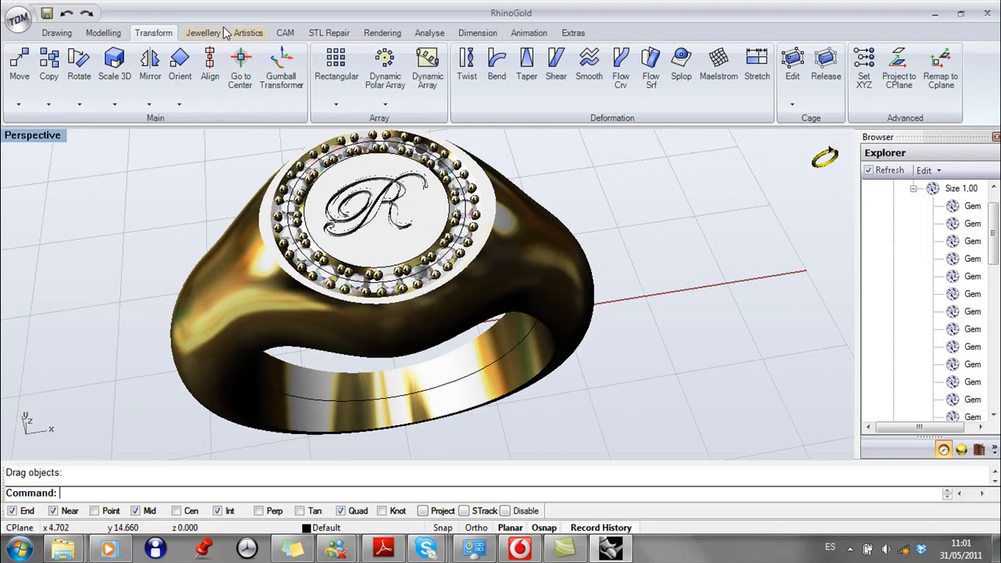
{"action": "left_click", "coordinate": [102, 33]}
{"action": "left_click", "coordinate": [698, 64]}
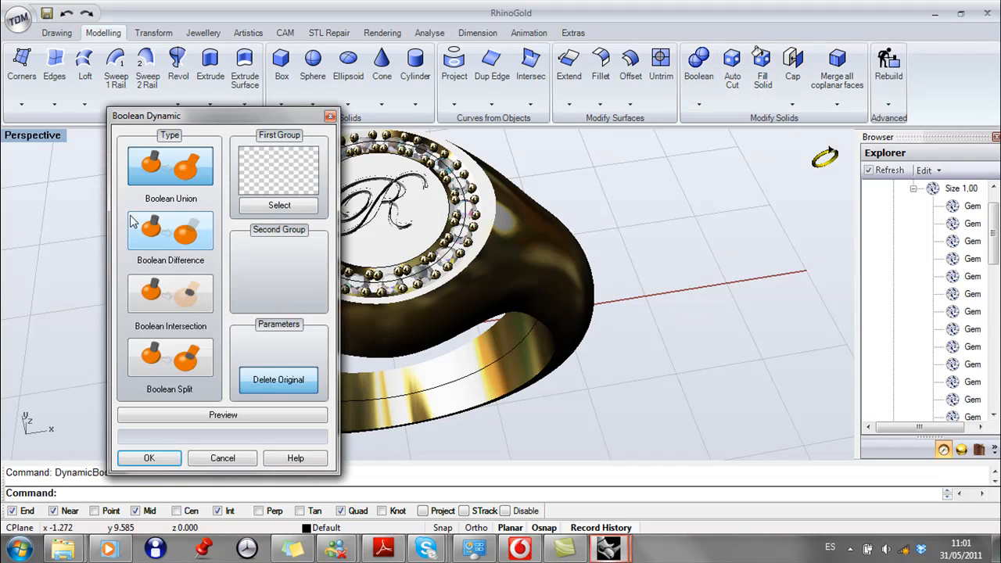
{"action": "left_click", "coordinate": [184, 238]}
{"action": "left_click", "coordinate": [279, 205]}
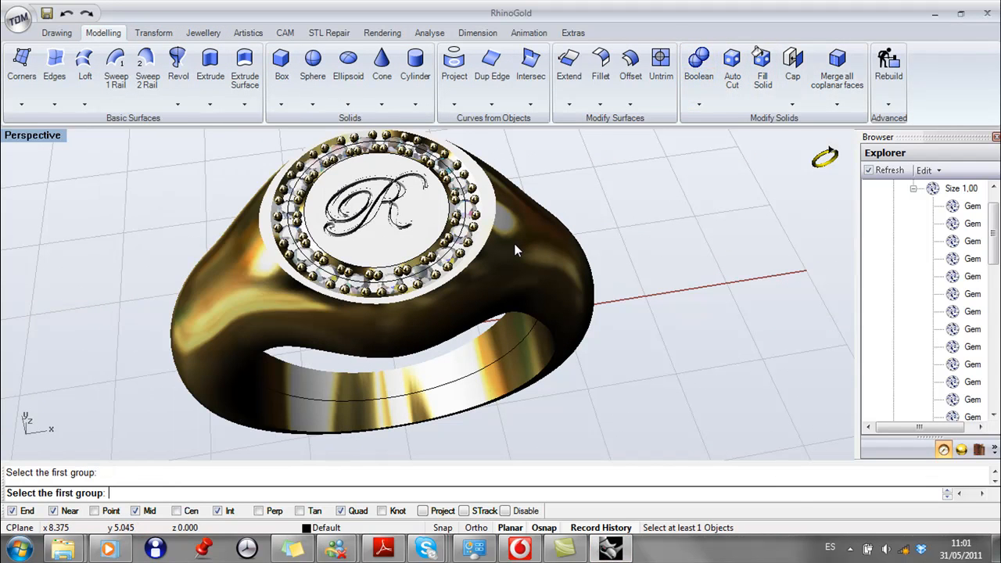
{"action": "key", "text": "Return"}
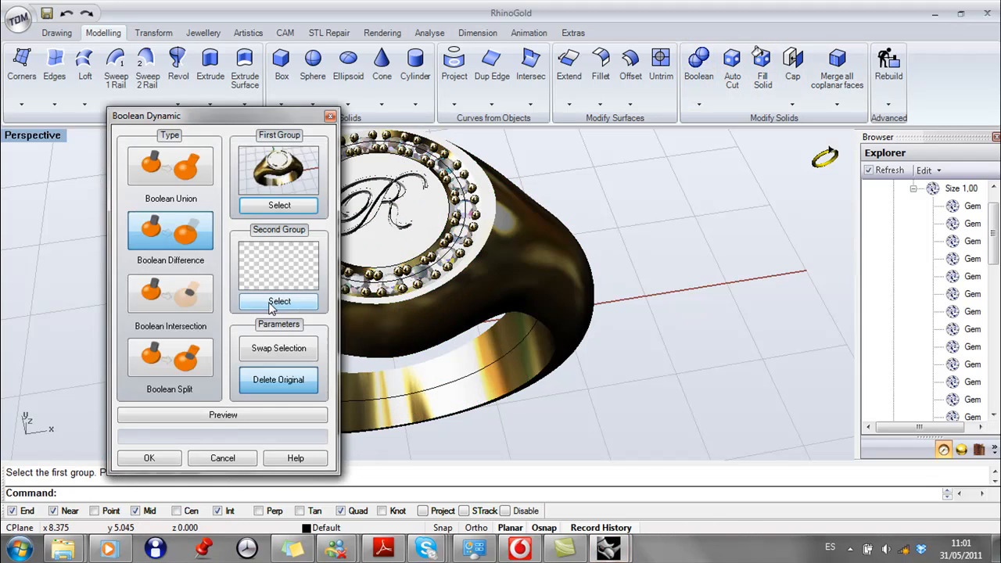
Step: Use the R relief as the second group of the Boolean Difference and preview the cut
{"action": "left_click", "coordinate": [283, 300]}
{"action": "left_click", "coordinate": [381, 207]}
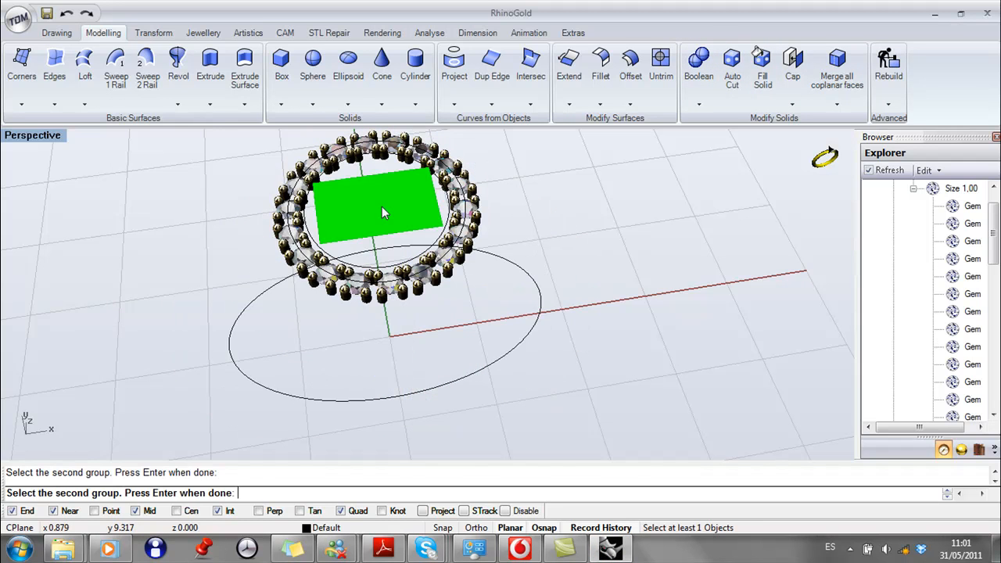
{"action": "key", "text": "Return"}
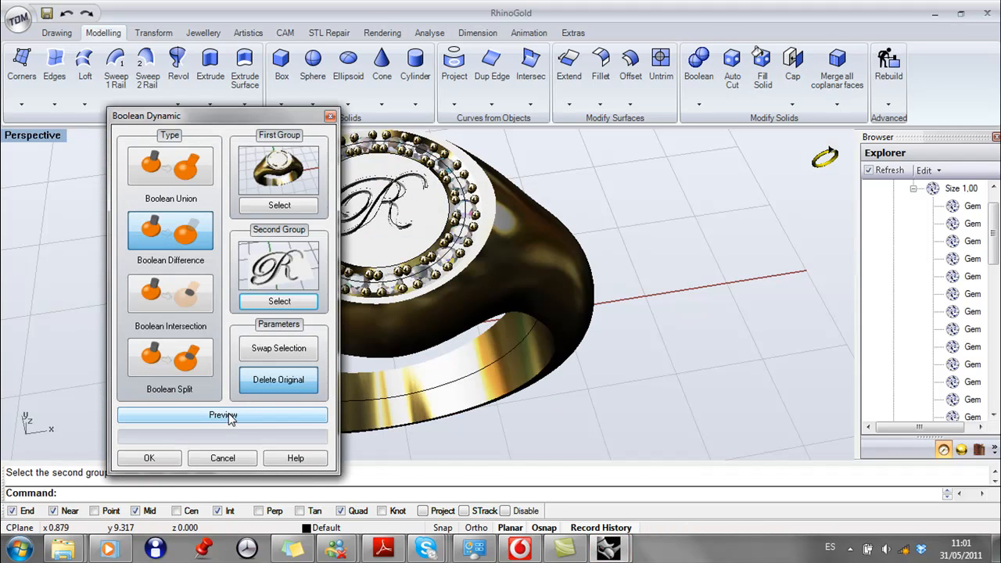
{"action": "left_click", "coordinate": [228, 416]}
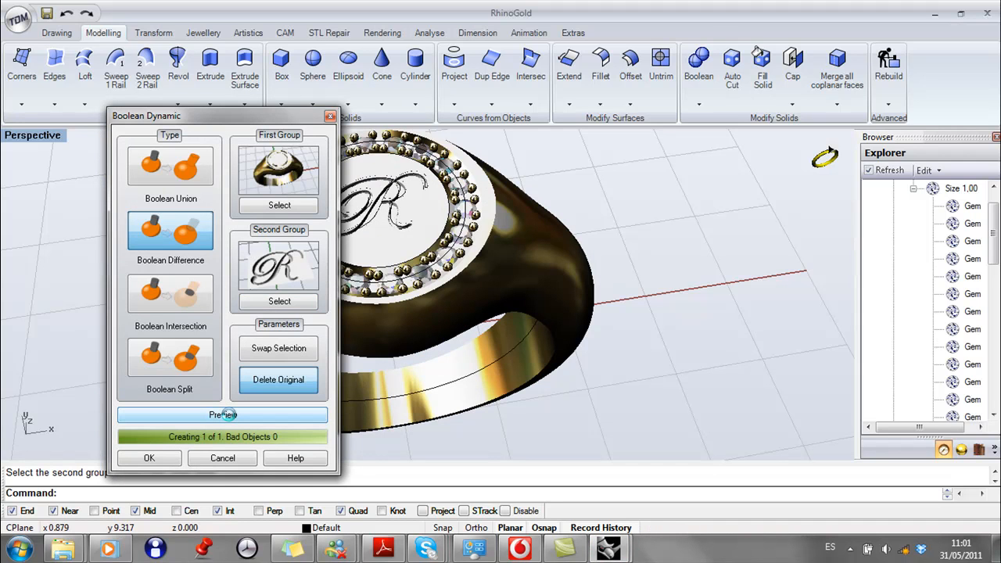